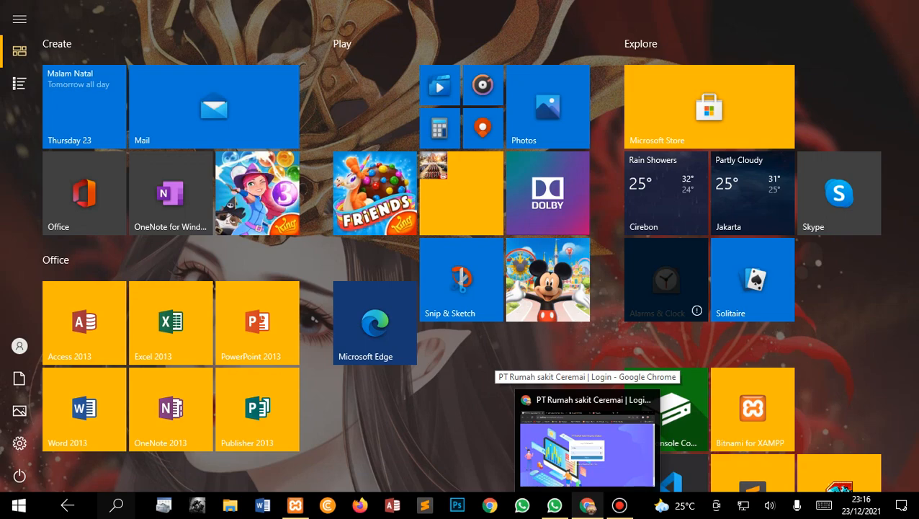
Bring the hospital login page forward, toggle the Start menu and hide the Bandicam recorder window
click(587, 446)
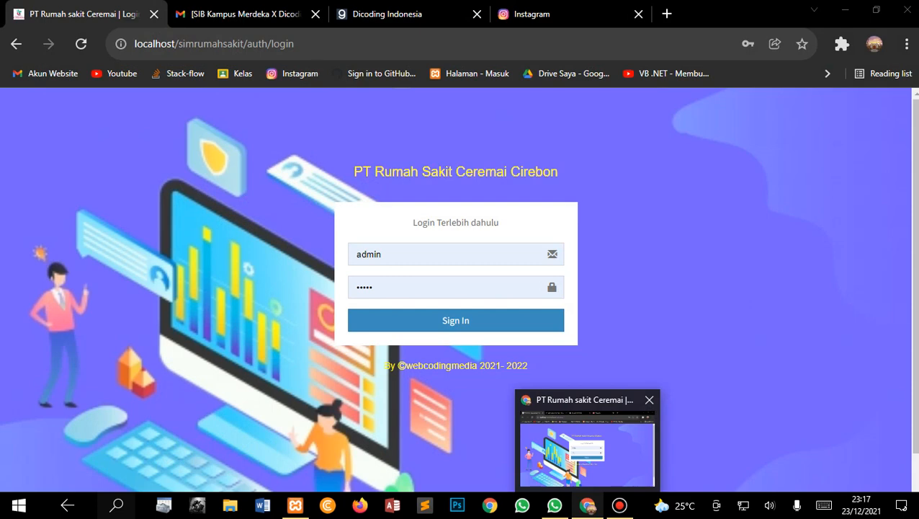
key(super)
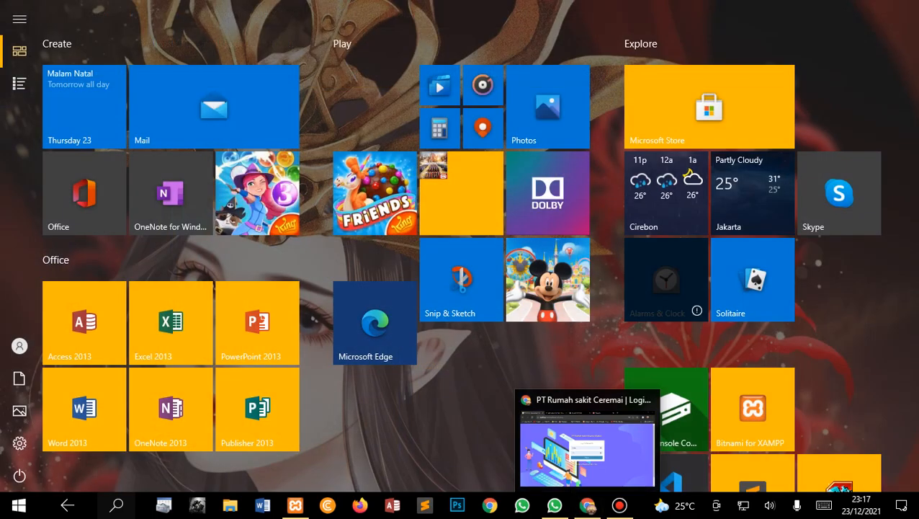
key(super)
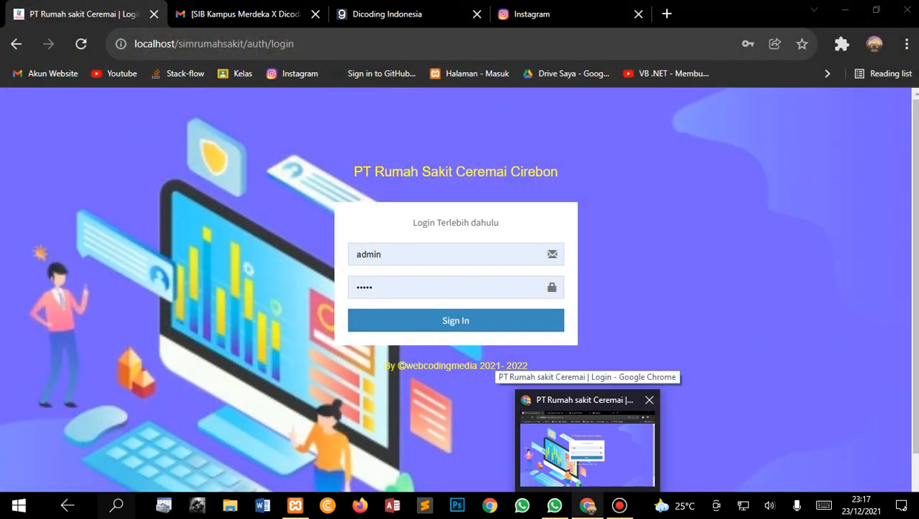
key(super)
key(super)
key(super)
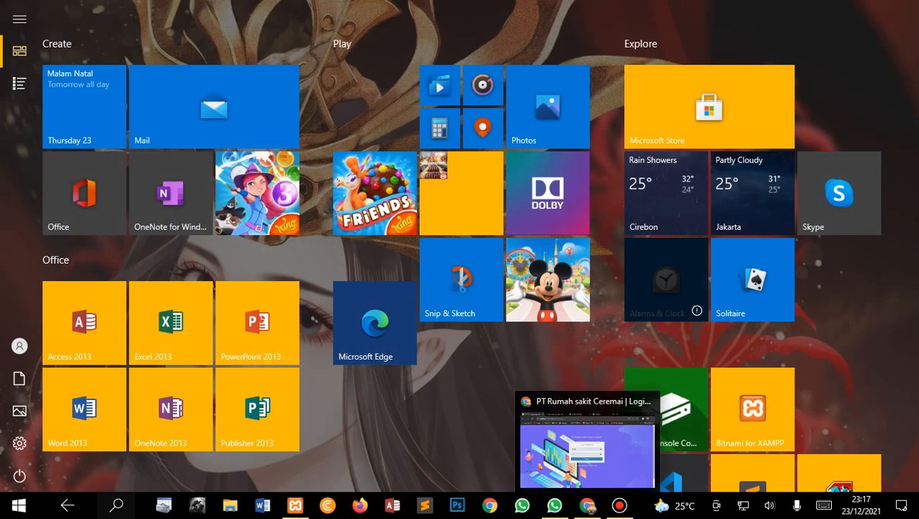
click(620, 505)
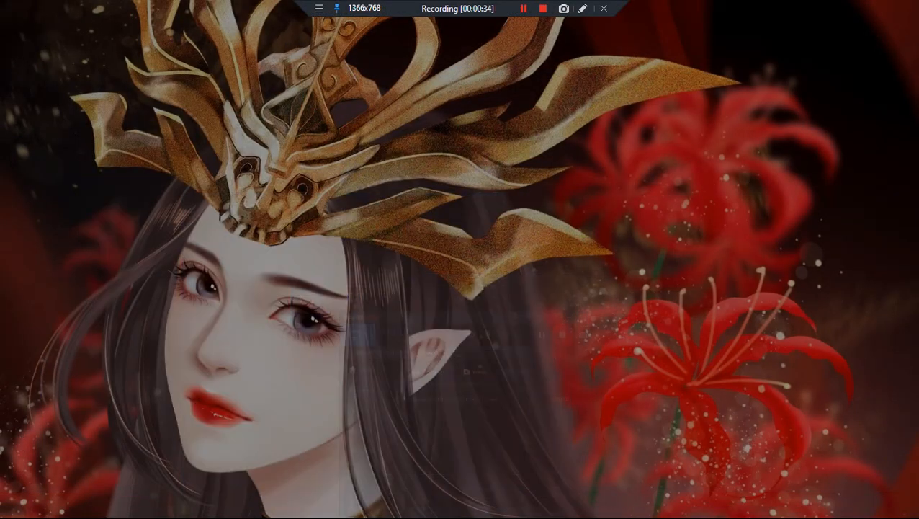
click(467, 127)
Return to the Chrome login page and bring up the Windows Run dialog
key(super)
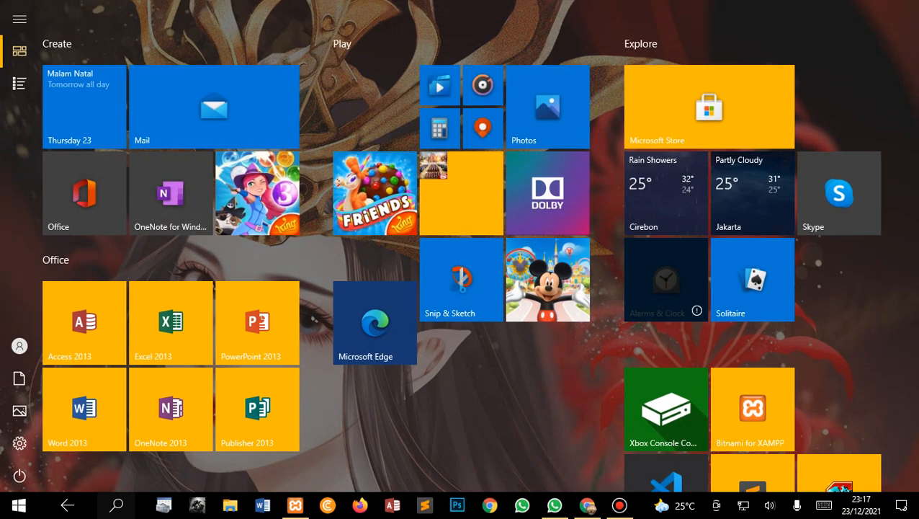
key(super)
key(alt+Tab)
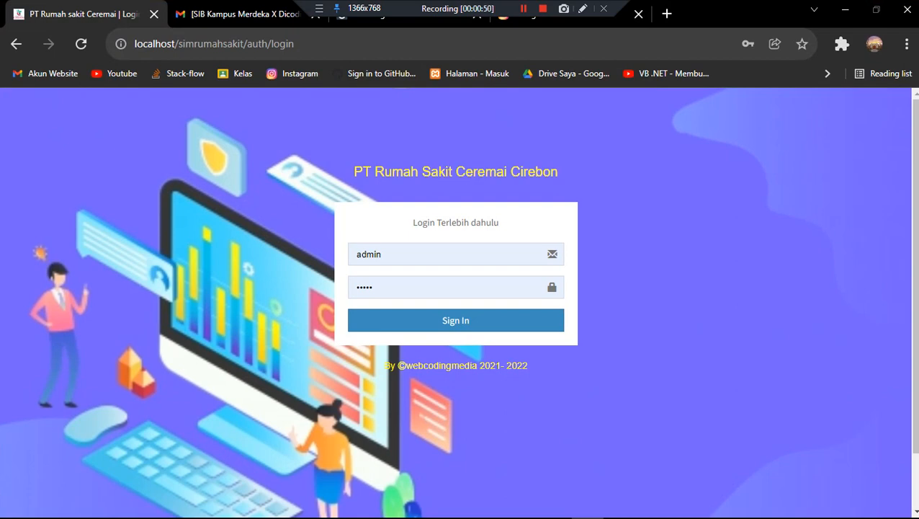
key(super+r)
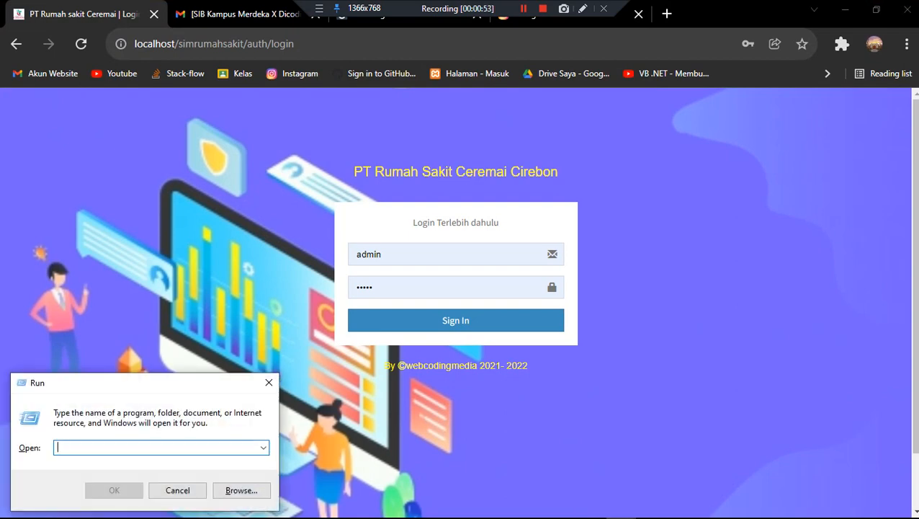
Launch cmd and run php -v, which reports PHP 8.0.8 (cli) with Zend Engine v4.0.8
text(cmd)
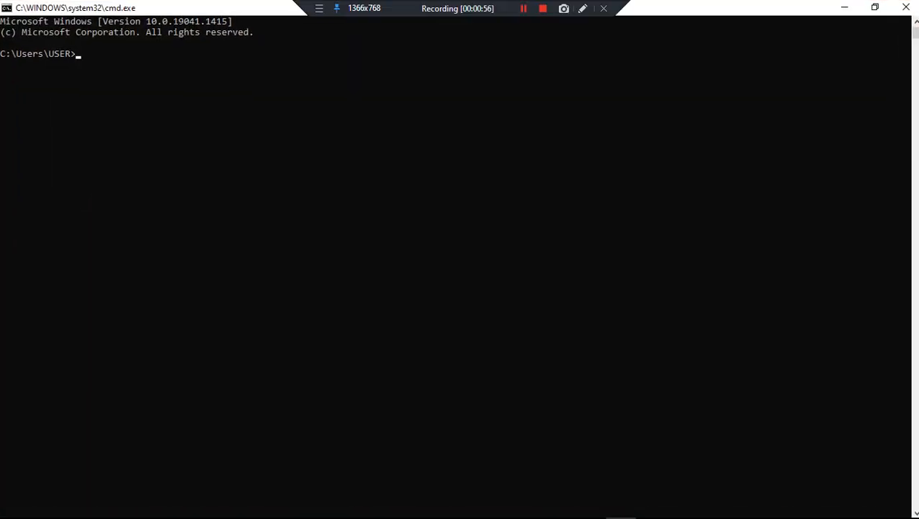
text(php version)
key(Return)
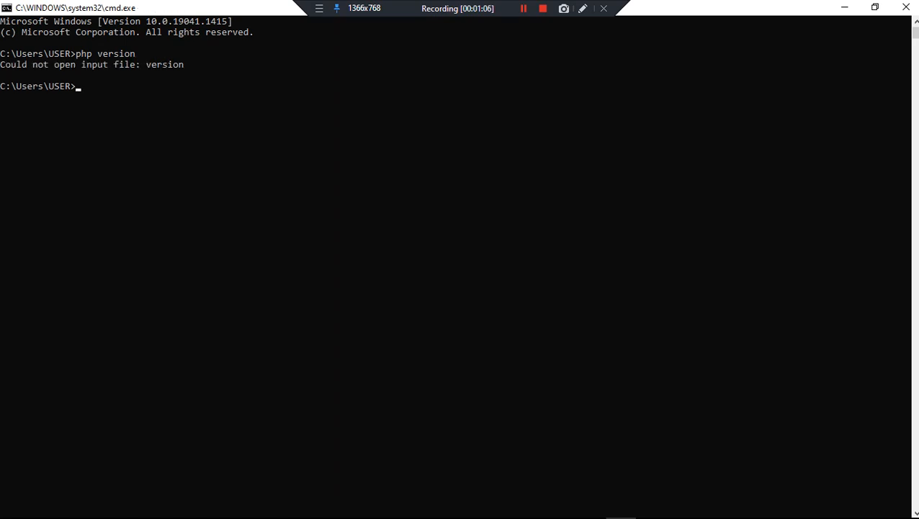
text(php -v)
key(Return)
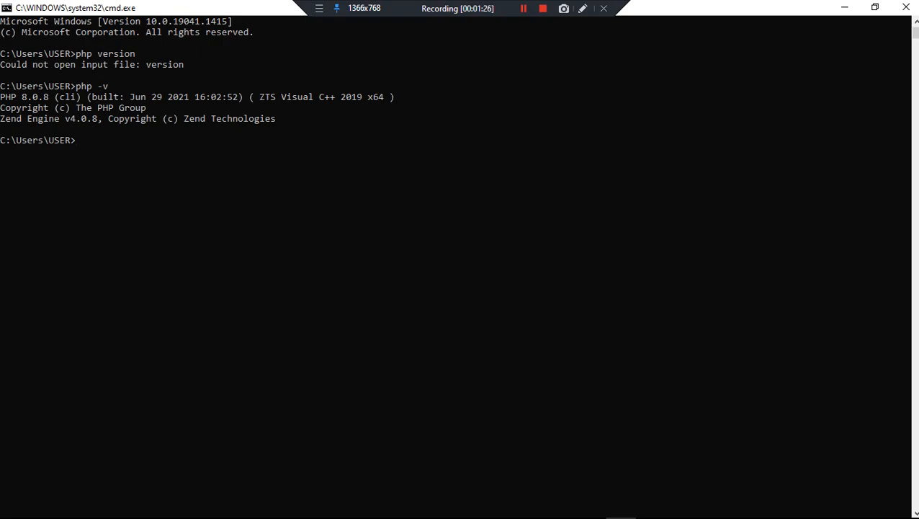
key(super)
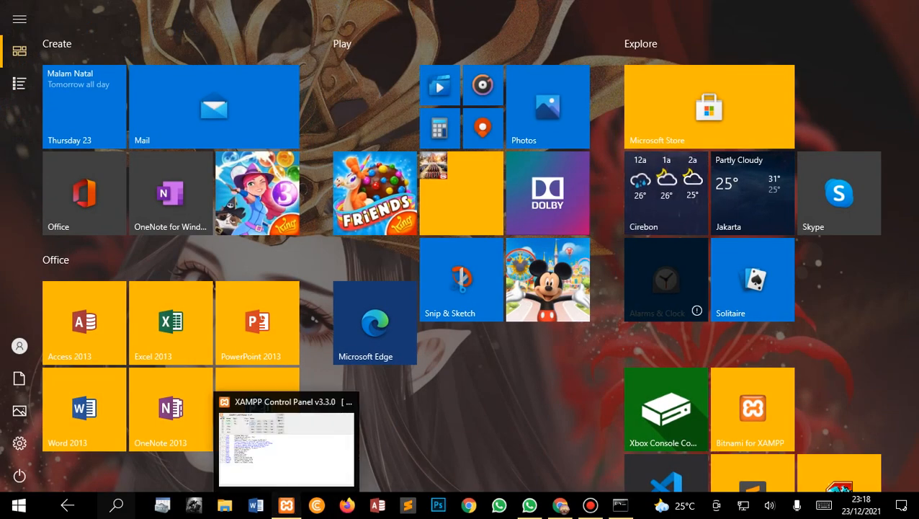
Open phpMyAdmin from XAMPP's MySQL Admin and log in as root with its password
click(286, 505)
click(272, 90)
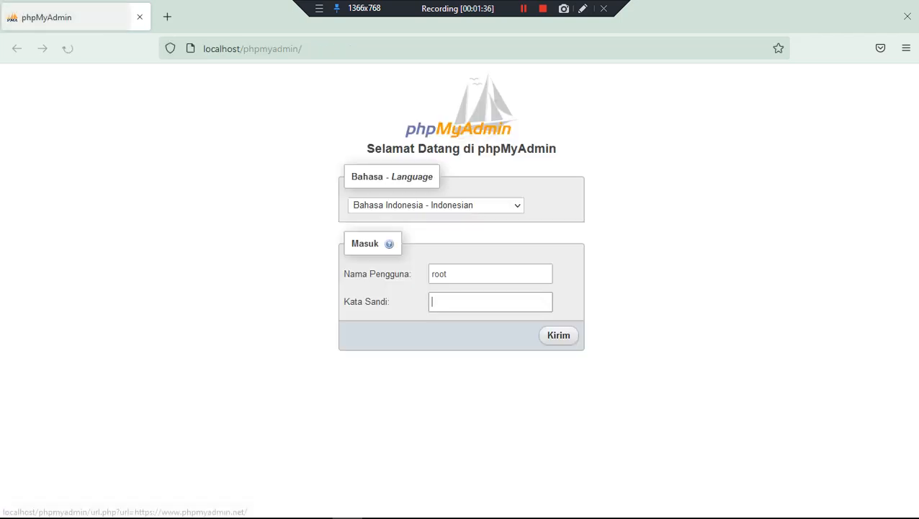
key(Escape)
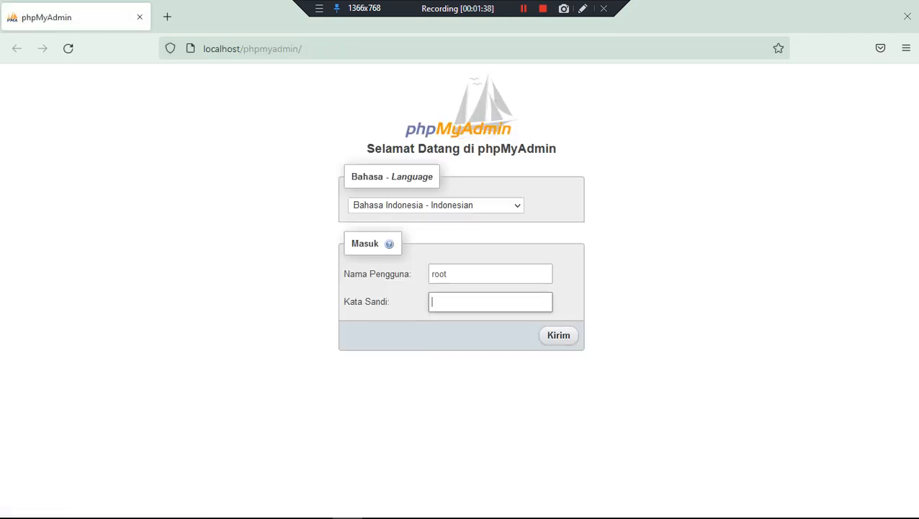
text(12345)
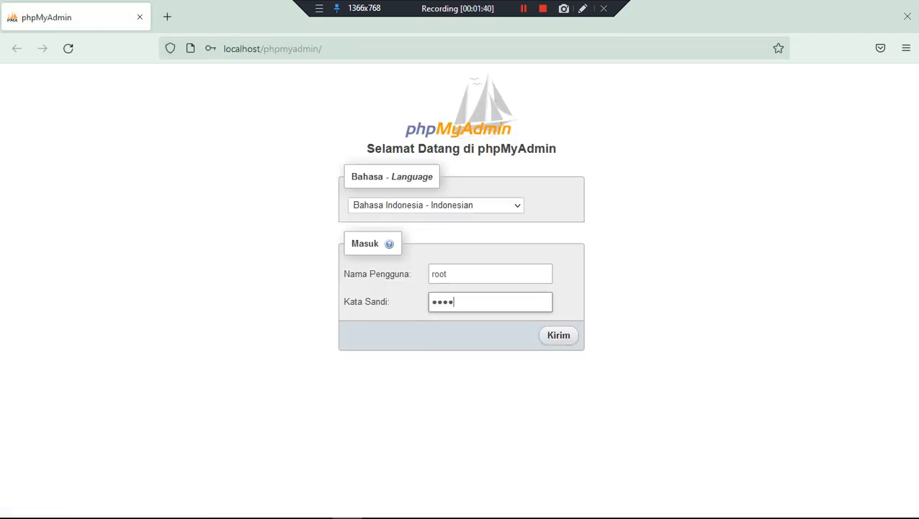
text(678)
key(Return)
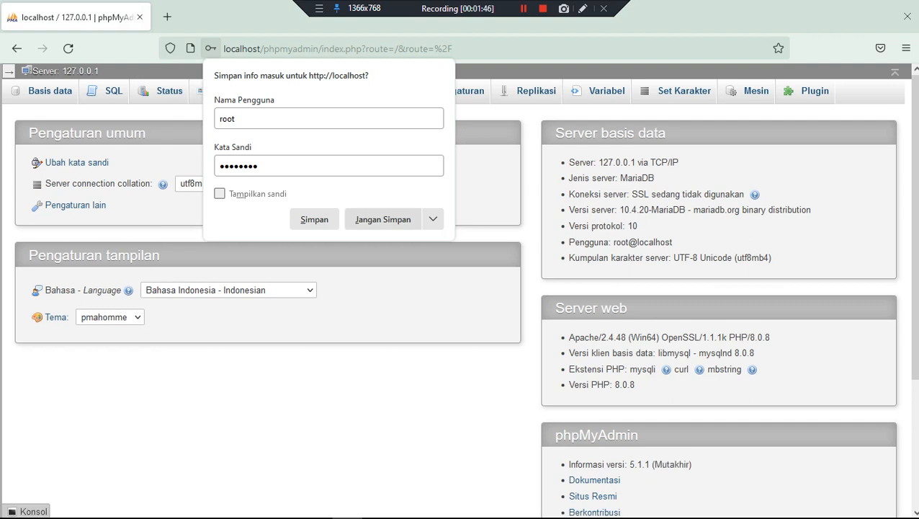
key(Escape)
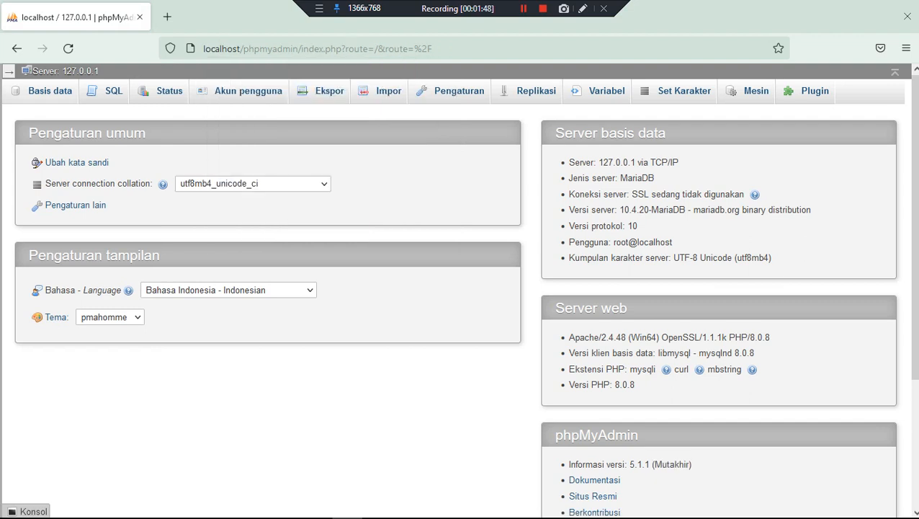
Open the rekam_medis database from the database list, showing its 9 tables
click(49, 90)
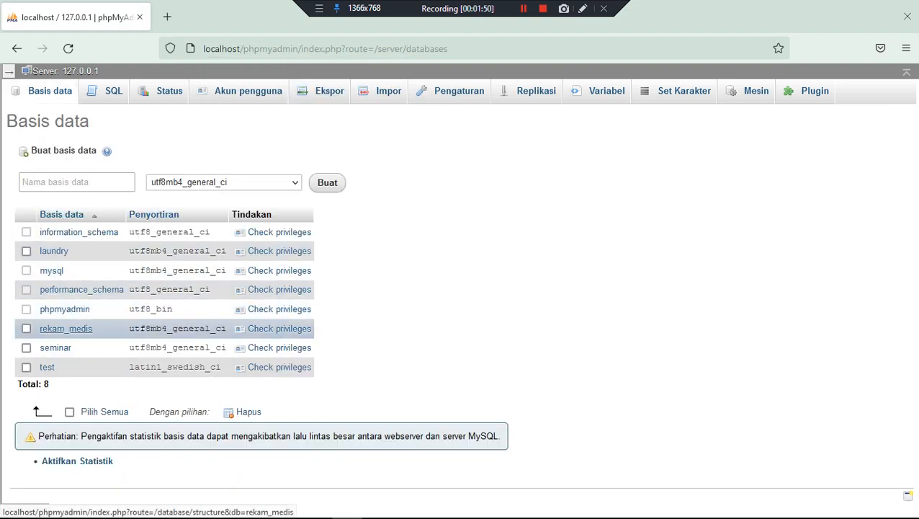
click(65, 328)
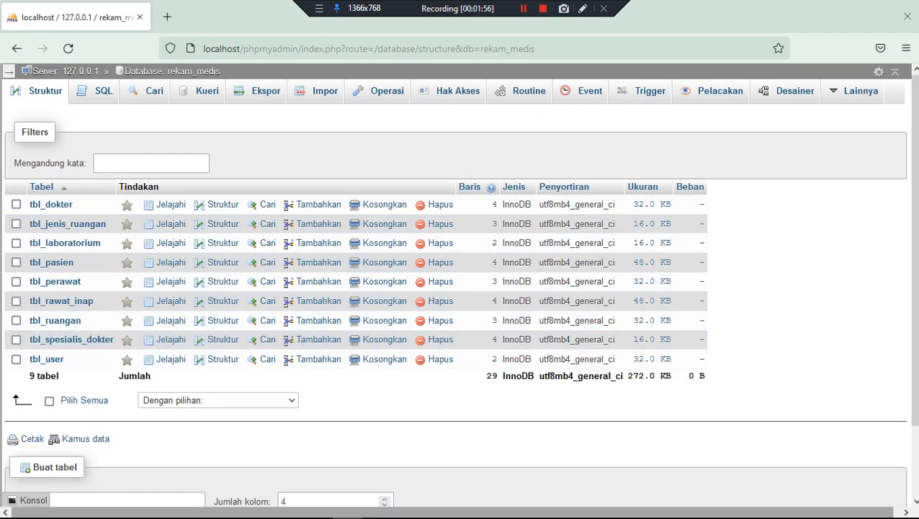
click(604, 8)
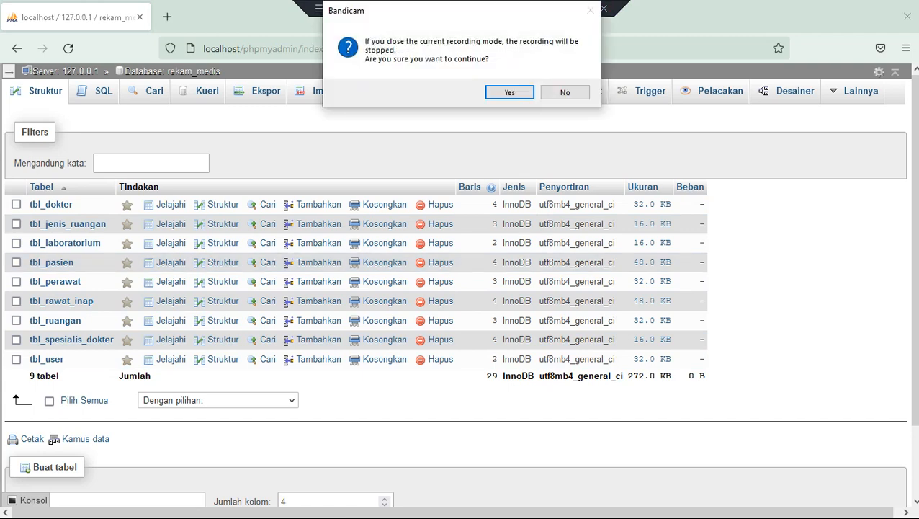
click(565, 92)
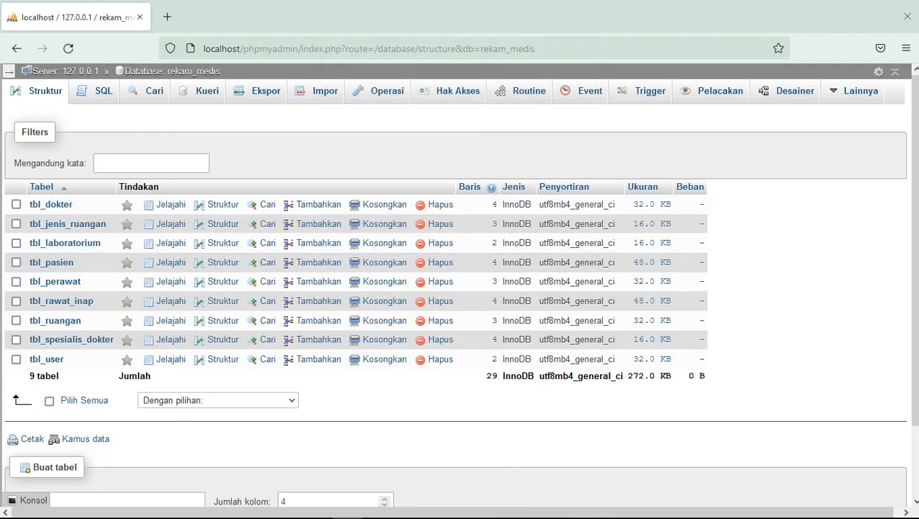
mouse_move(560, 504)
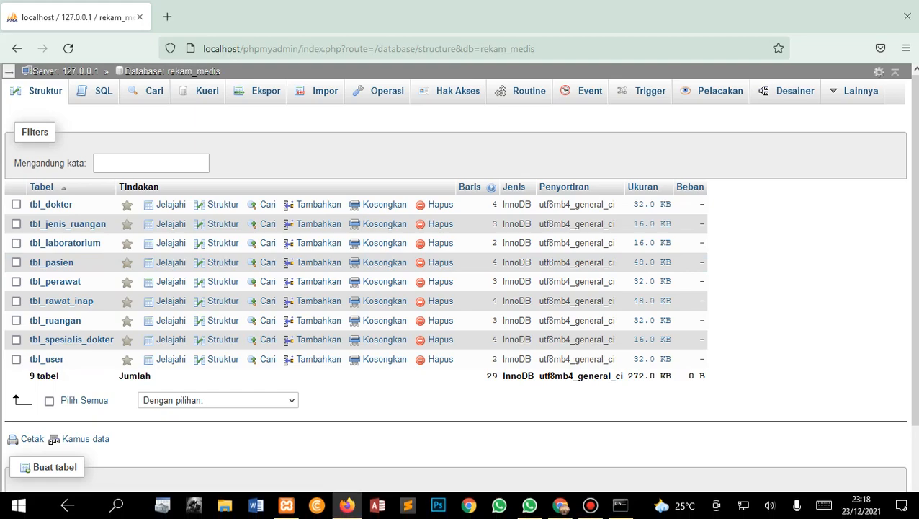
Reload the hospital login page and sign in with the saved admin login
click(561, 504)
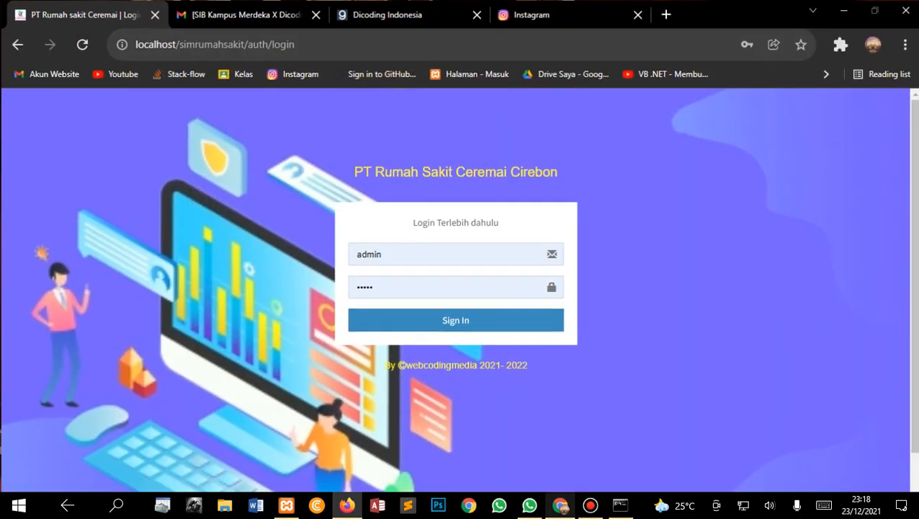
key(ctrl+shift+Left)
key(Return)
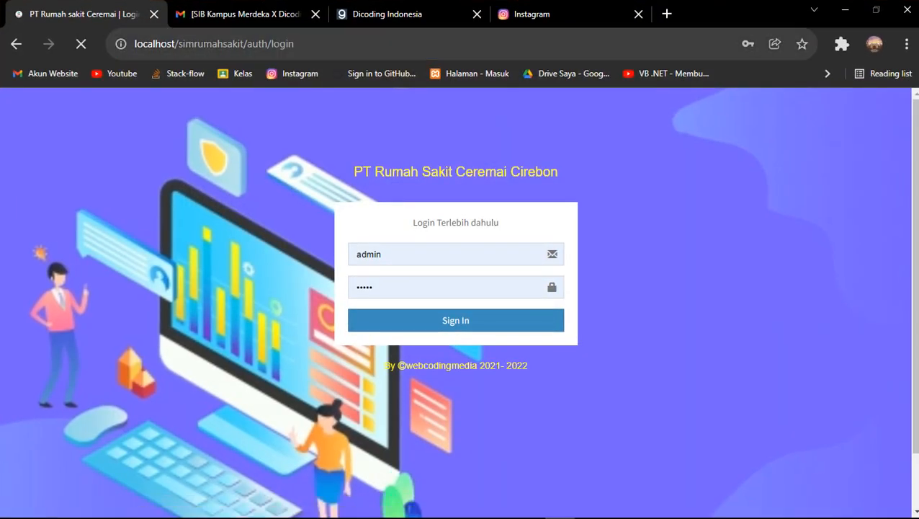
scroll(459, 302, down, 1)
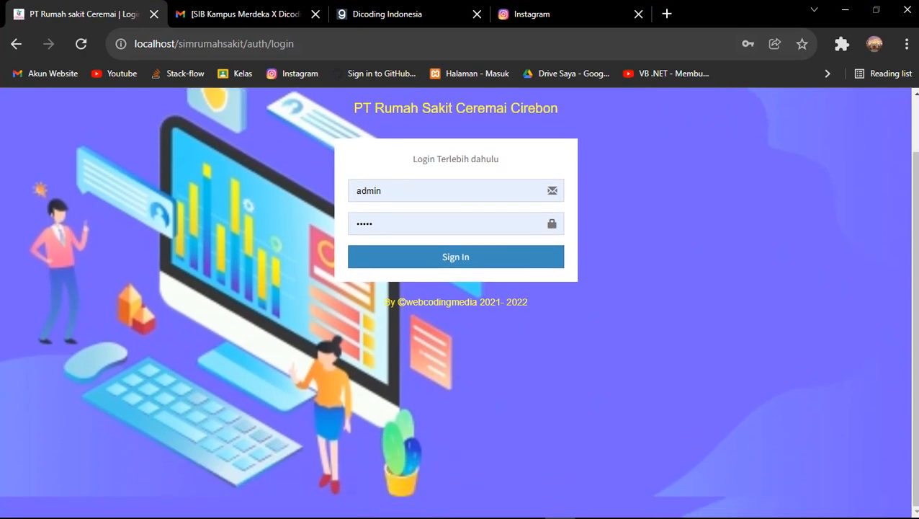
click(432, 190)
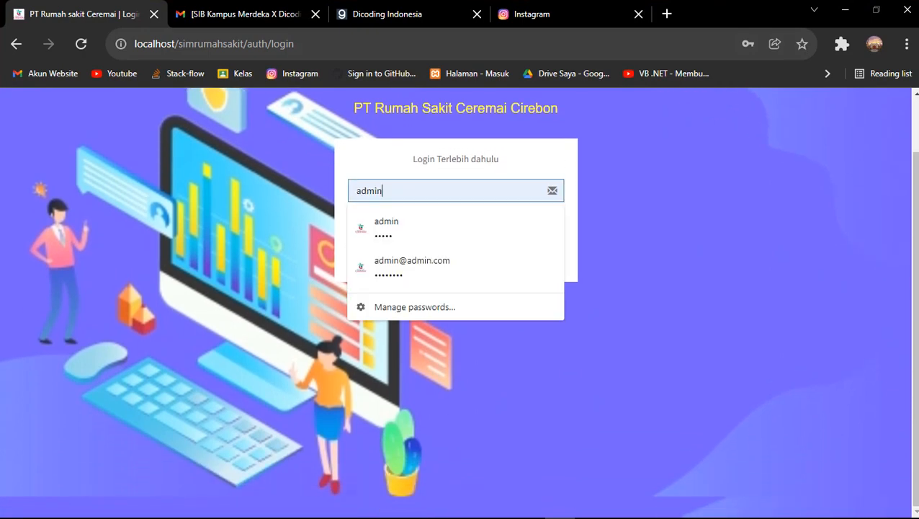
key(Down)
key(Return)
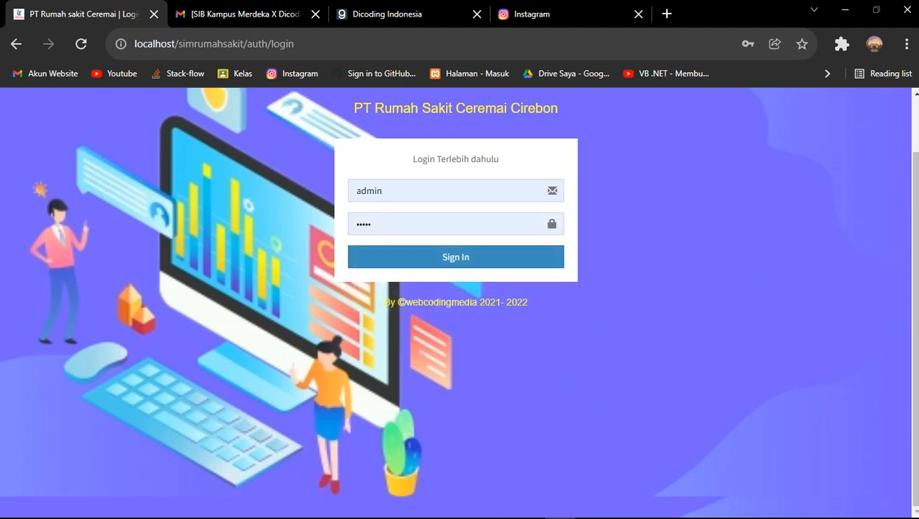
key(Tab)
key(Tab)
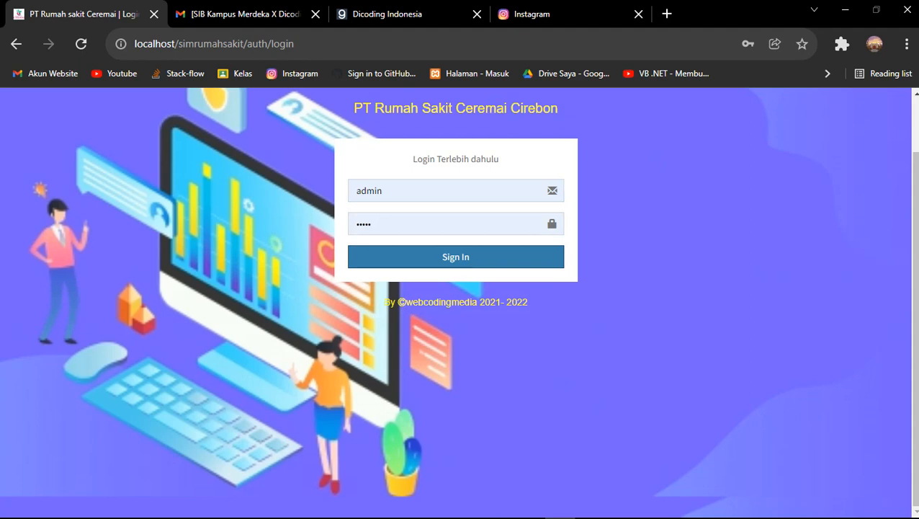
key(Return)
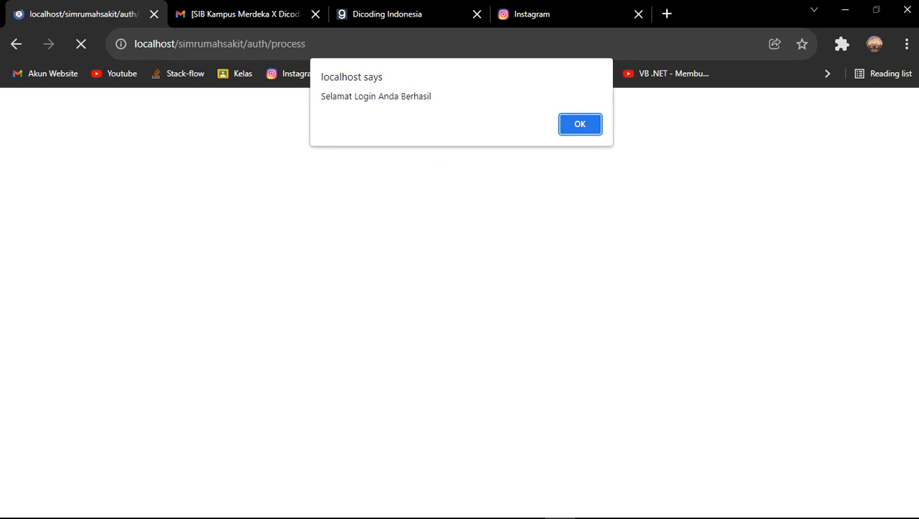
key(Return)
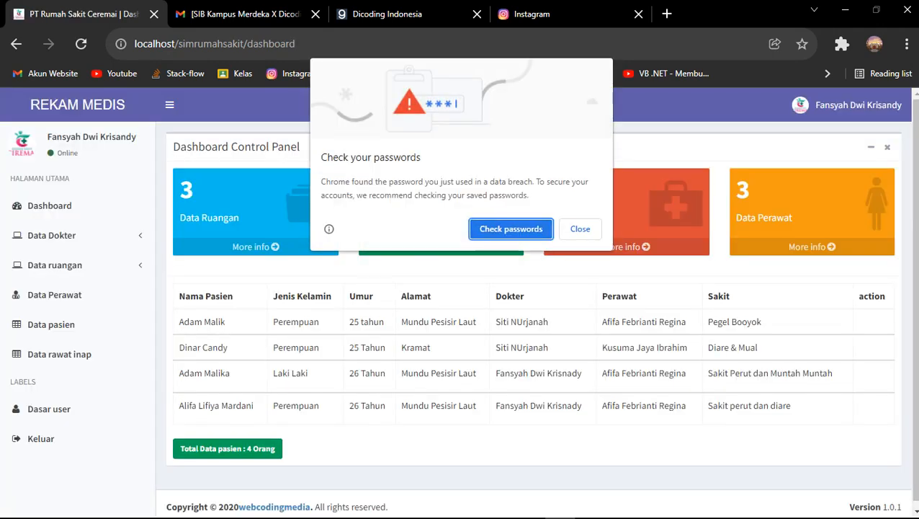
click(580, 228)
Log out, then try signing in with a wrong password and dismiss the failure alert
click(40, 438)
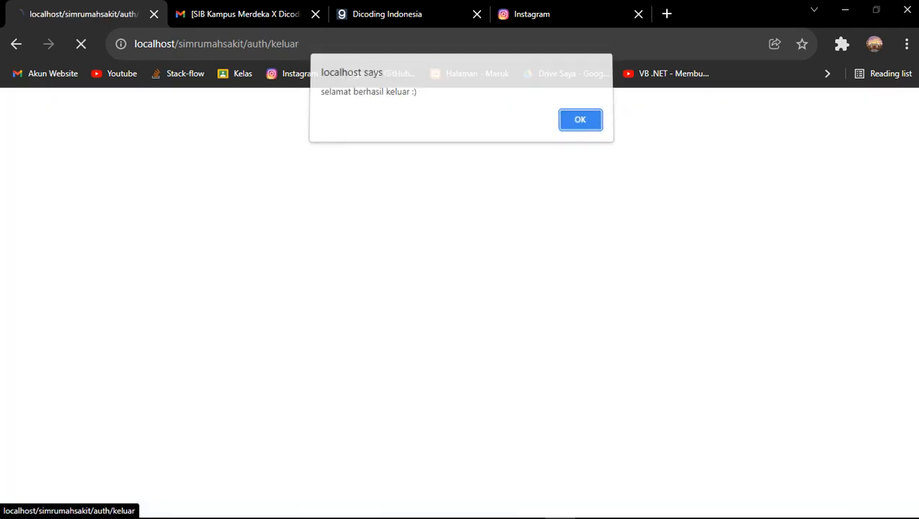
key(Return)
click(446, 287)
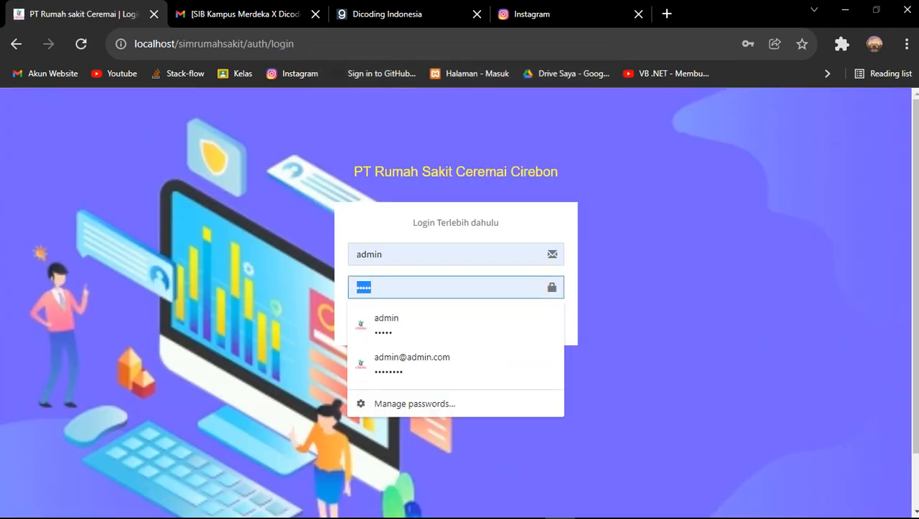
text(a)
key(Return)
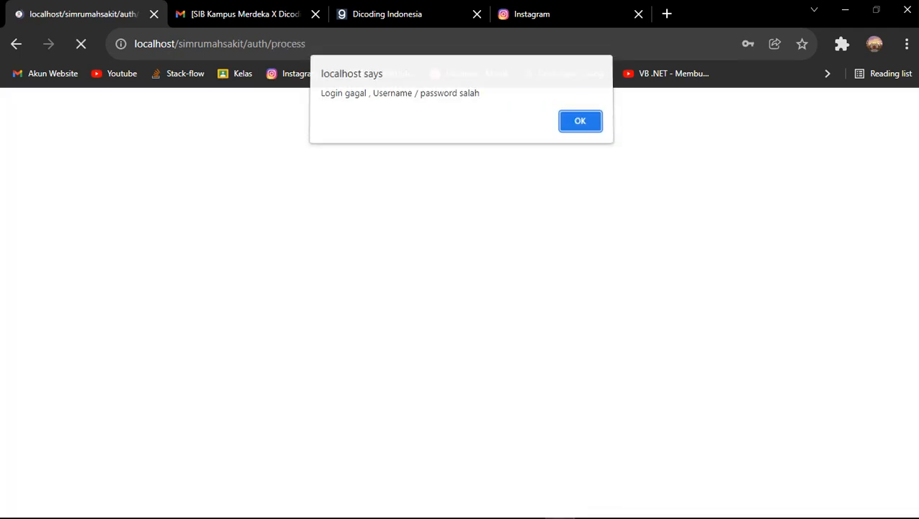
key(Return)
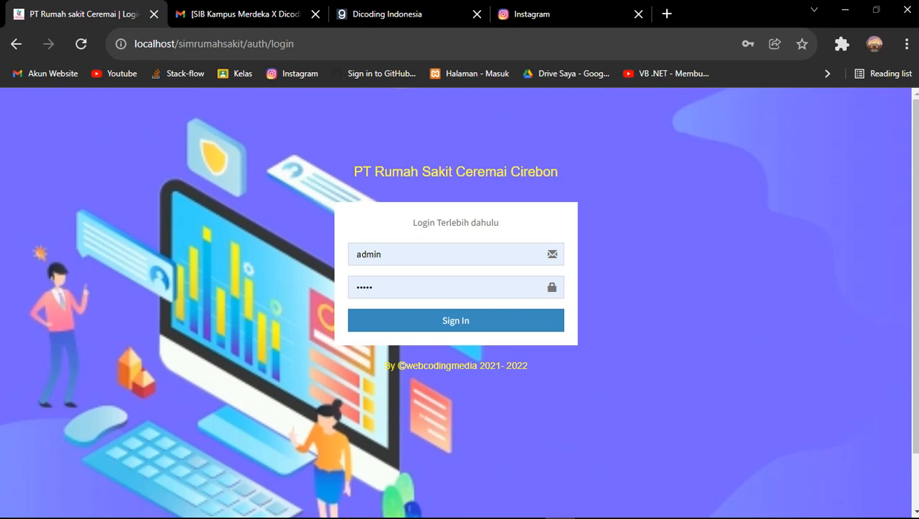
Sign back in with the saved administrator password and close the password check popup
click(455, 287)
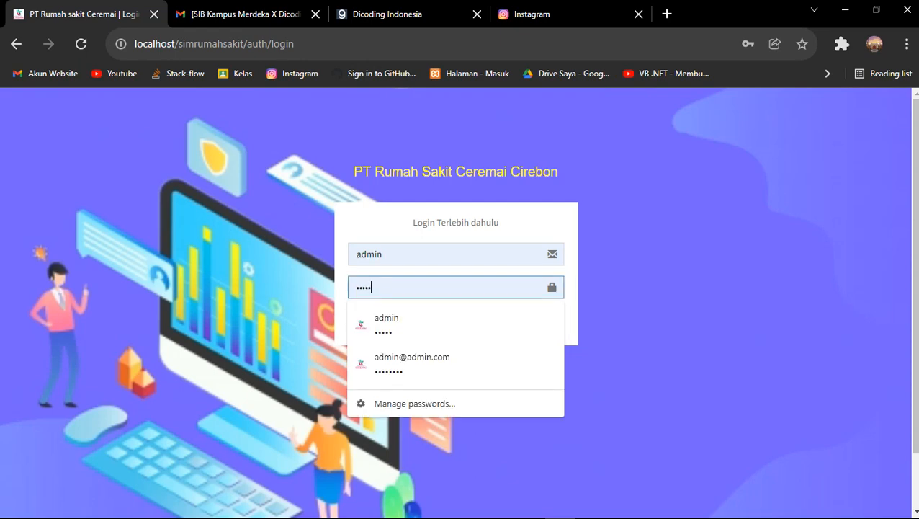
click(456, 319)
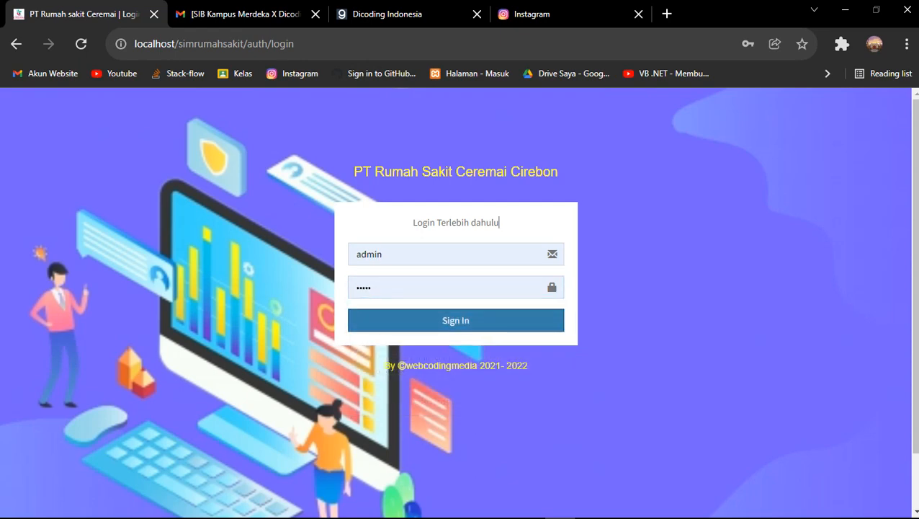
click(455, 320)
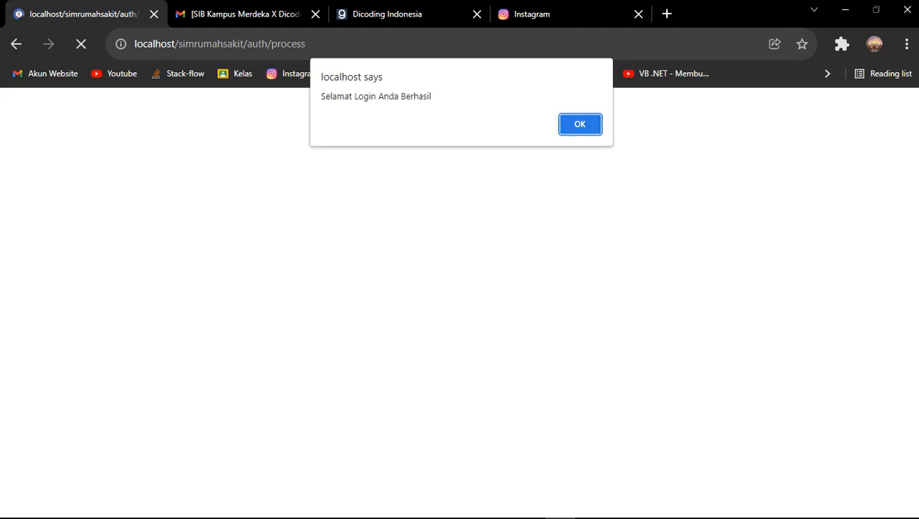
key(Return)
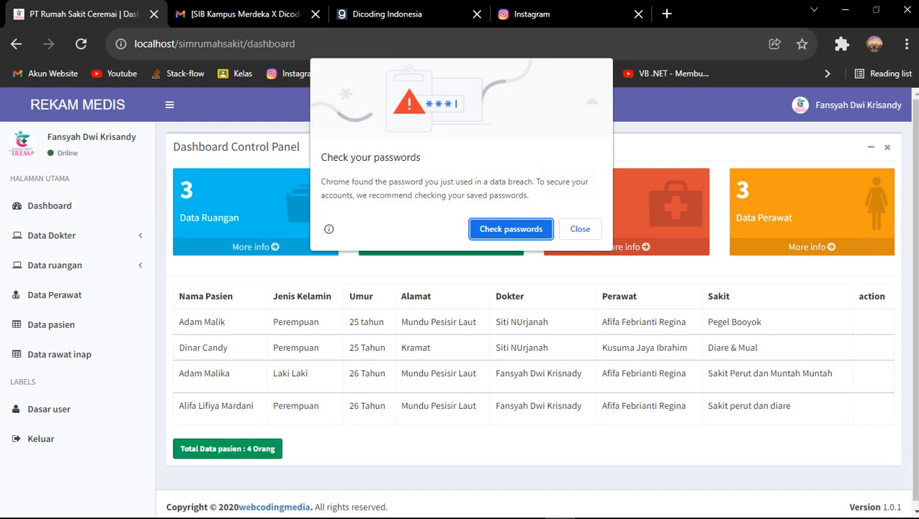
key(Escape)
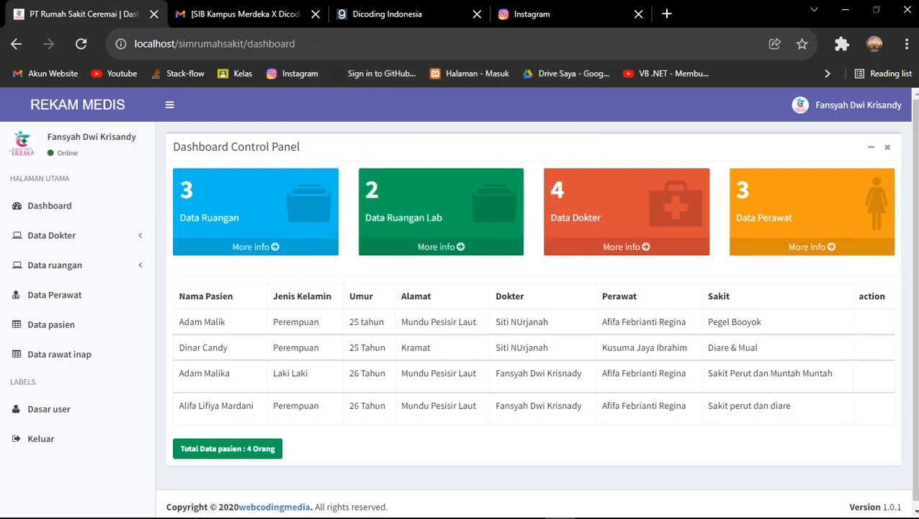
Collapse the app sidebar to an icon-only strip and switch to the phpMyAdmin window
scroll(458, 301, down, 1)
scroll(458, 300, up, 1)
click(169, 105)
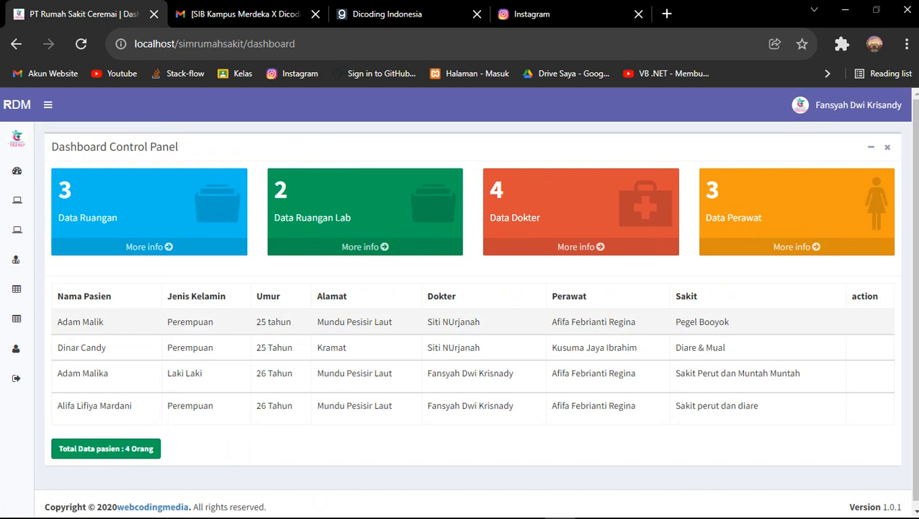
mouse_move(590, 515)
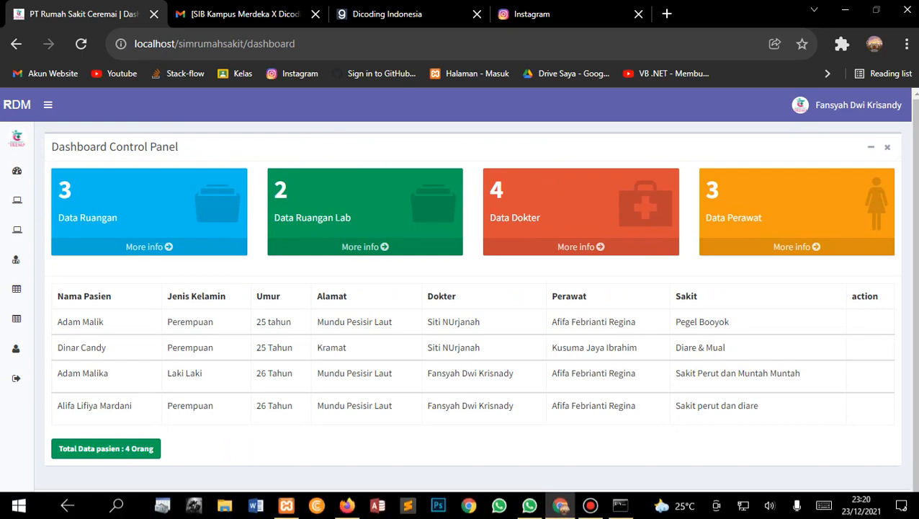
click(346, 504)
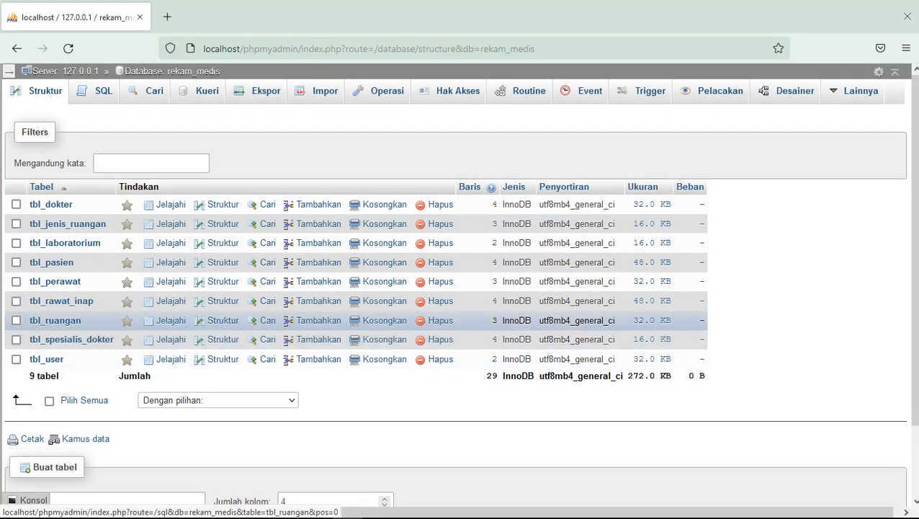
Browse the four tbl_pasien patient records, then switch back to the hospital app dashboard
click(51, 262)
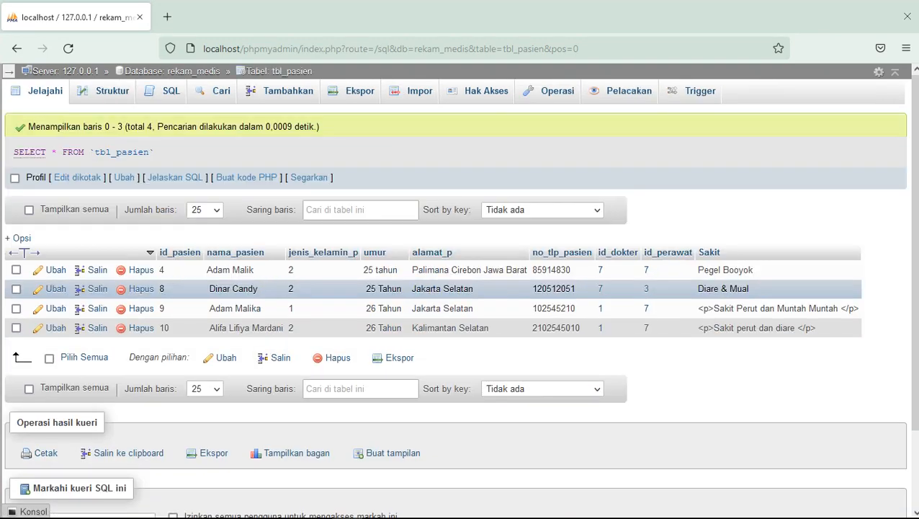
key(super)
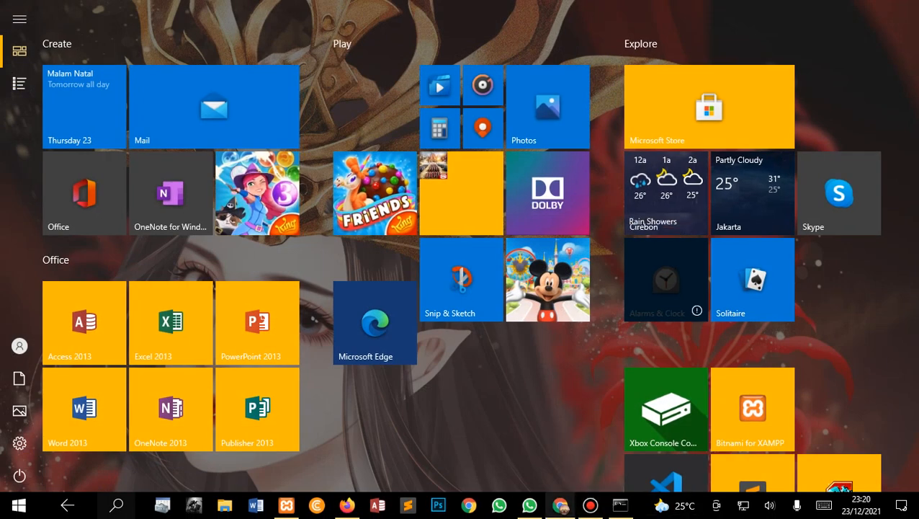
key(super)
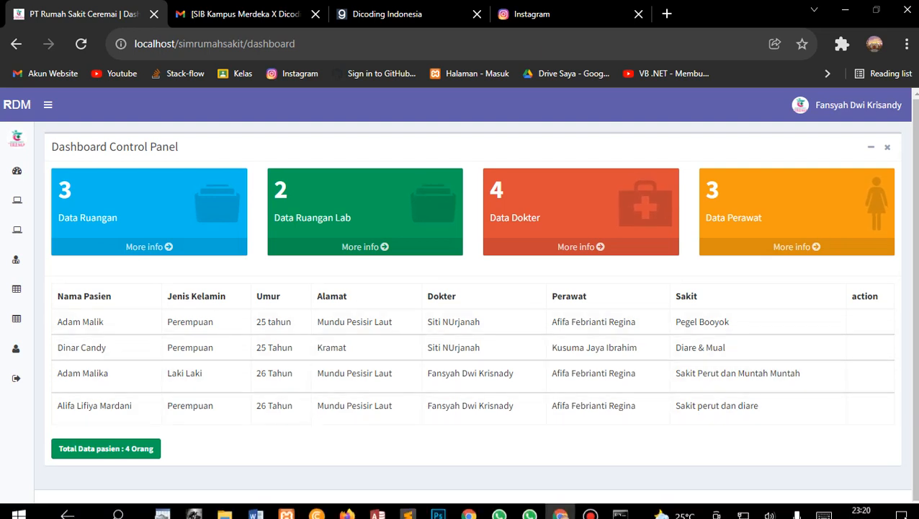
mouse_move(561, 506)
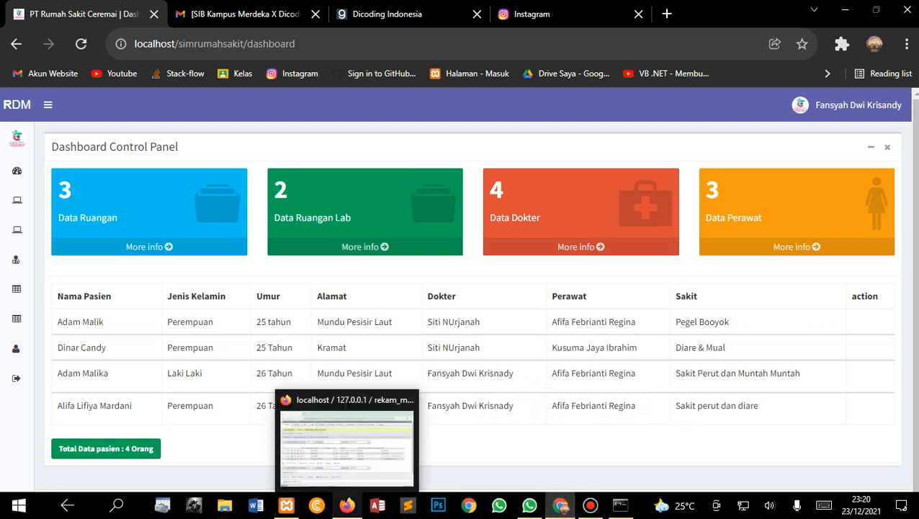
click(347, 505)
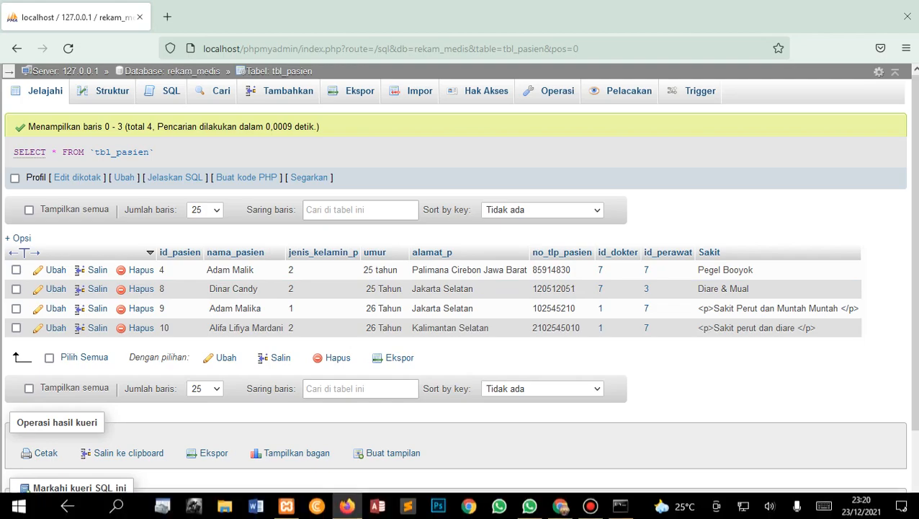
Expand the sidebar to full width and open Data Dokter > Dokter Spesialis, listing four specialties
click(560, 505)
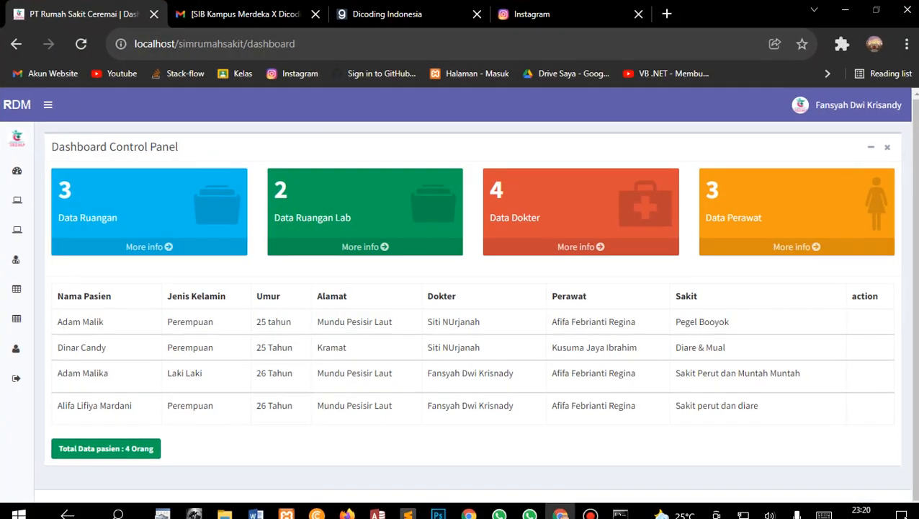
mouse_move(21, 200)
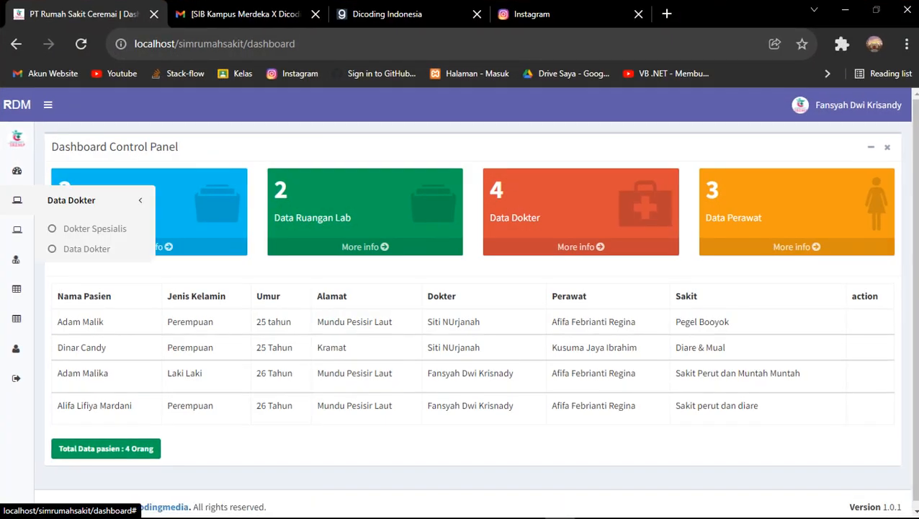
click(48, 104)
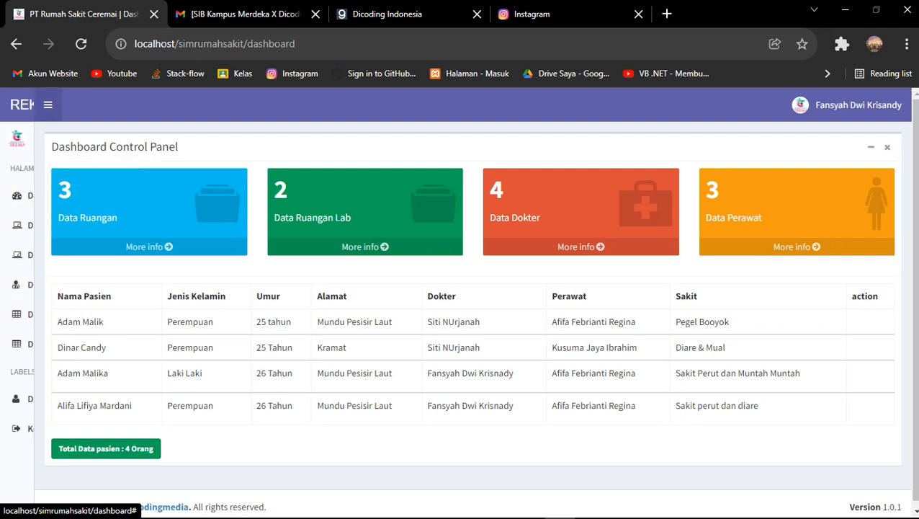
click(51, 235)
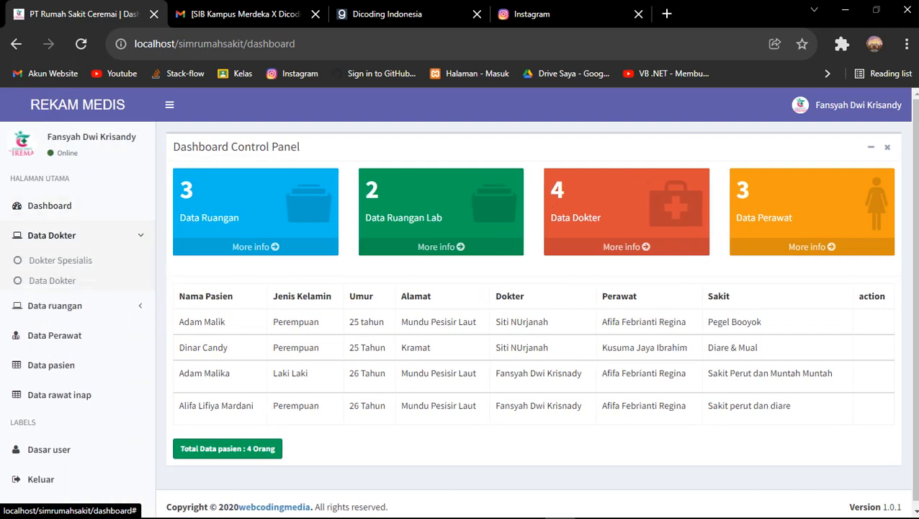
click(61, 260)
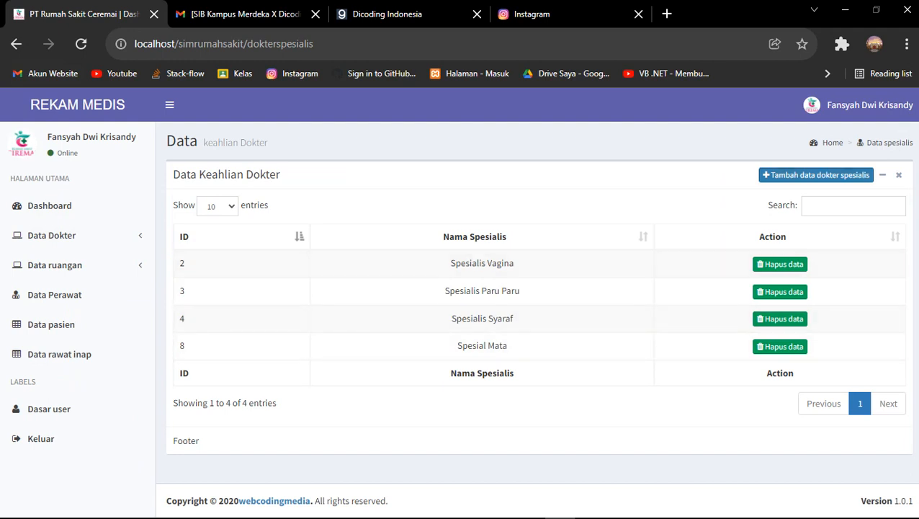
Add the specialty 'Spesial ginjal' by editing the Spesial Mata suggestion, then highlight its ID 11 row
click(815, 175)
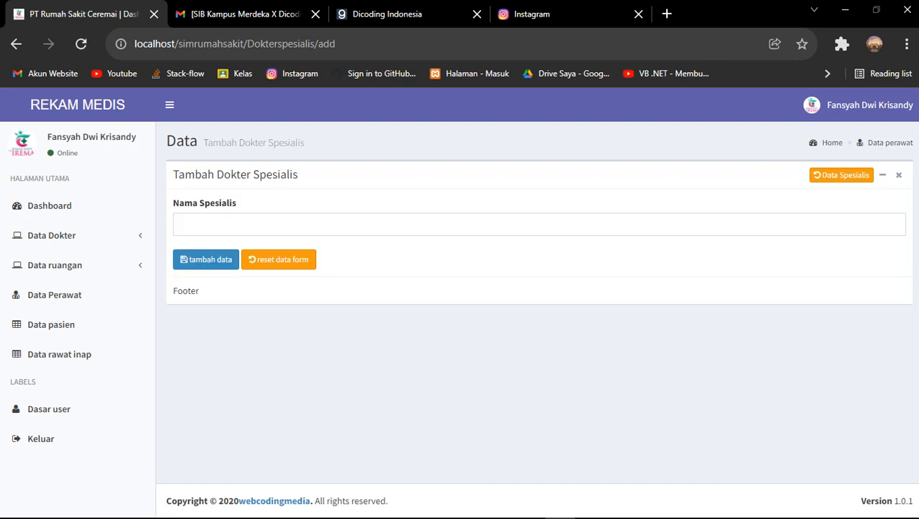
key(Down)
key(Down)
key(Down)
key(Down)
key(Down)
key(Down)
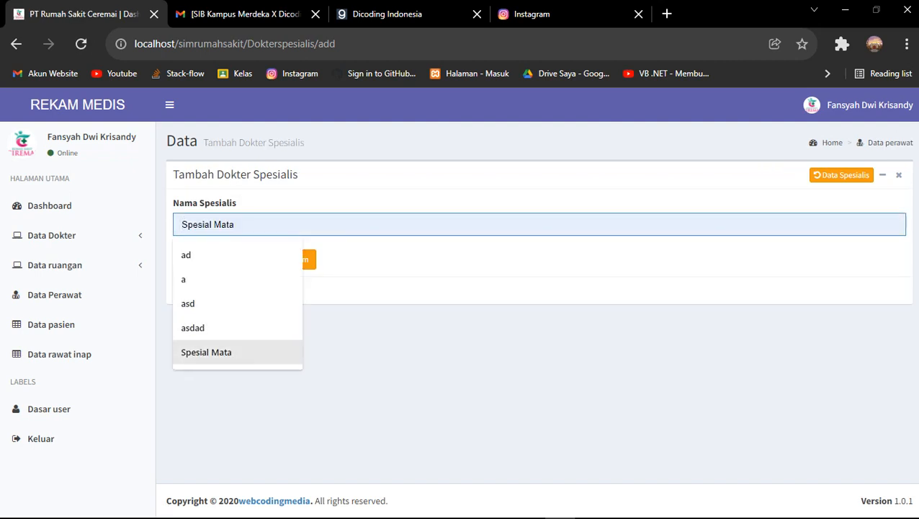
key(Return)
key(shift+Left)
key(shift+Left)
key(shift+Left)
key(shift+Left)
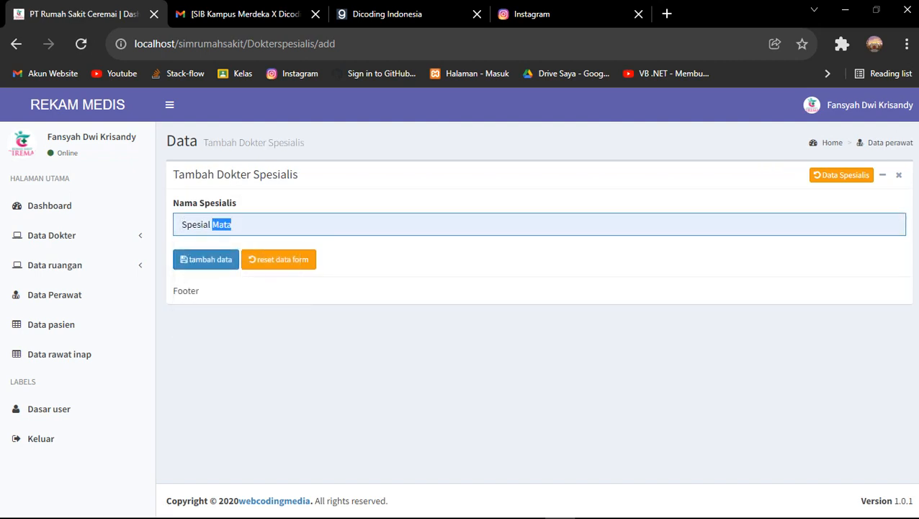
key(BackSpace)
text(g)
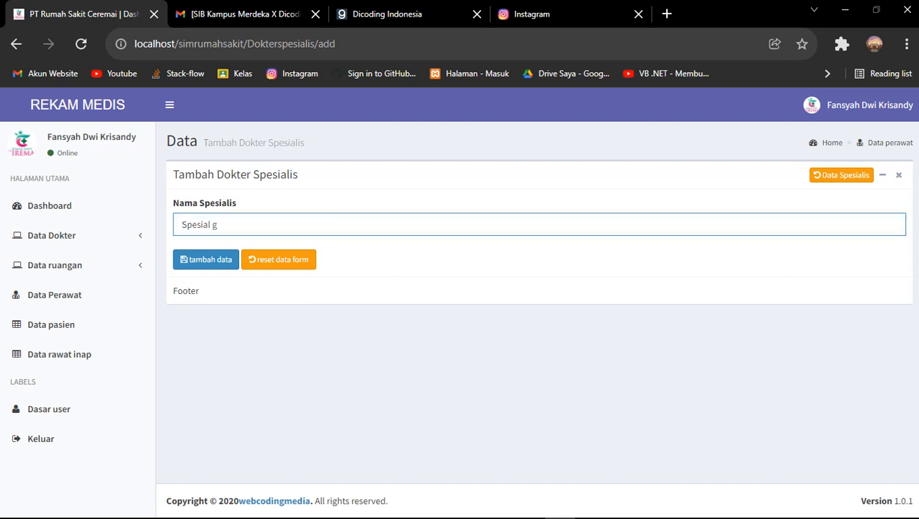
text(igjal)
click(206, 259)
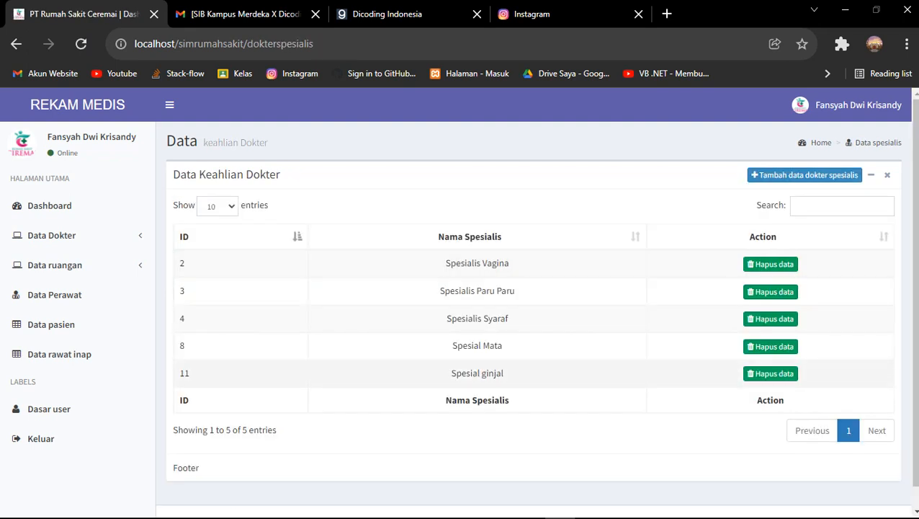
drag(503, 373, 365, 368)
click(451, 372)
drag(451, 372, 503, 372)
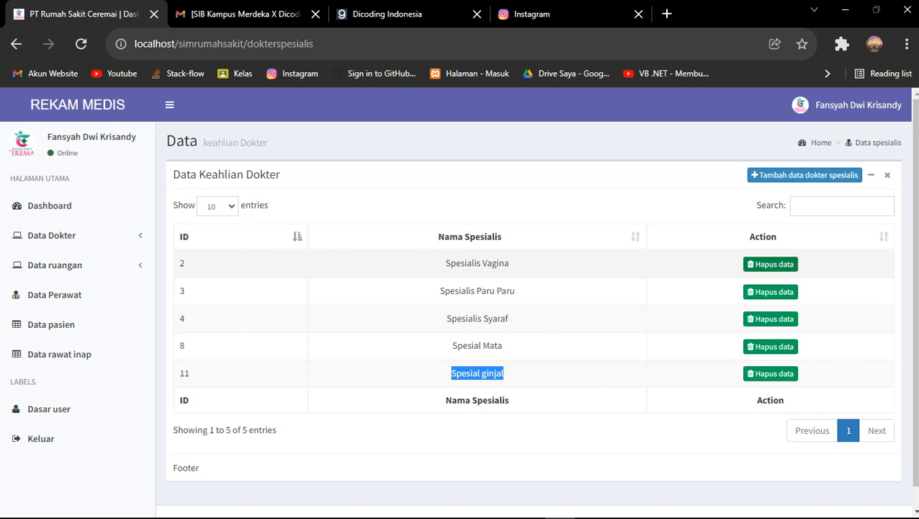
Try deleting Spesialis Vagina, then go back from the resulting error page
click(770, 263)
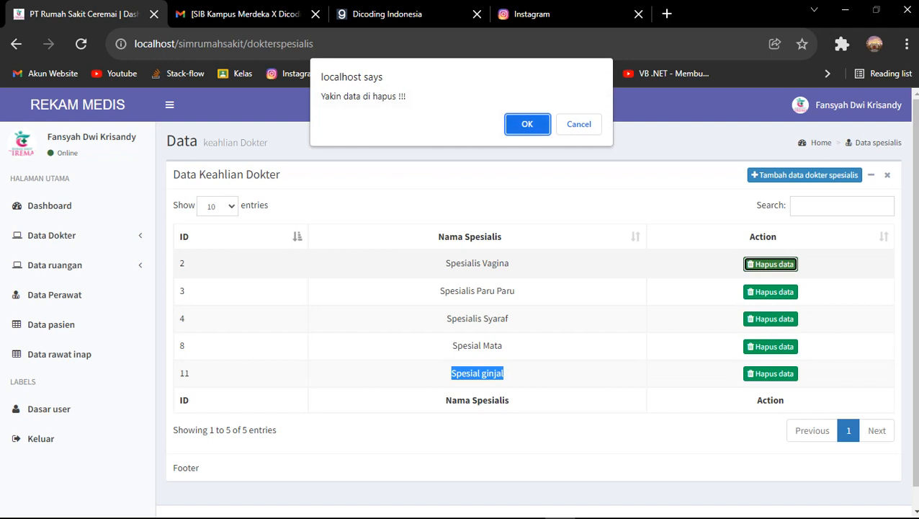
click(527, 124)
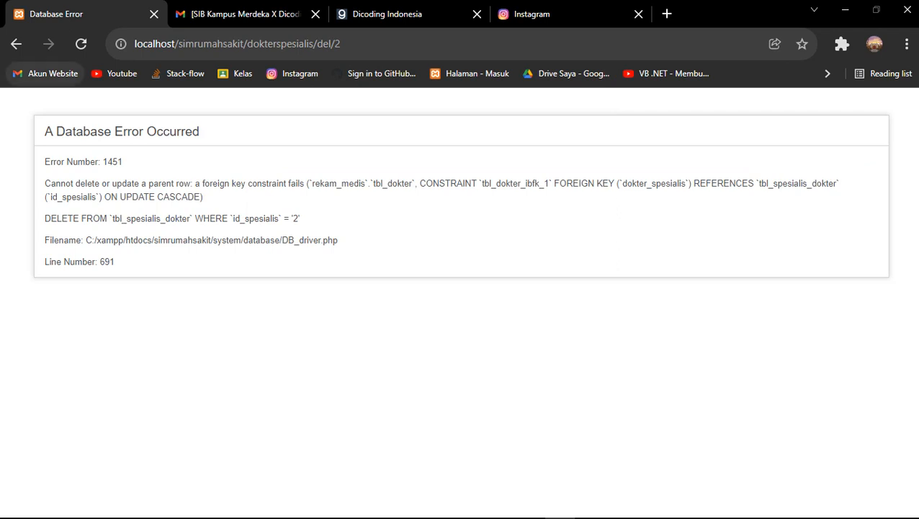
click(16, 43)
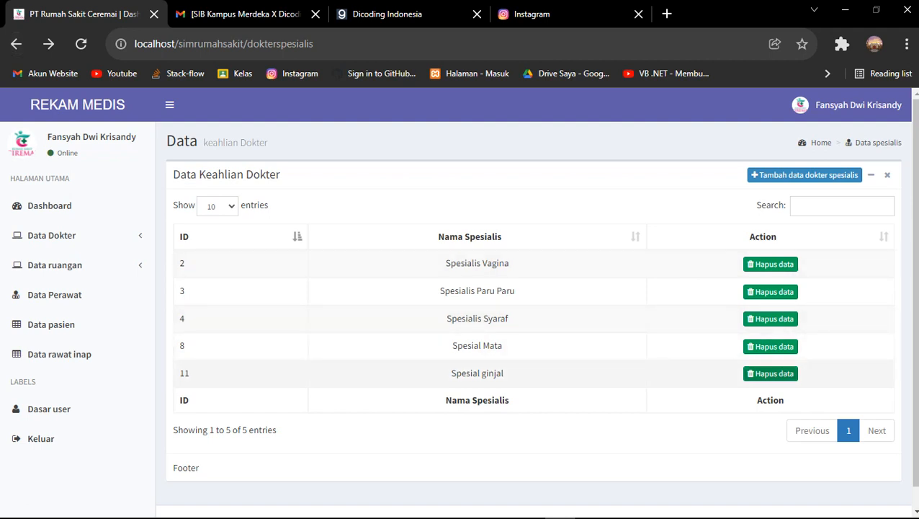
Delete the Spesial ginjal (ID 11) specialty after cancelling once, and dismiss the success message
click(770, 373)
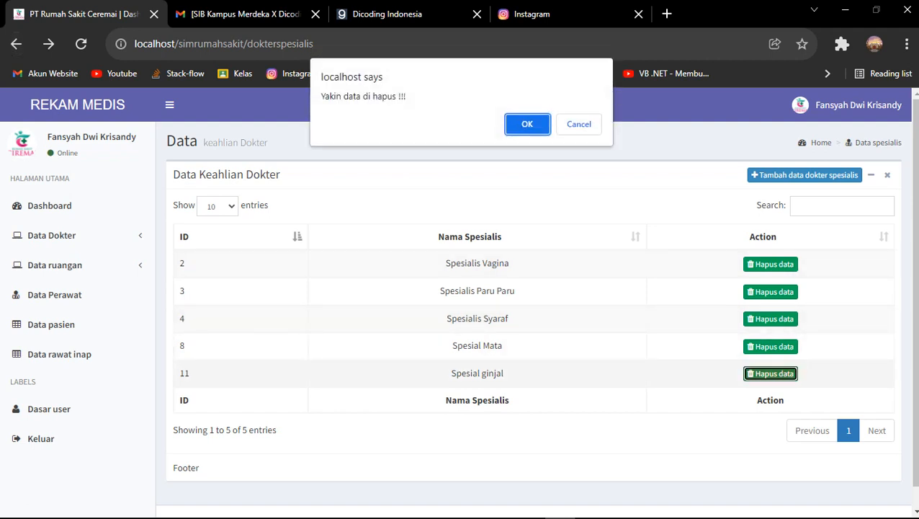
click(578, 124)
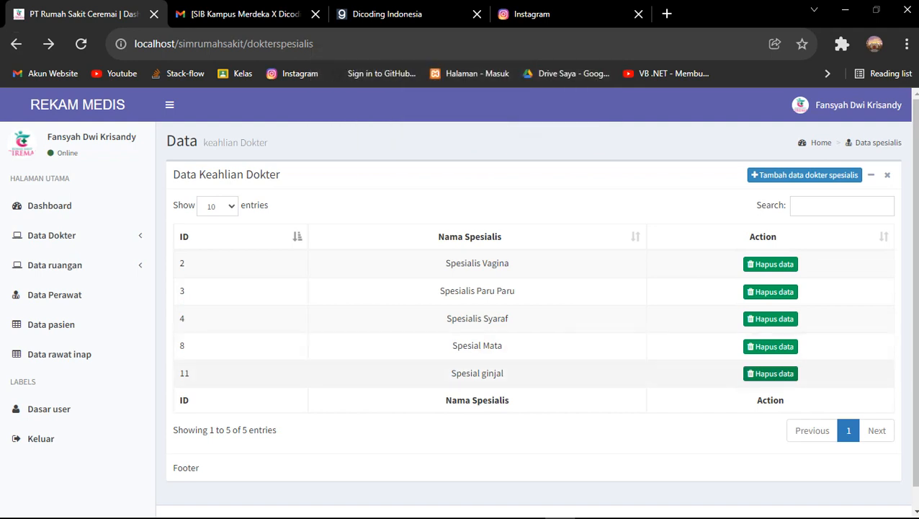
click(770, 373)
click(527, 121)
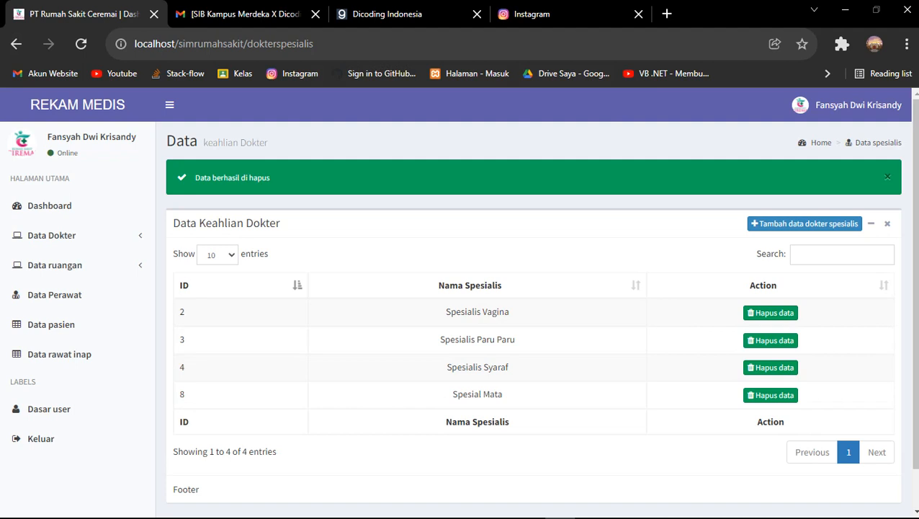
click(887, 176)
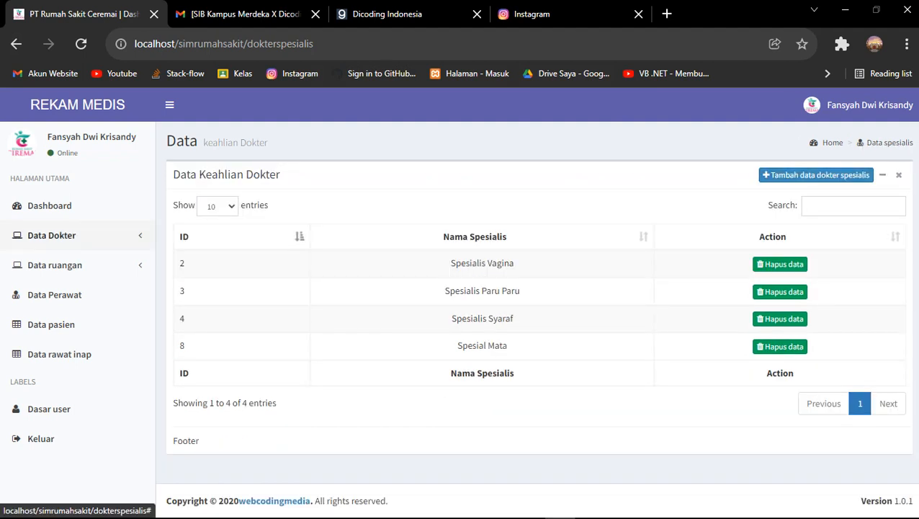
View the first doctor's details in the Data Dokter list, then start the Tambah Dokter Spesialis form
click(51, 235)
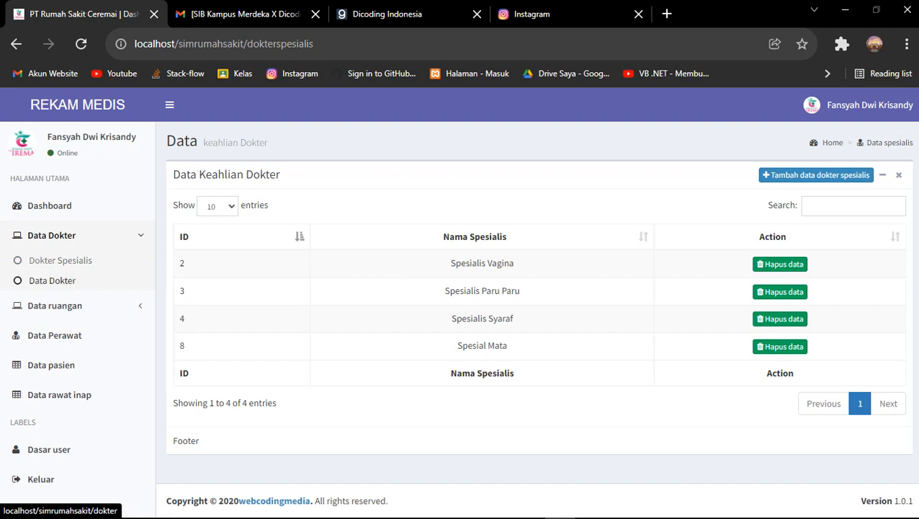
click(52, 281)
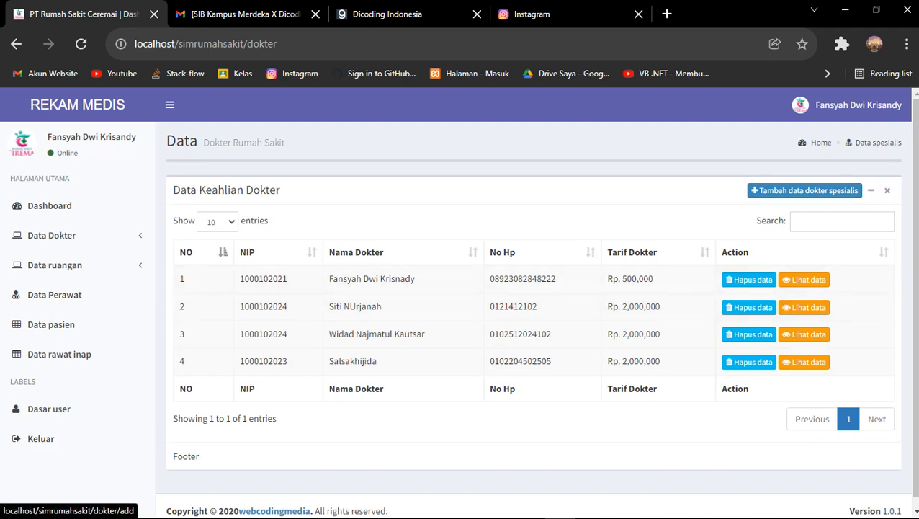
click(805, 279)
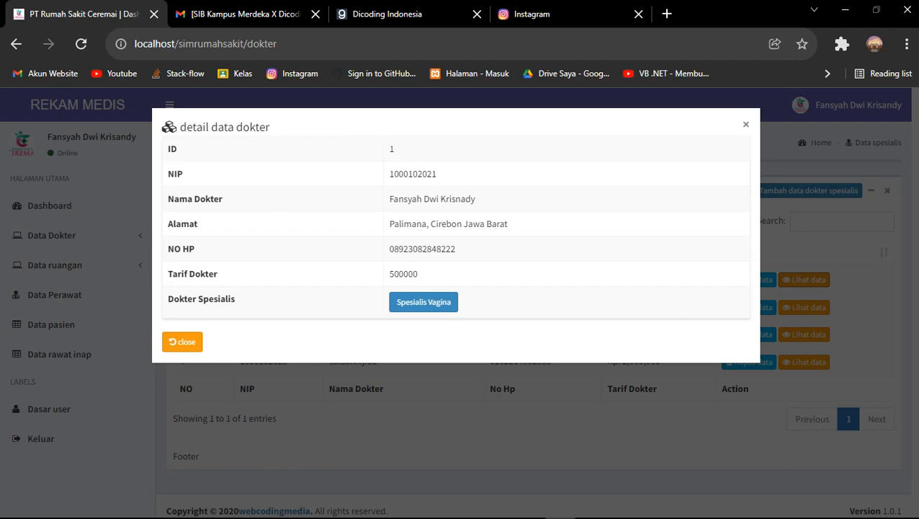
click(745, 124)
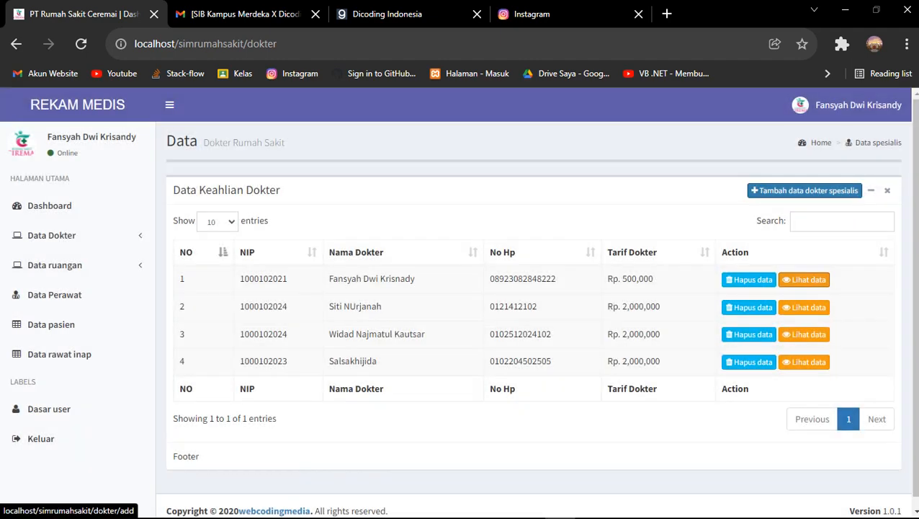
click(805, 190)
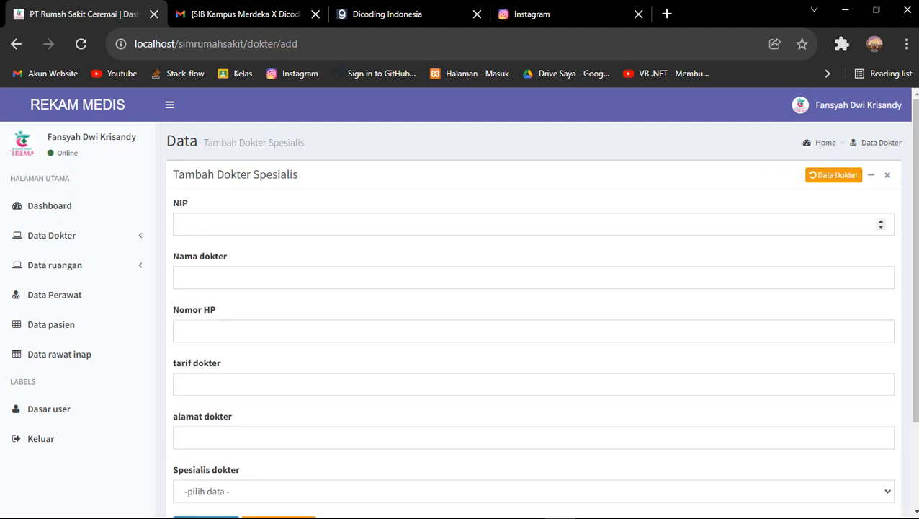
click(181, 224)
click(834, 176)
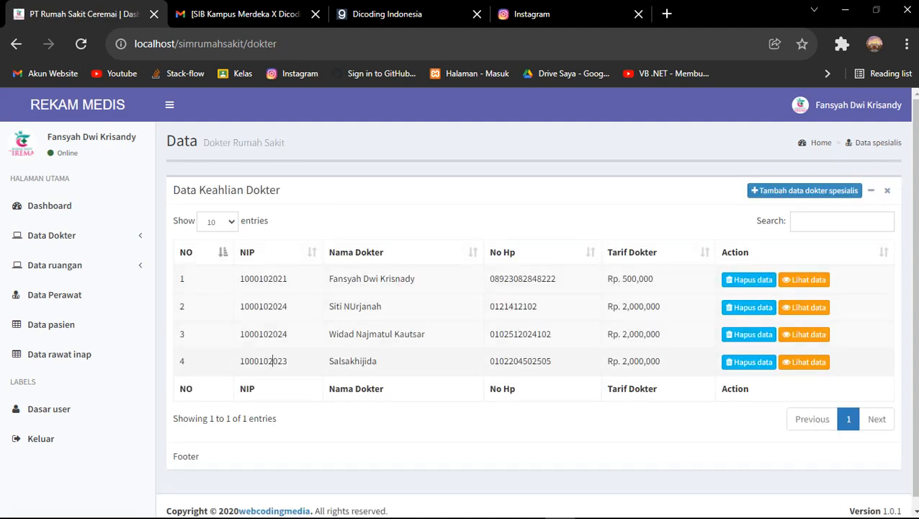
double_click(273, 360)
right_click(272, 362)
click(292, 374)
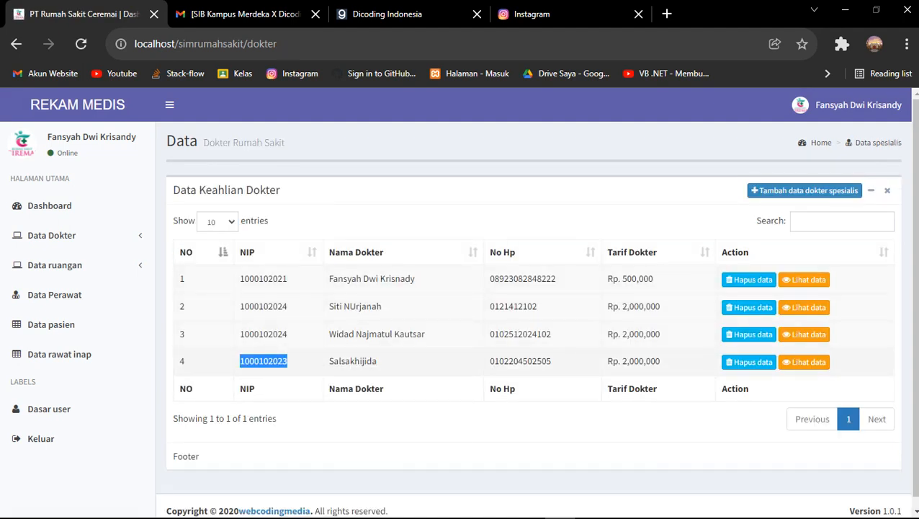
click(805, 190)
click(298, 224)
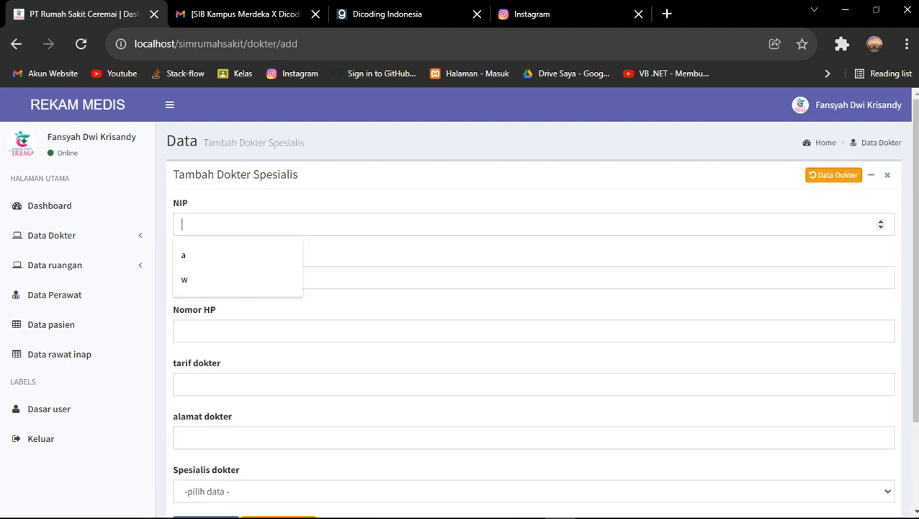
right_click(299, 229)
click(332, 310)
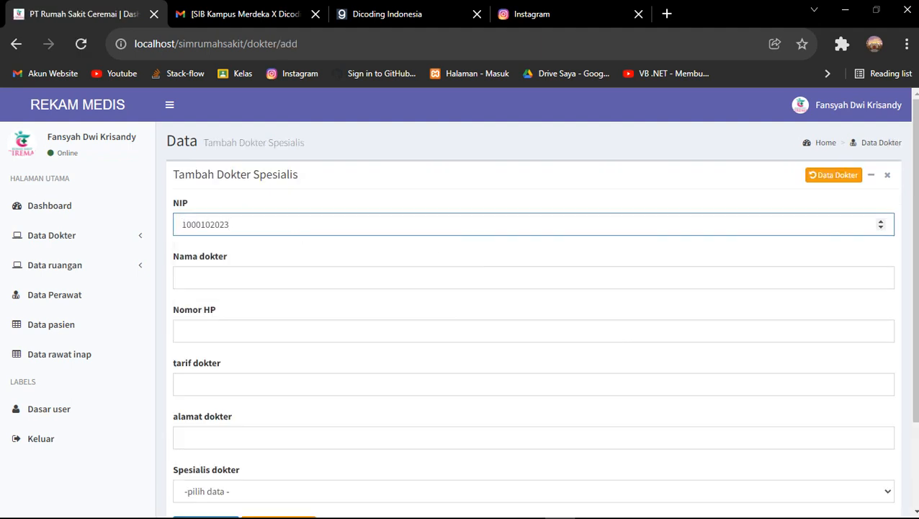
key(BackSpace)
text(5)
key(ctrl+a)
Pick the doctor's name from suggestions and enter the doctor's phone number
click(209, 277)
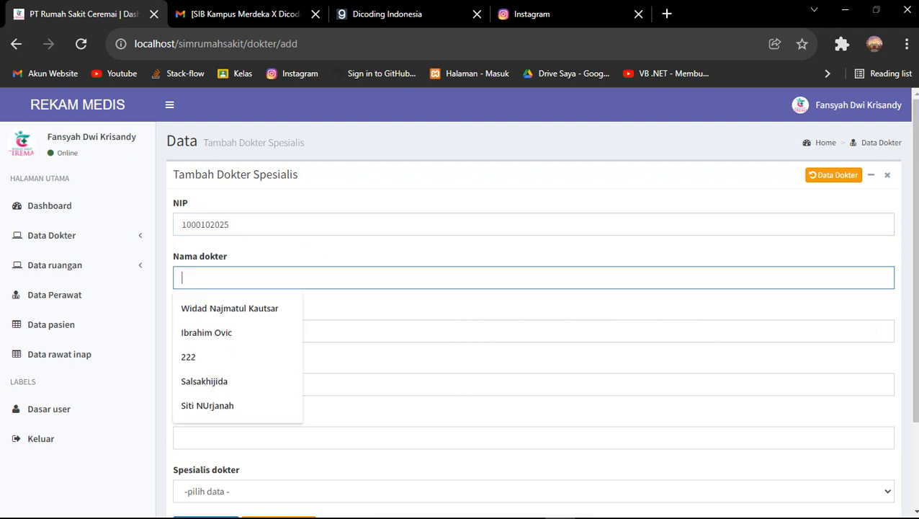
key(Down)
key(Down)
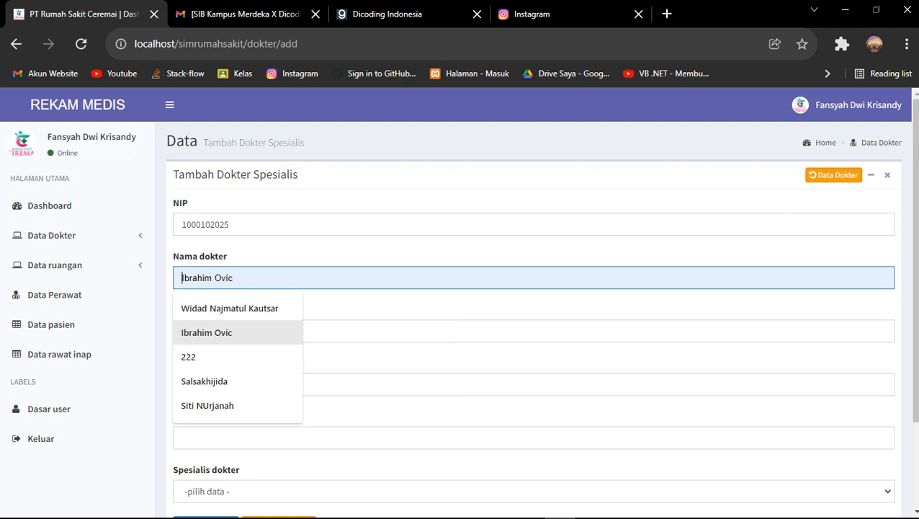
key(Return)
scroll(461, 302, down, 2)
click(288, 220)
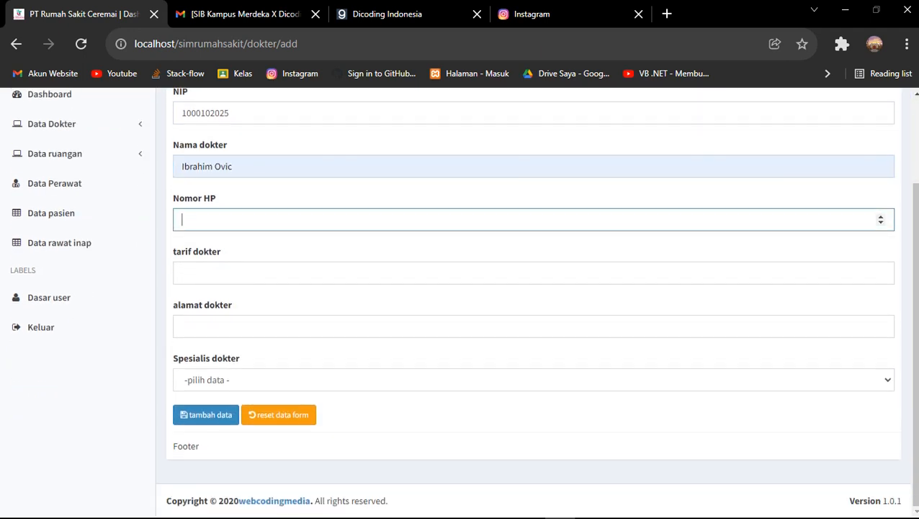
Set fee 2000000, address Majalengka and specialty Spesialis Syaraf, then save the new doctor
click(533, 272)
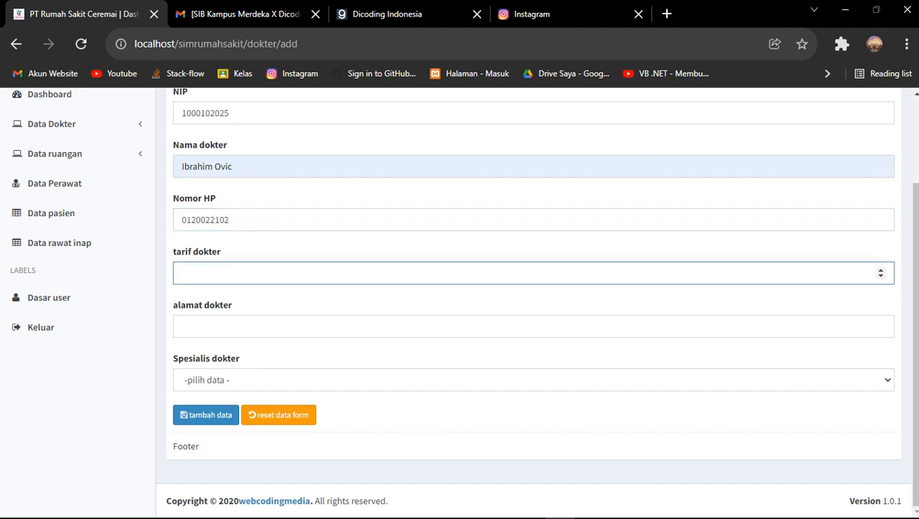
text(2000000)
key(Tab)
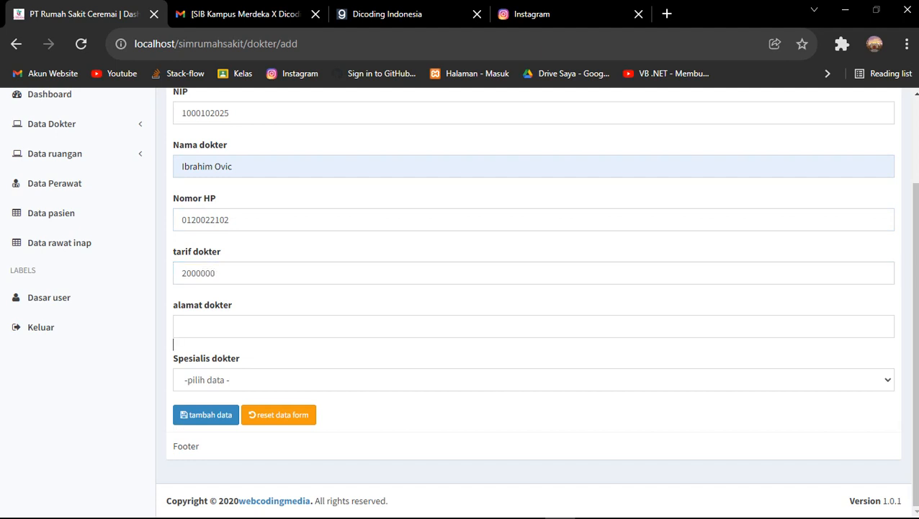
key(Down)
key(Down)
key(Down)
key(Down)
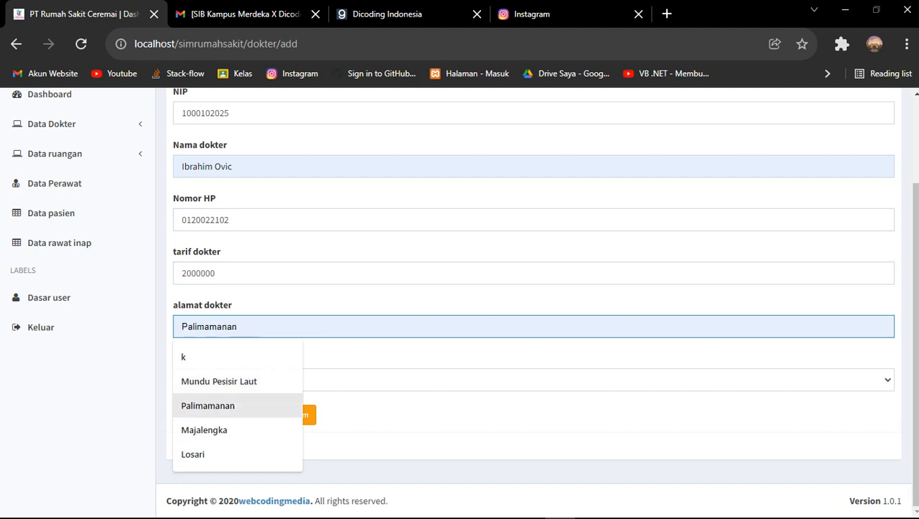
key(Down)
key(Return)
key(Tab)
key(space)
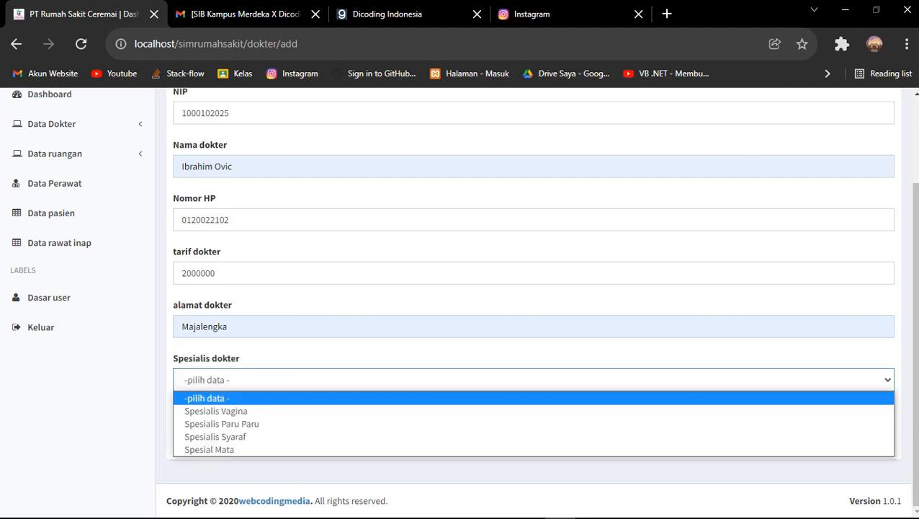
key(Down)
key(Down)
key(Down)
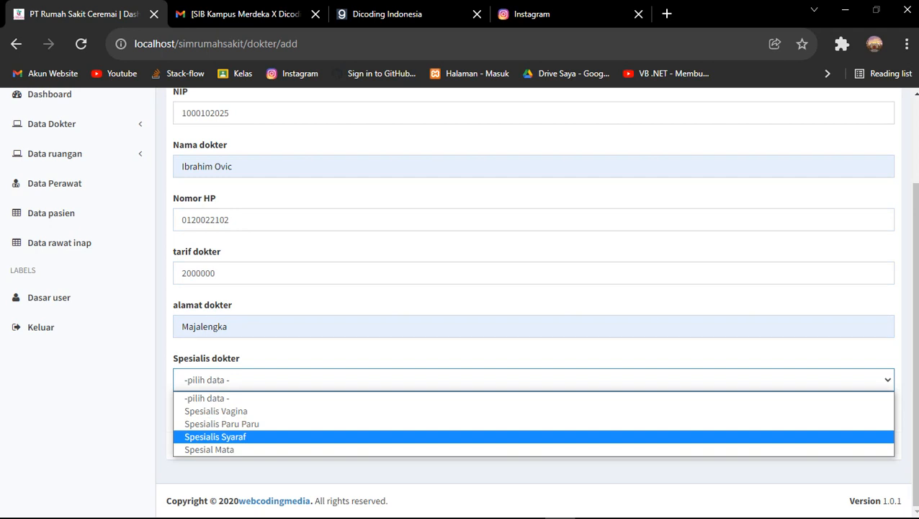
key(Up)
key(Down)
key(Return)
key(Tab)
key(Return)
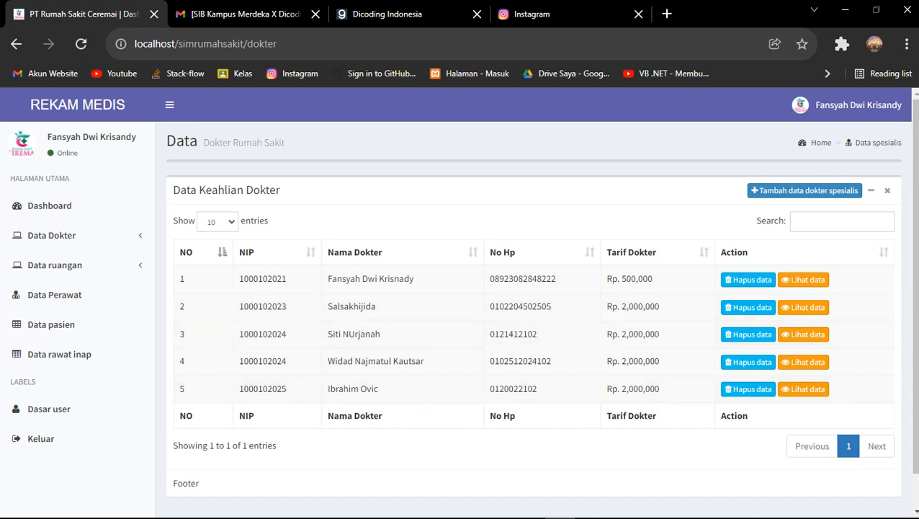
Inspect the new doctor's row 5 and view their full details, then close them
drag(379, 388, 327, 388)
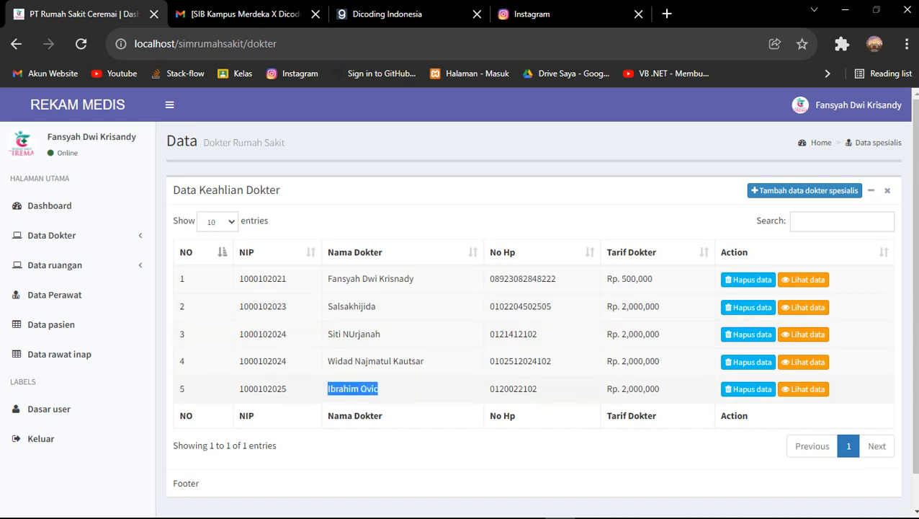
drag(625, 388, 605, 389)
click(659, 389)
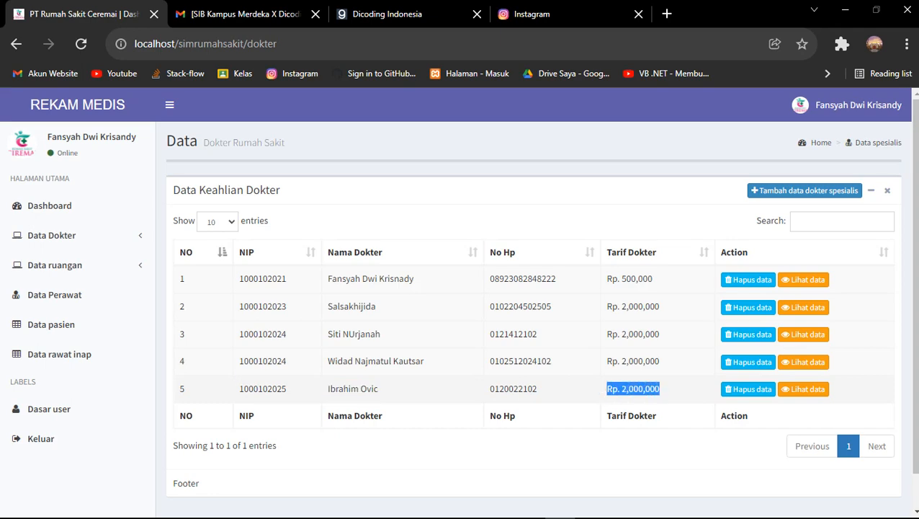
drag(523, 388, 499, 388)
click(499, 389)
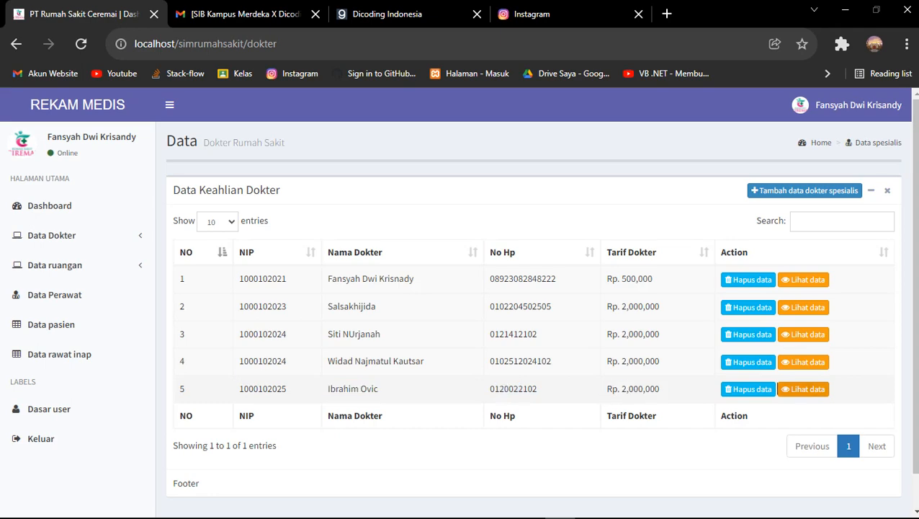
click(803, 388)
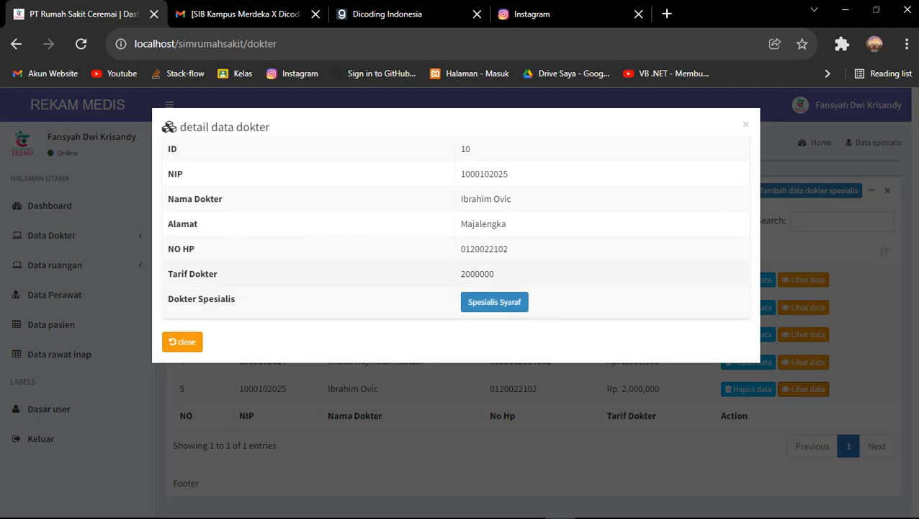
drag(507, 224, 461, 224)
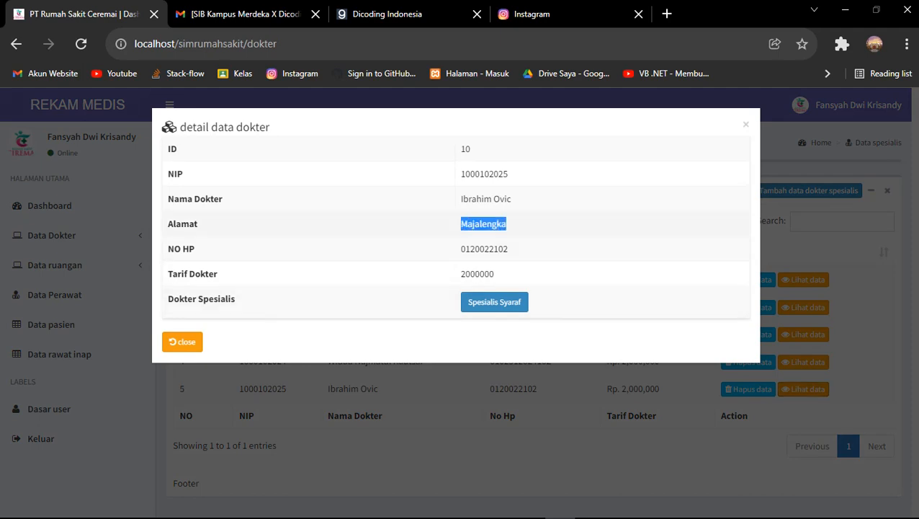
click(182, 341)
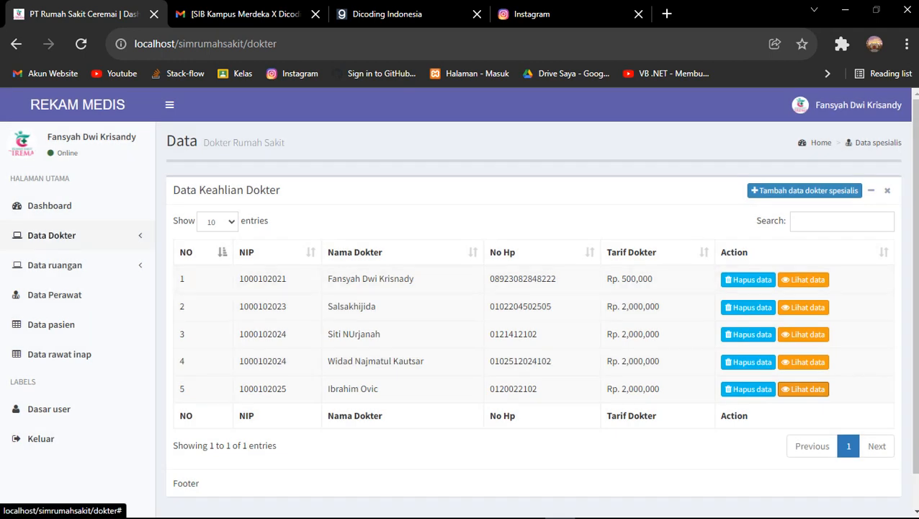
Go to Data ruangan > Ruangan to list general patient rooms 8, 10 and 11
click(52, 235)
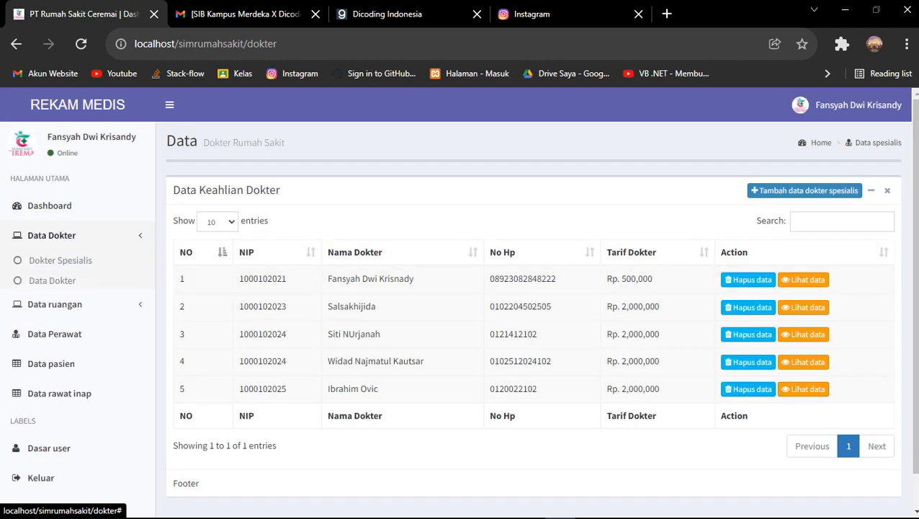
click(52, 234)
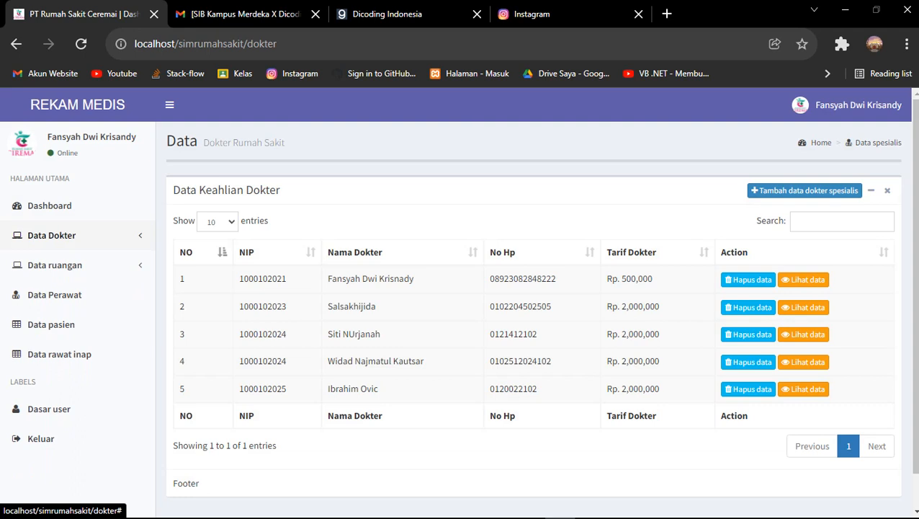
click(590, 505)
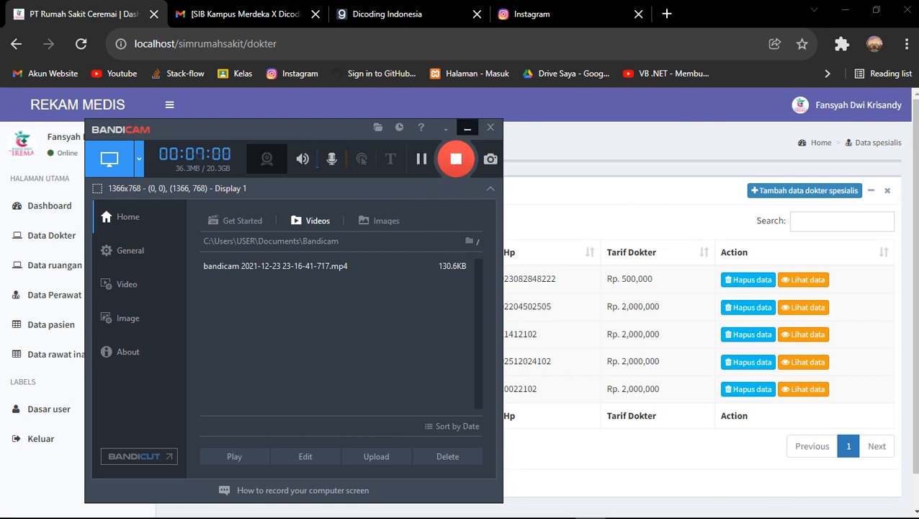
click(467, 128)
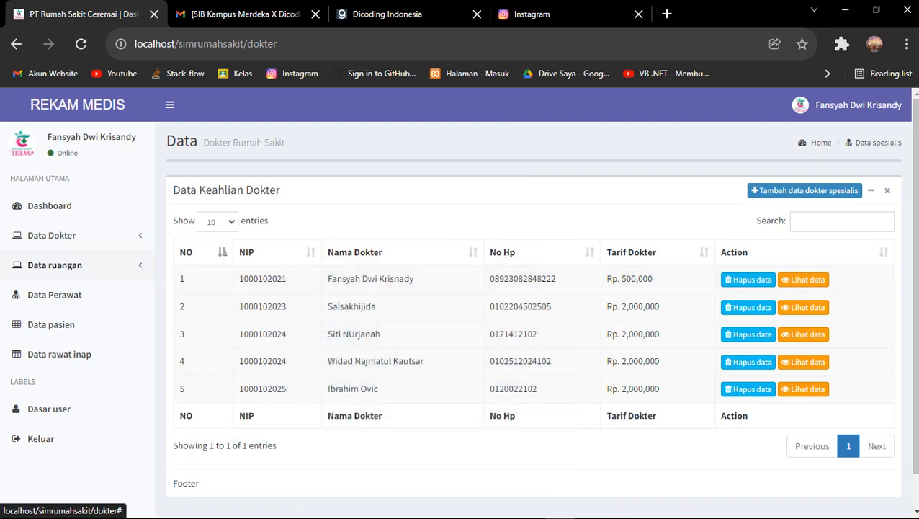
click(55, 265)
click(46, 290)
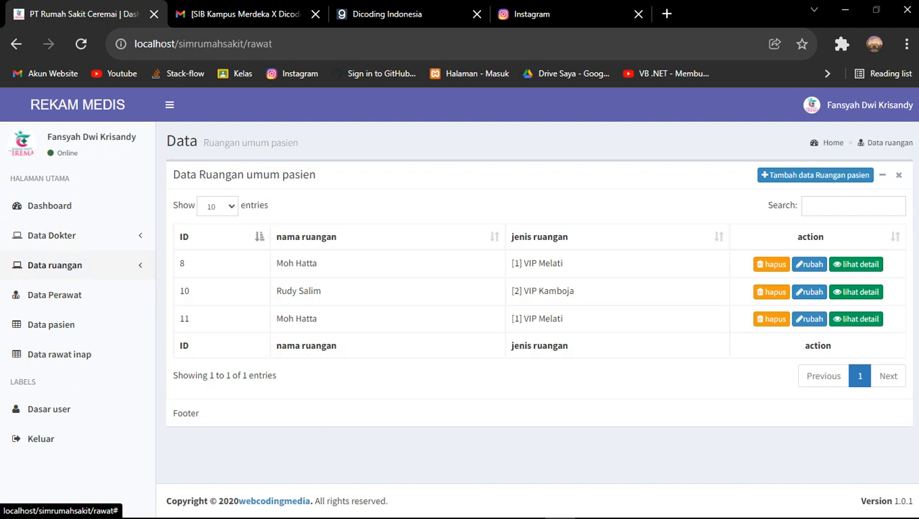
Open the 'Tambah data Ruangan pasien' form above the rooms table
click(55, 265)
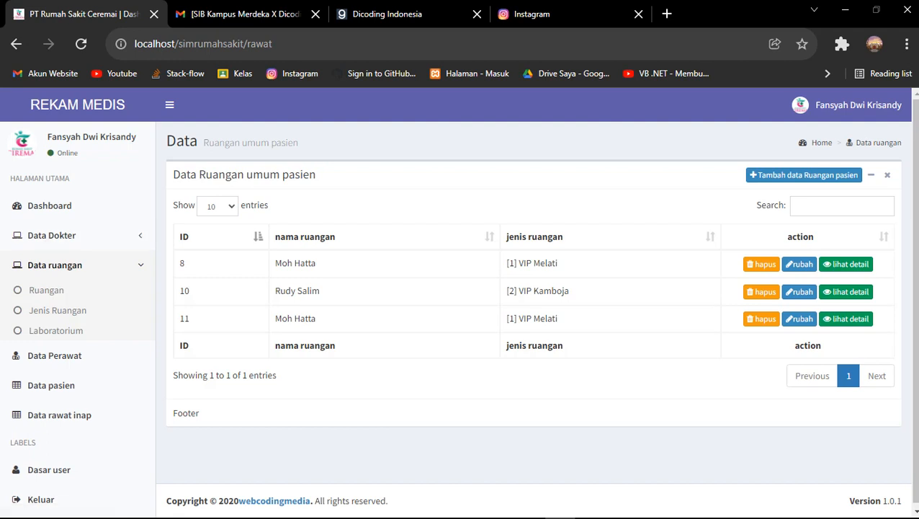
click(803, 174)
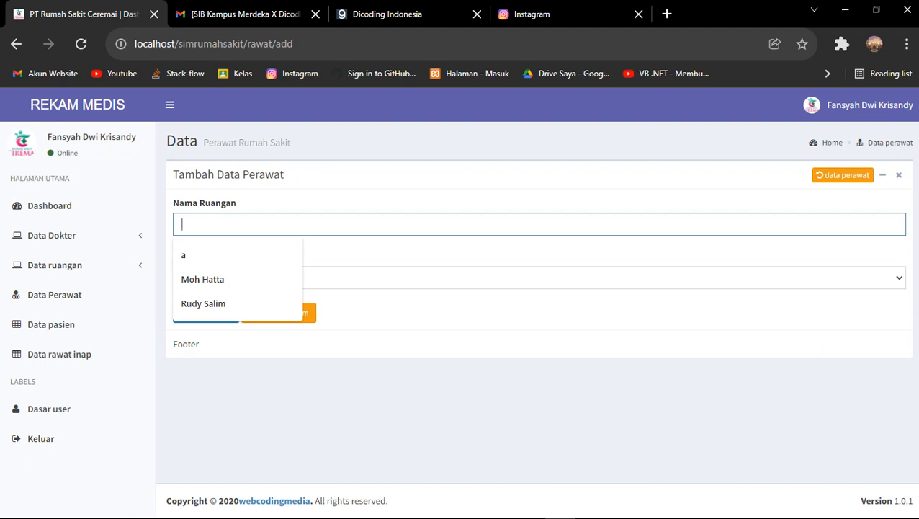
Enter room name 'sukarno', choose type Ekomoni Mawar, and save the room
text(su)
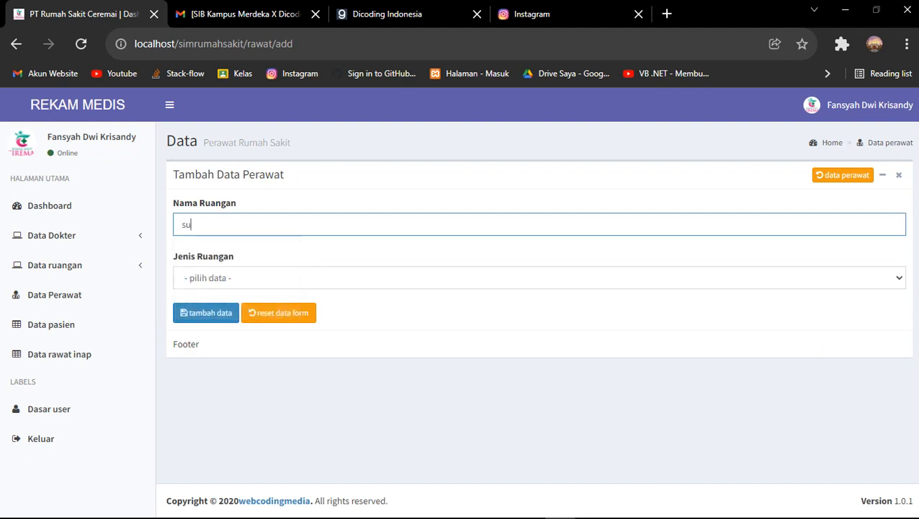
text(karno)
click(538, 278)
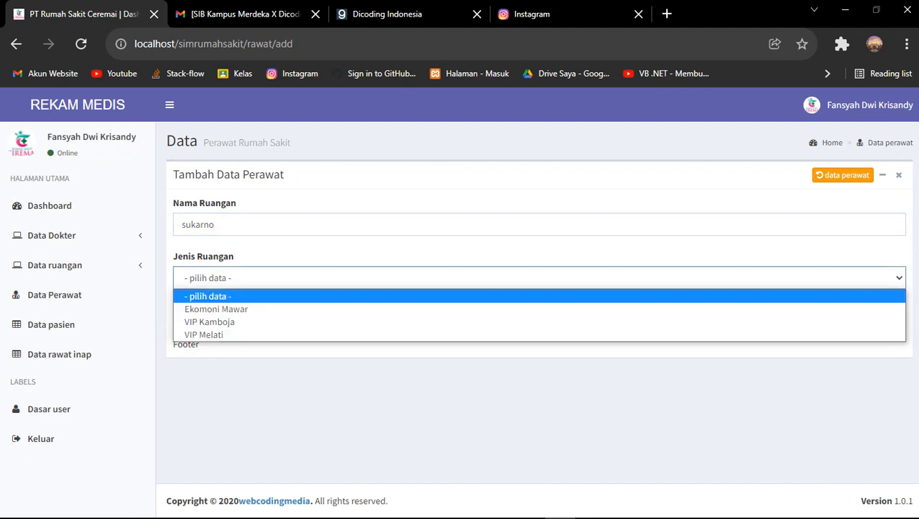
click(539, 278)
click(538, 278)
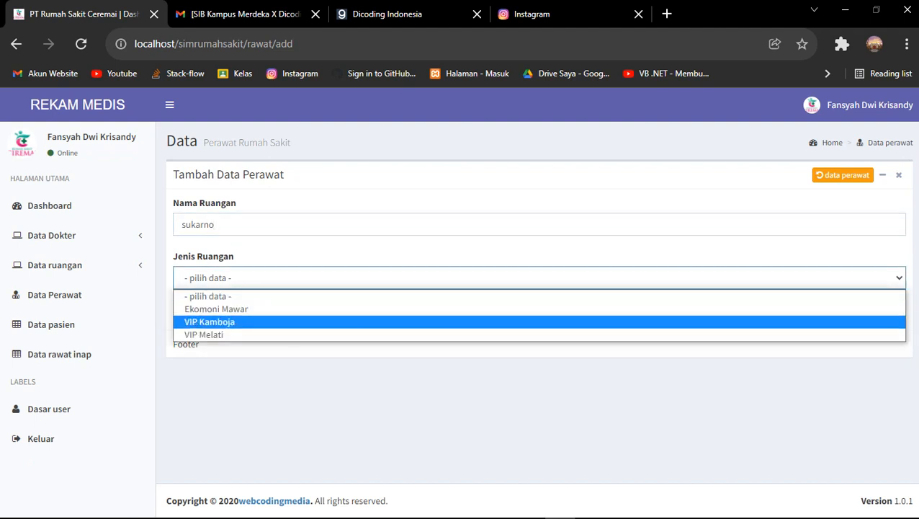
click(216, 308)
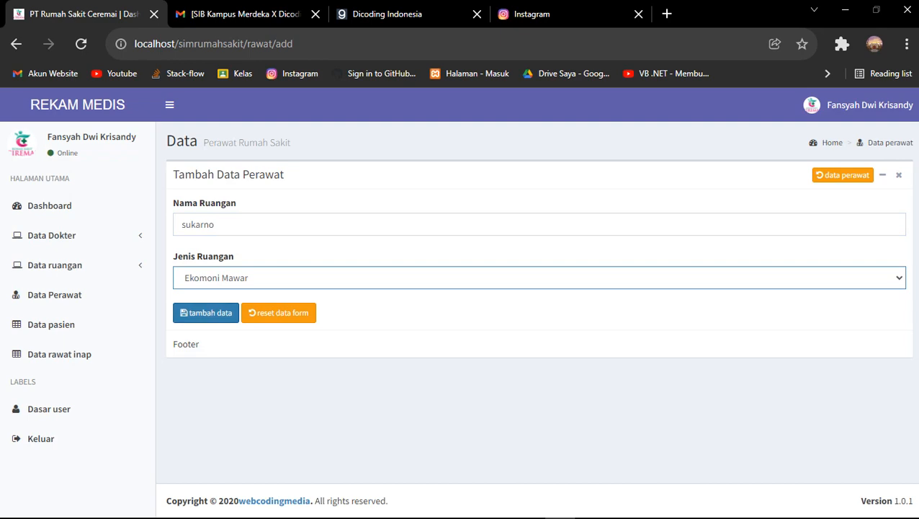
click(205, 312)
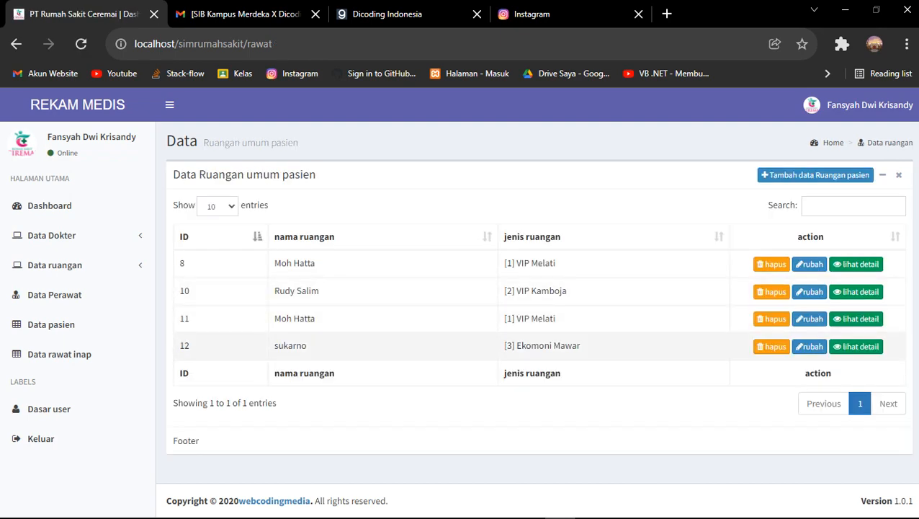
Review room 12's details, then delete the sukarno room and confirm
click(856, 346)
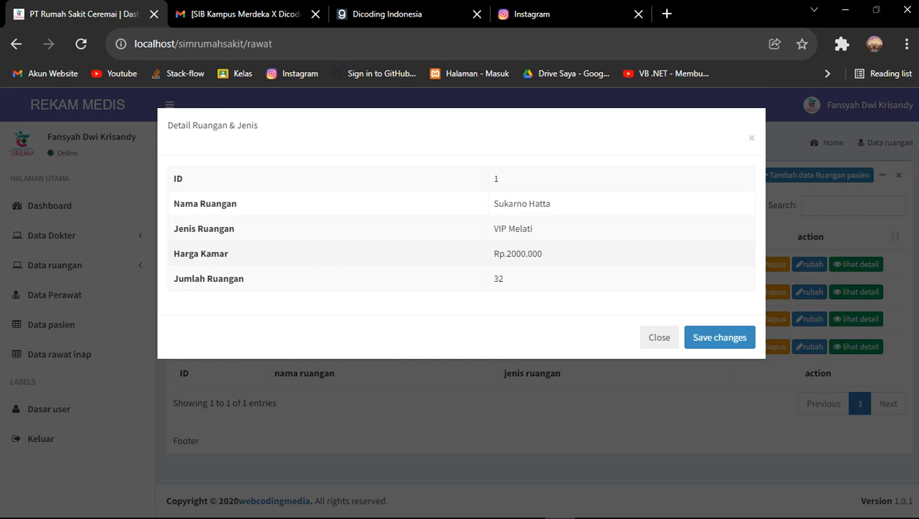
drag(494, 228, 555, 208)
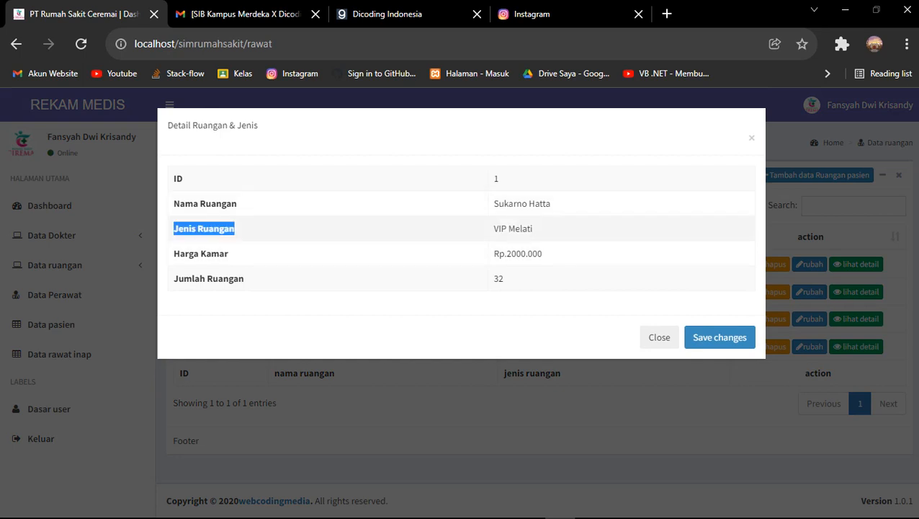
double_click(520, 229)
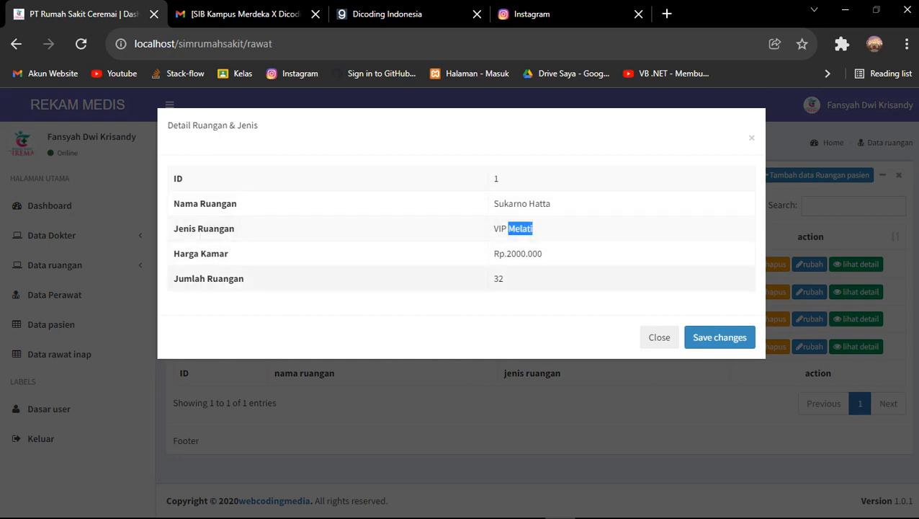
drag(543, 254, 494, 254)
click(497, 254)
key(Escape)
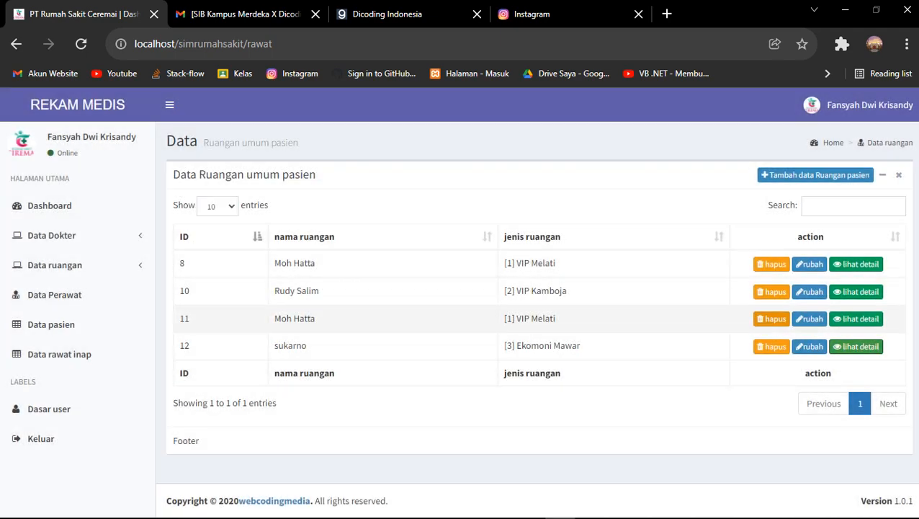
click(771, 347)
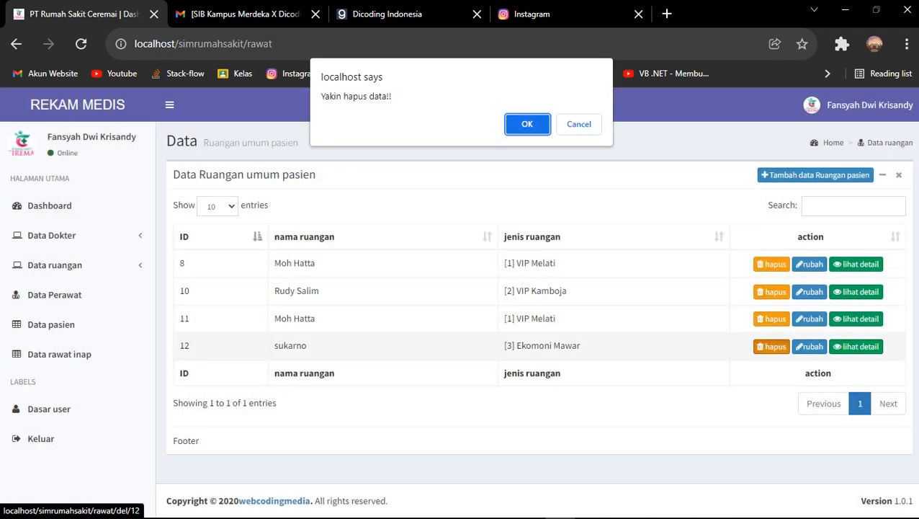
click(525, 123)
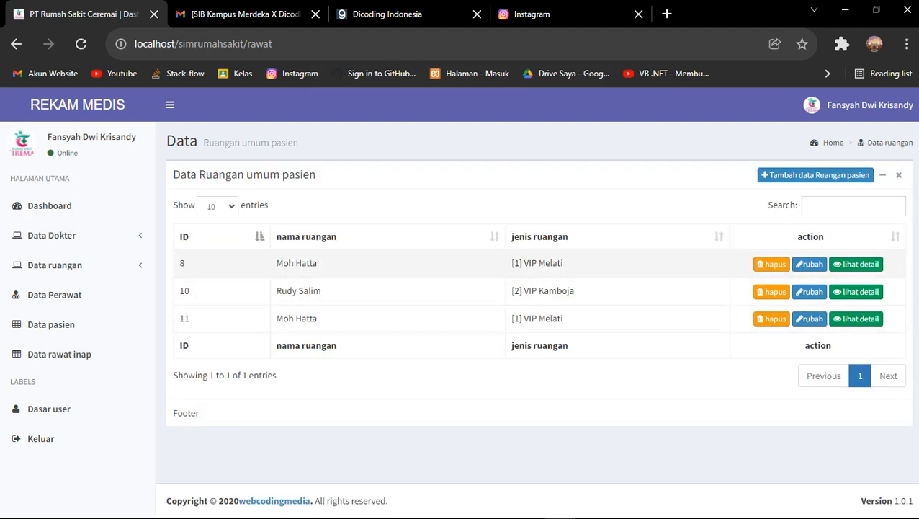
Visit Jenis Ruangan and the Dashboard, then open Data ruangan > Laboratorium
click(55, 265)
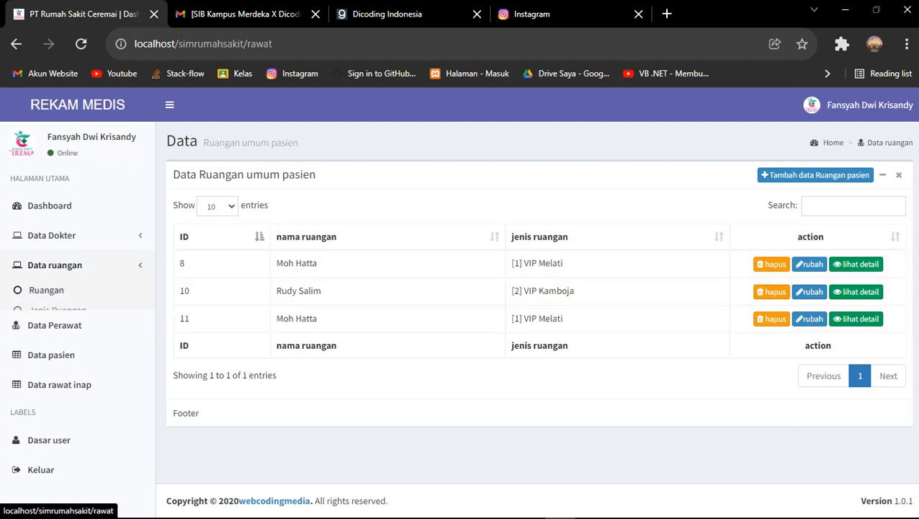
click(58, 310)
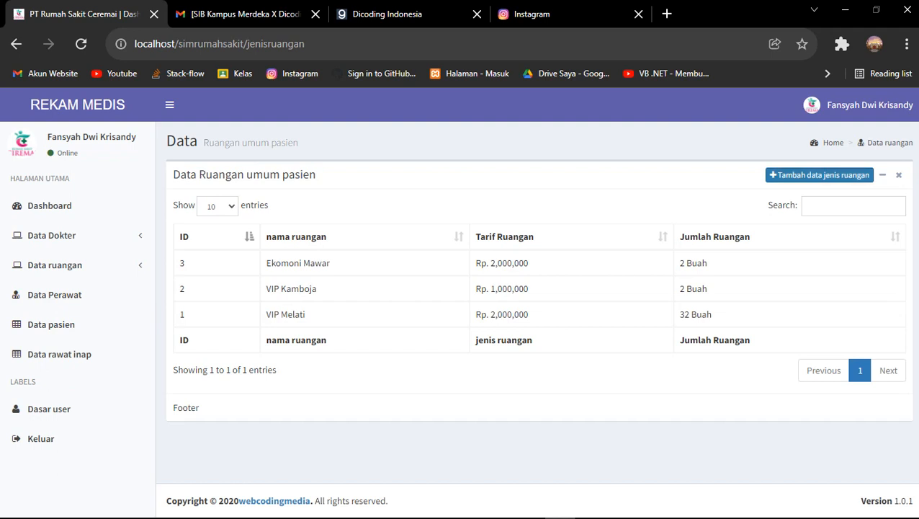
click(819, 174)
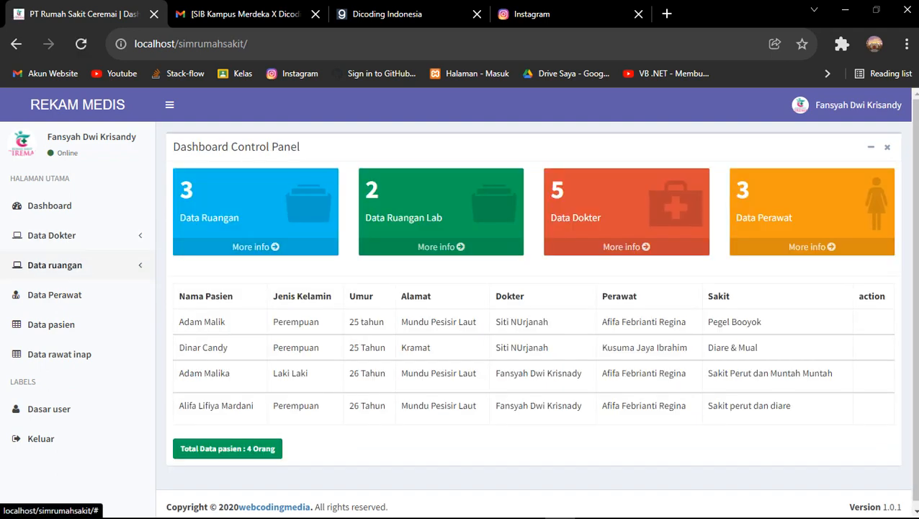
click(54, 264)
click(58, 309)
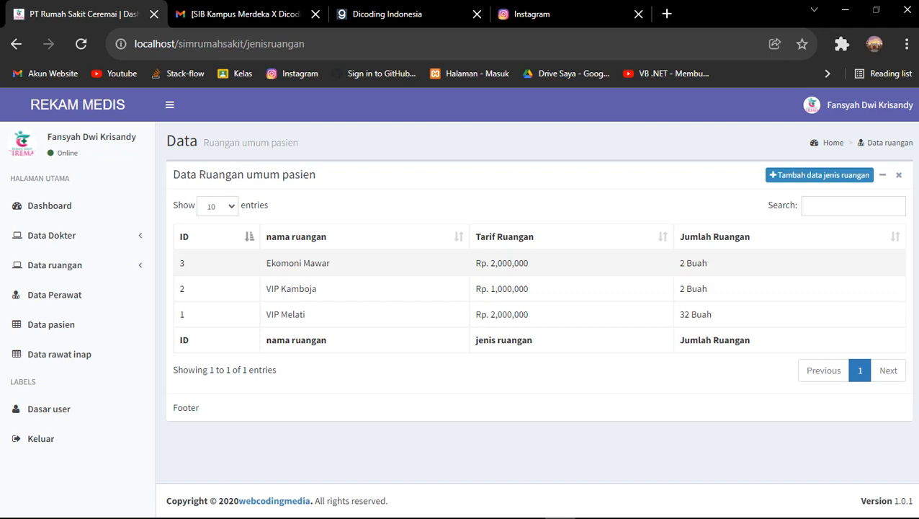
click(55, 264)
click(55, 264)
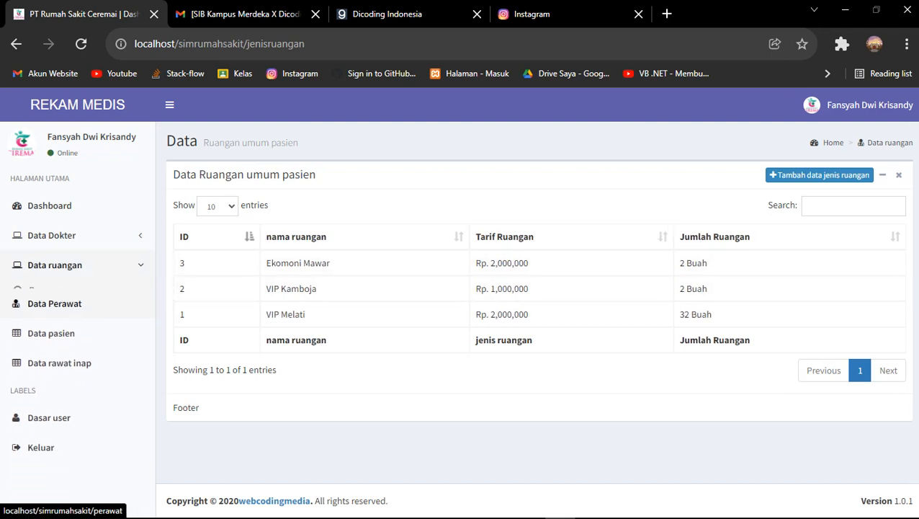
click(54, 265)
click(56, 330)
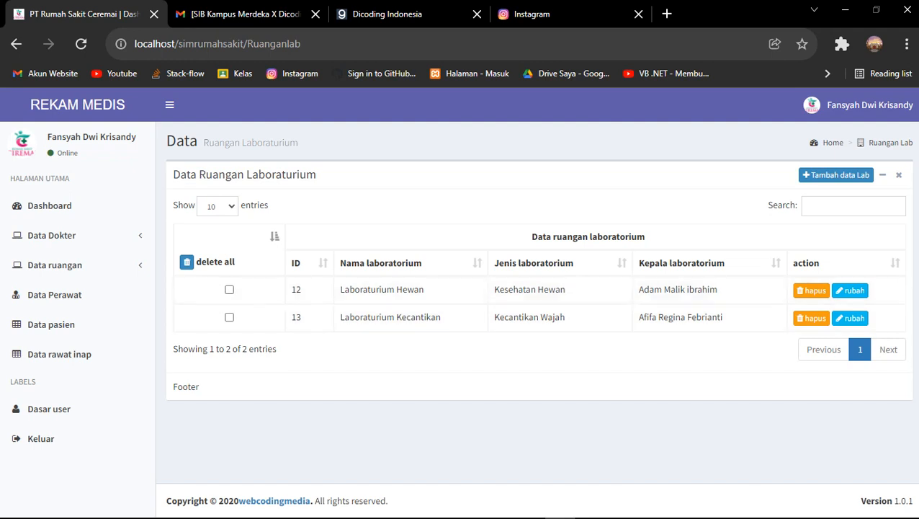
Tick and untick the lab rows and look at the Laboratorium Hewan edit page
click(229, 317)
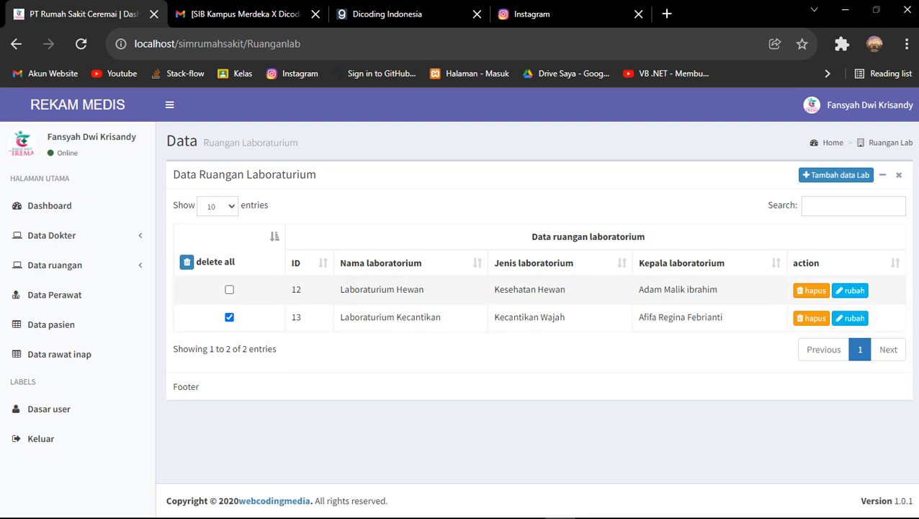
click(229, 289)
click(229, 289)
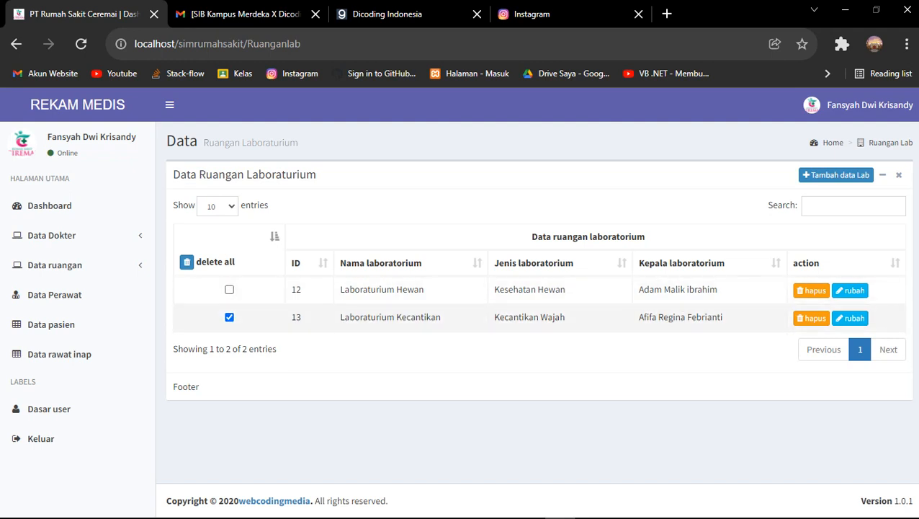
click(229, 317)
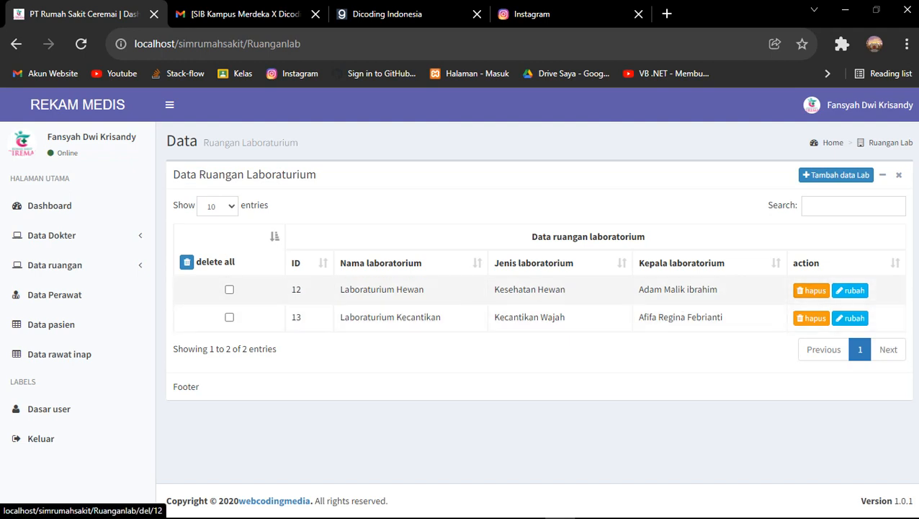
click(850, 289)
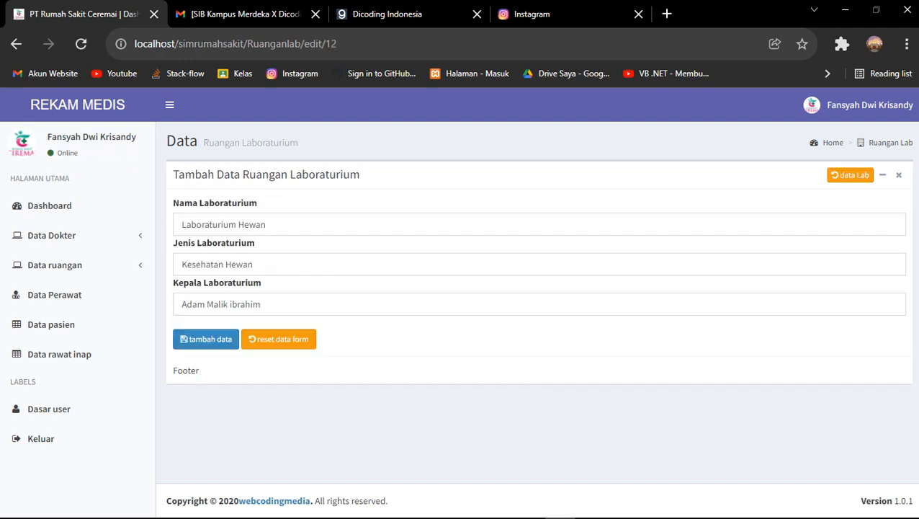
click(850, 174)
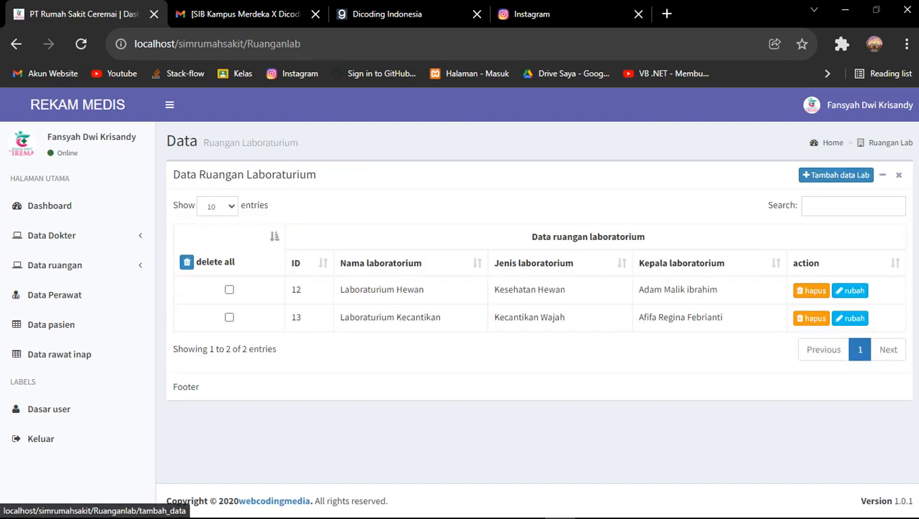
Add a Laboratorium Hewan room of type Kesehatan Hewan with a suggested lab head
click(848, 174)
click(850, 174)
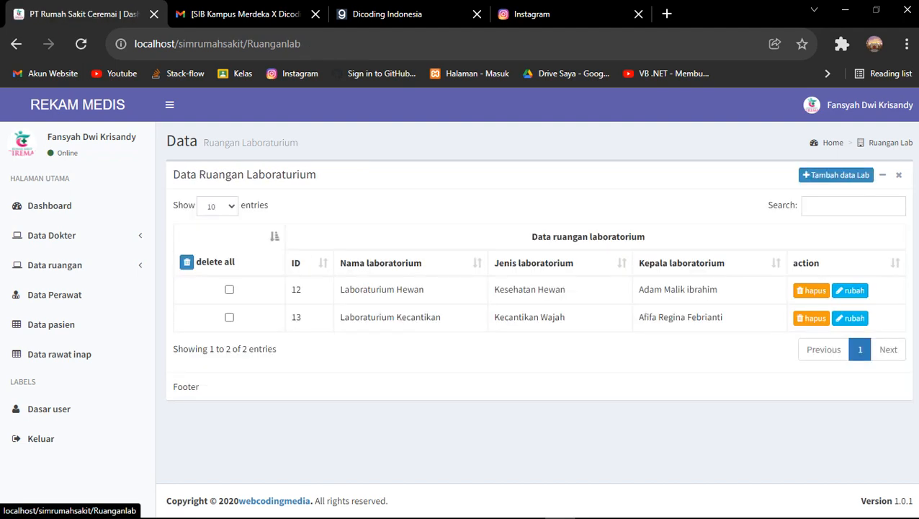
click(835, 174)
click(237, 224)
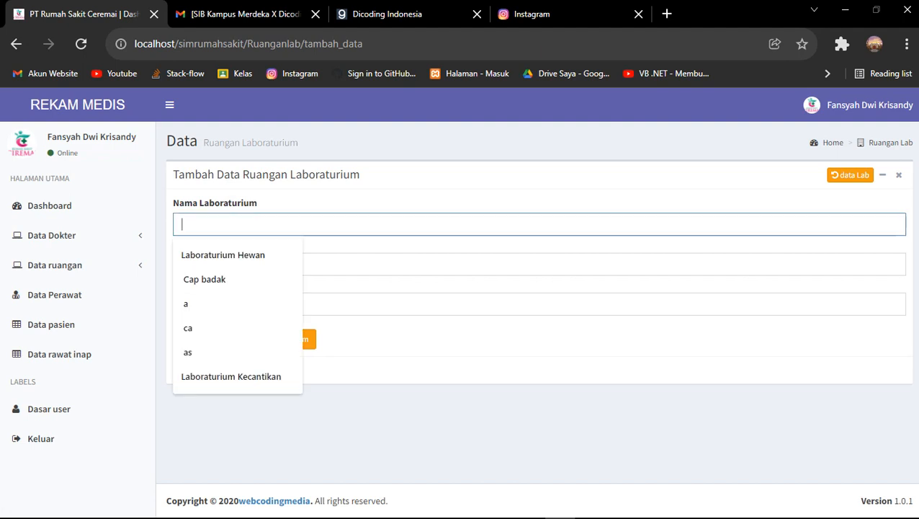
key(Return)
click(216, 264)
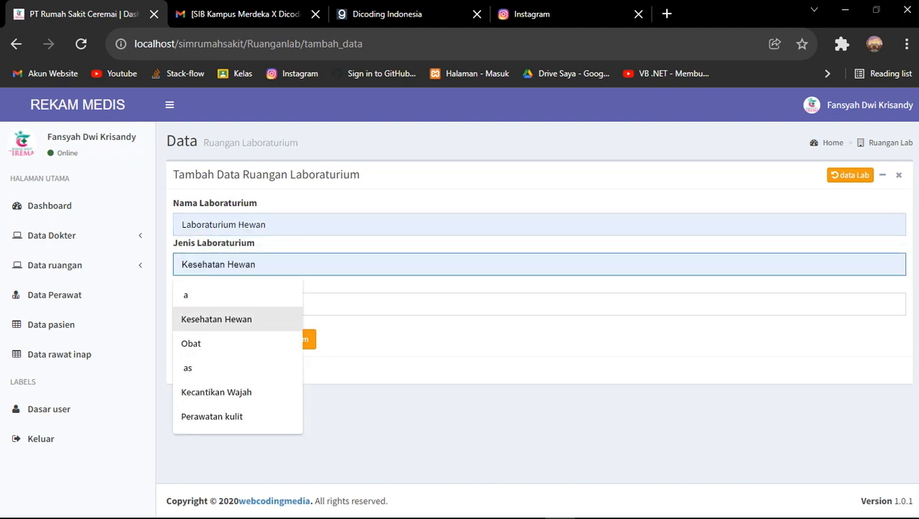
key(Return)
click(216, 303)
key(Down)
key(Down)
key(Down)
key(Down)
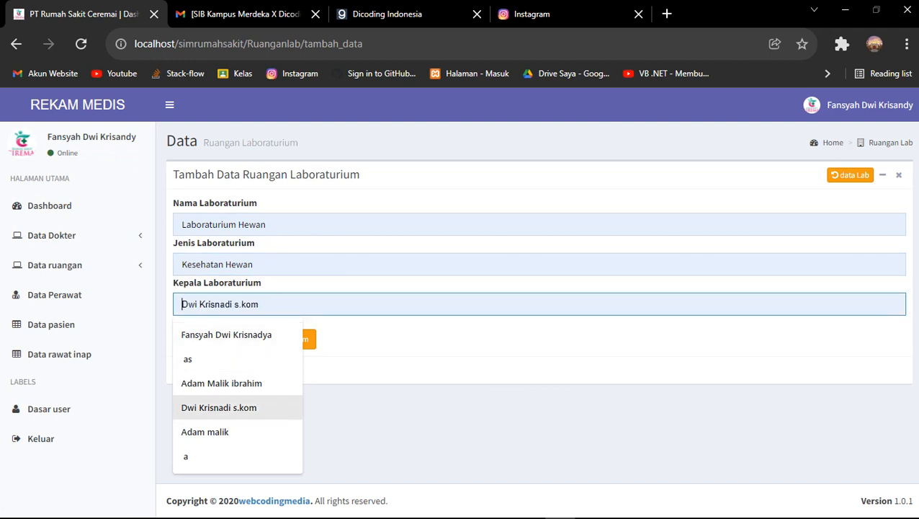
key(Down)
key(Return)
key(Return)
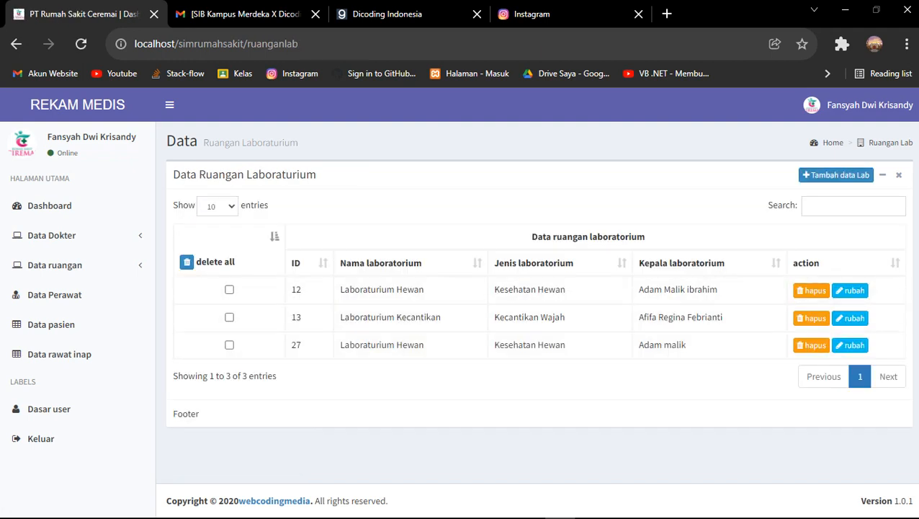
Add a second Laboratorium Hewan, Kesehatan Hewan room with a different head, and tick lab 13
click(835, 174)
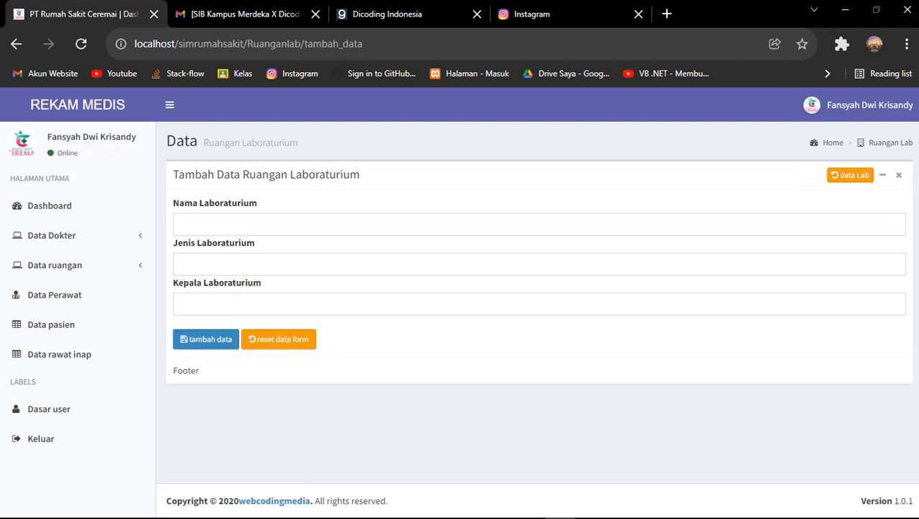
click(217, 224)
key(Down)
key(Return)
key(Tab)
key(Down)
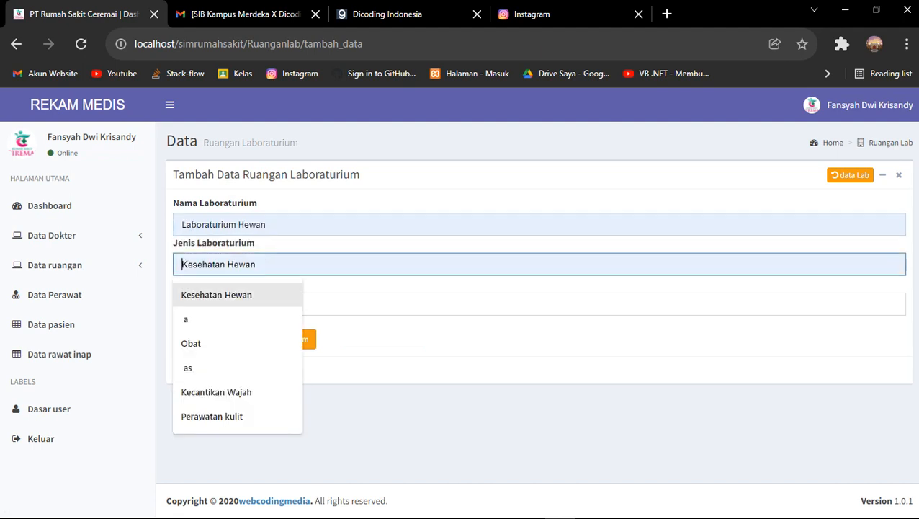
key(Return)
key(Tab)
key(Down)
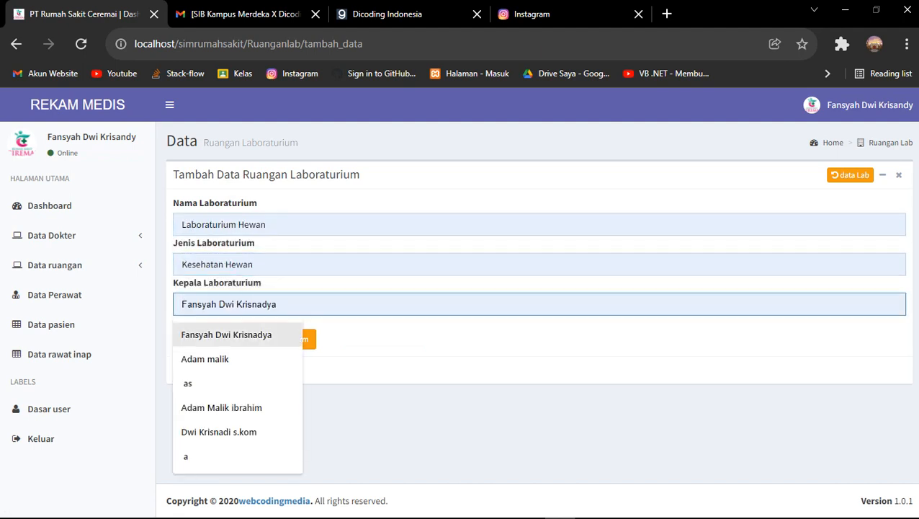
key(Down)
key(Down)
key(Down)
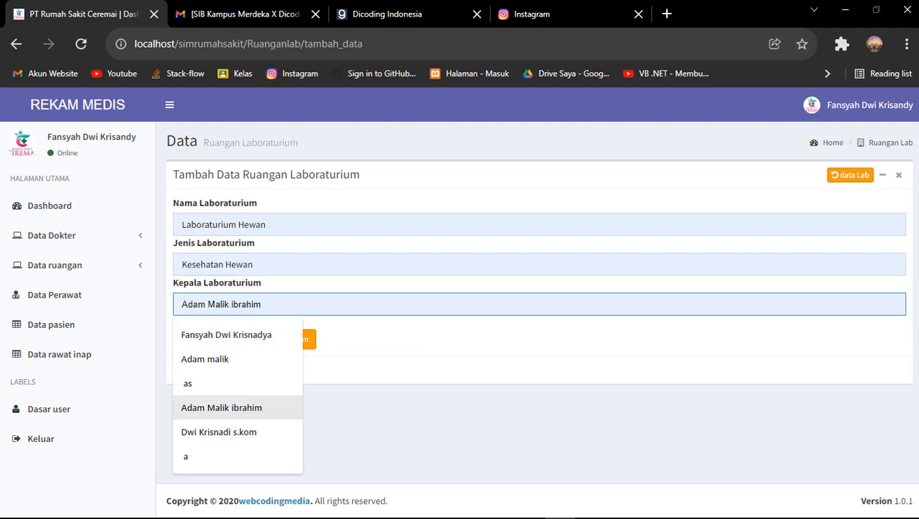
key(Return)
key(Tab)
key(Return)
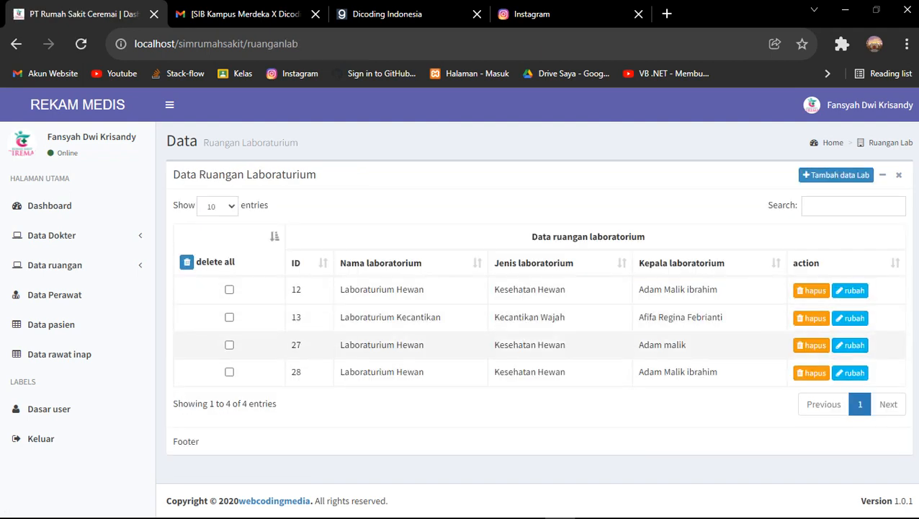
click(230, 317)
Tick lab room 28 and delete all marked labs, then go to the Data Perawat page
click(229, 372)
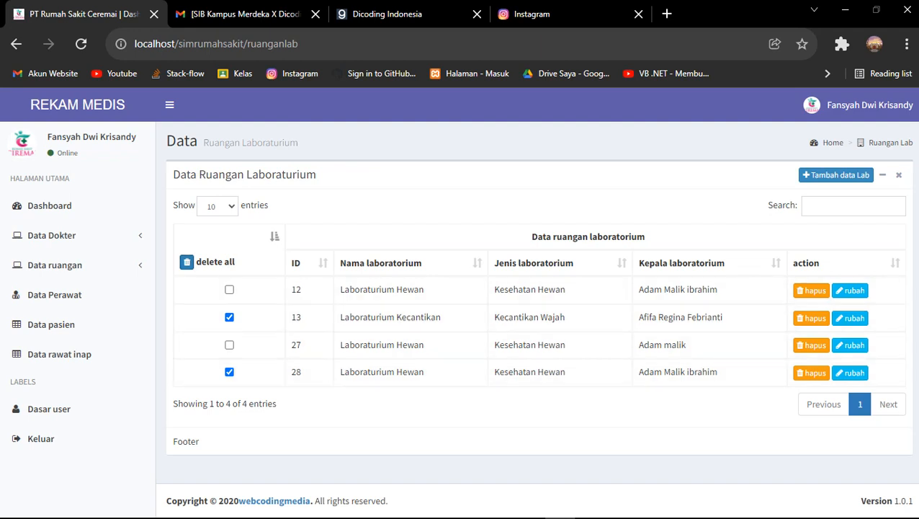
click(186, 261)
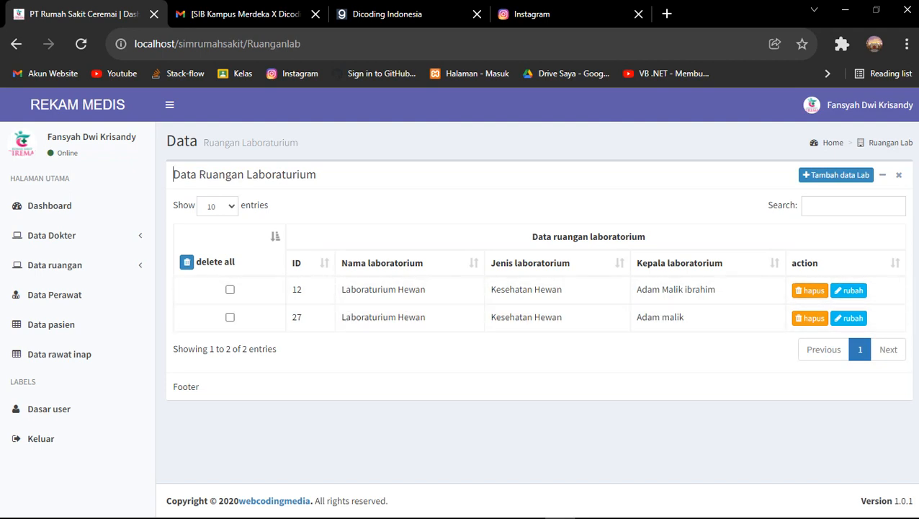
click(55, 264)
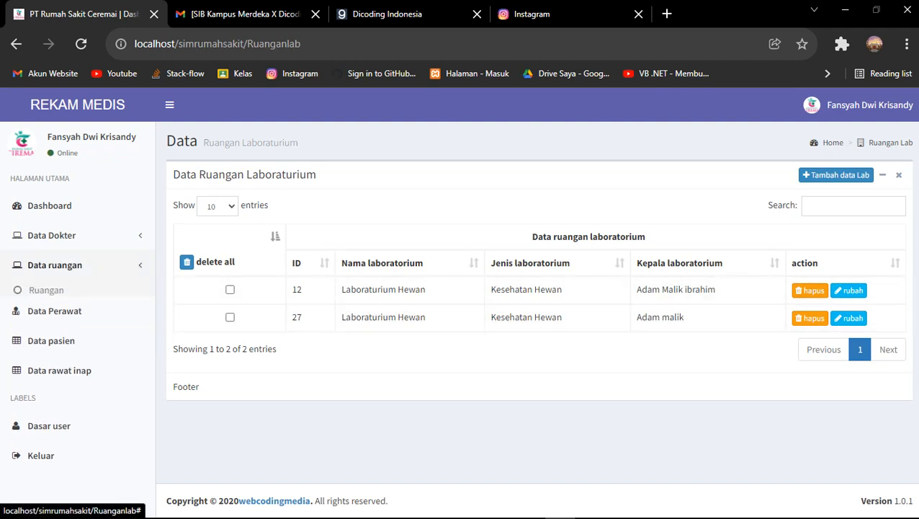
click(55, 264)
click(55, 295)
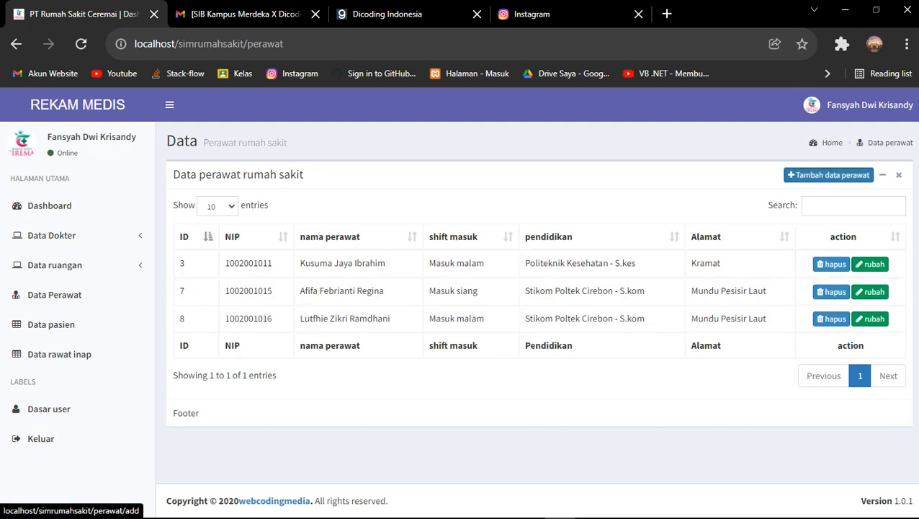
Copy nurse 8's NIP and paste it into the add-nurse form
click(828, 175)
click(533, 224)
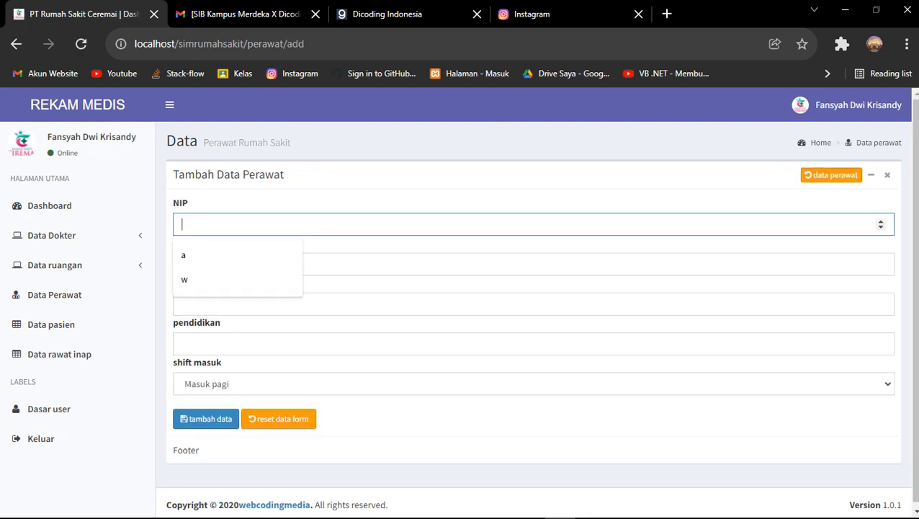
click(831, 175)
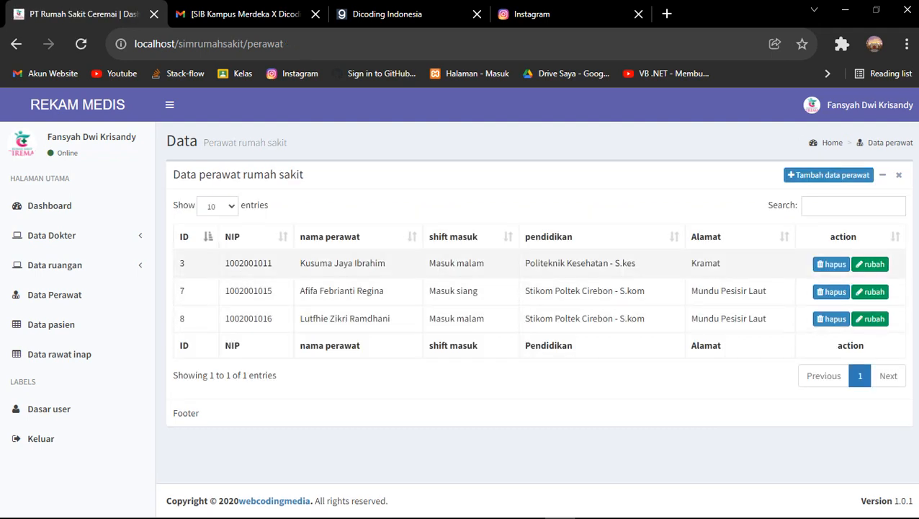
double_click(248, 318)
key(super+c)
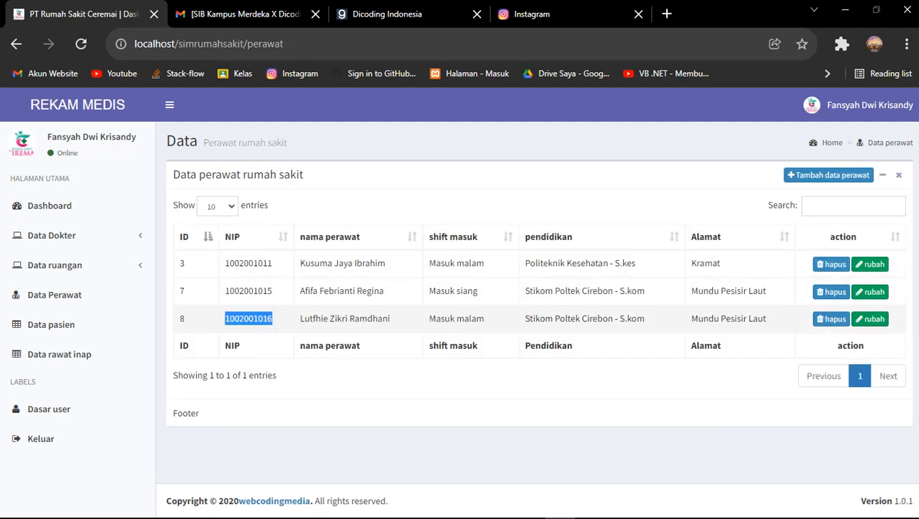
click(828, 176)
click(284, 224)
right_click(285, 223)
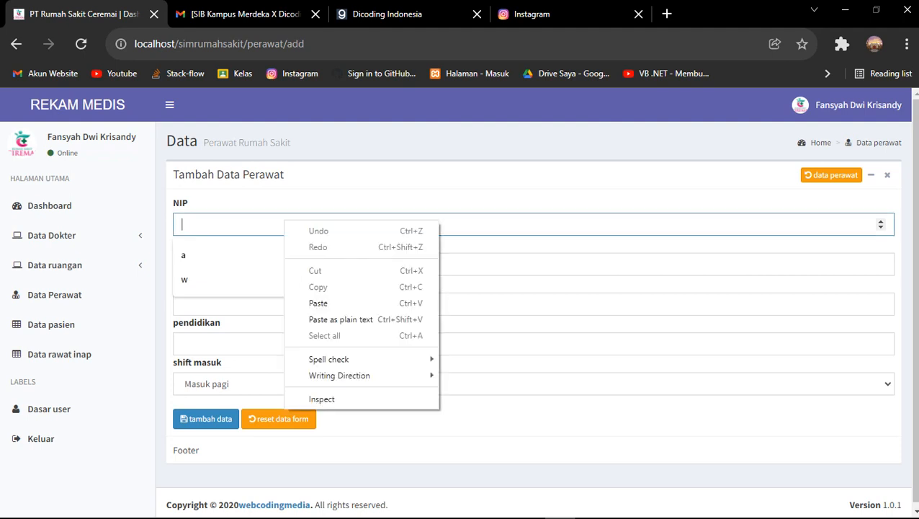
click(318, 302)
Pick the suggested name, address Majalengka, education Stikom Poltek Cirebon - S.kom and a shift, then save
click(216, 264)
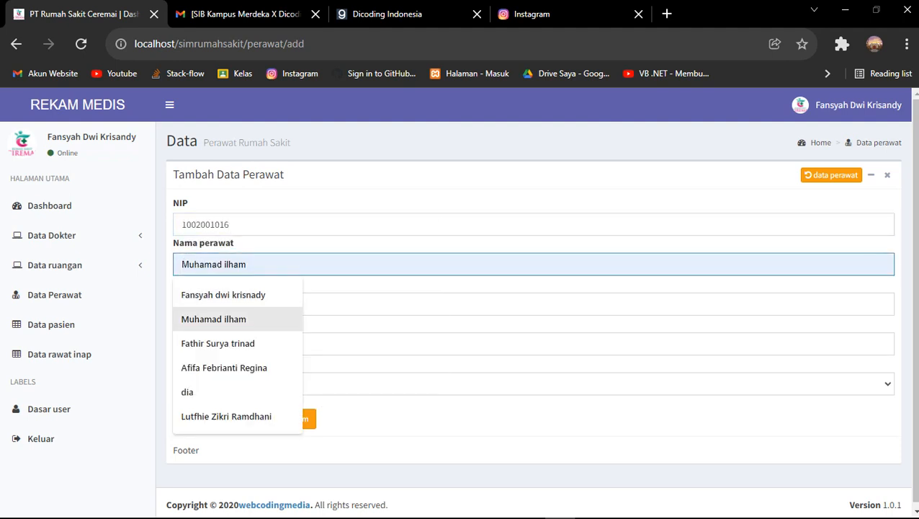
click(214, 318)
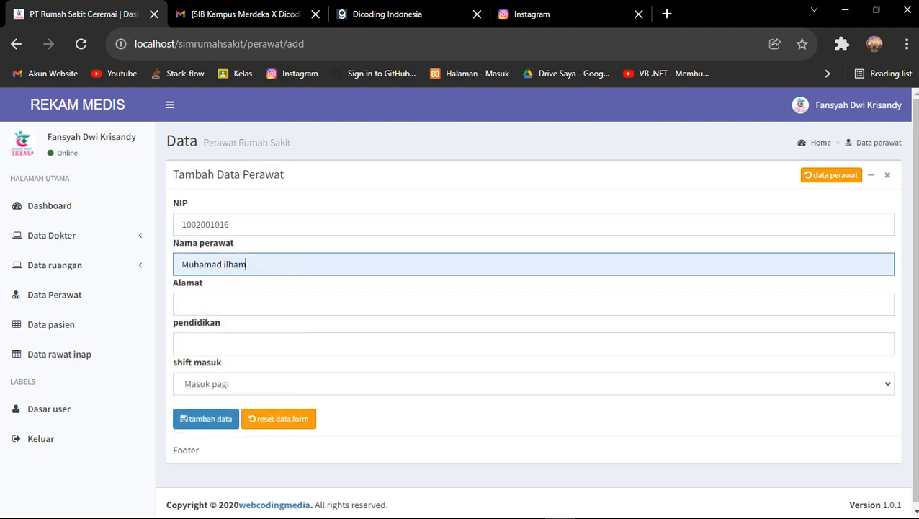
click(216, 304)
click(209, 383)
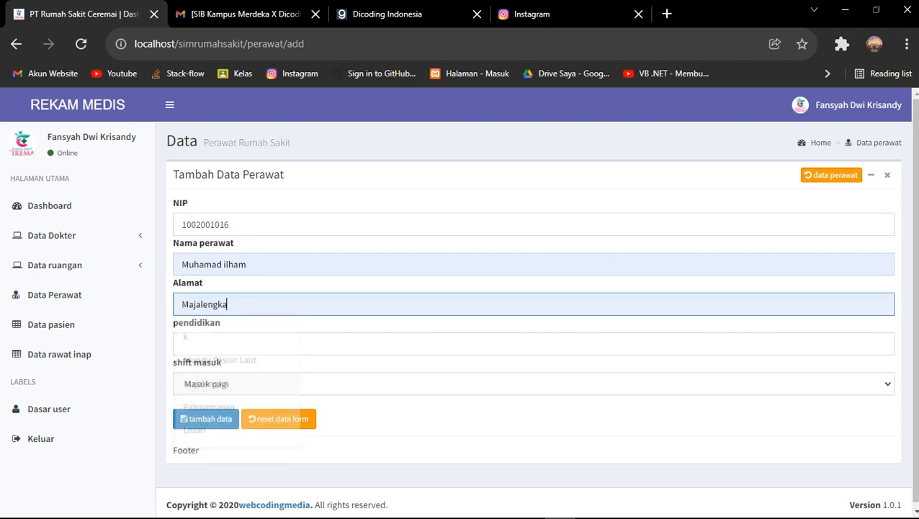
click(216, 343)
click(241, 375)
click(241, 384)
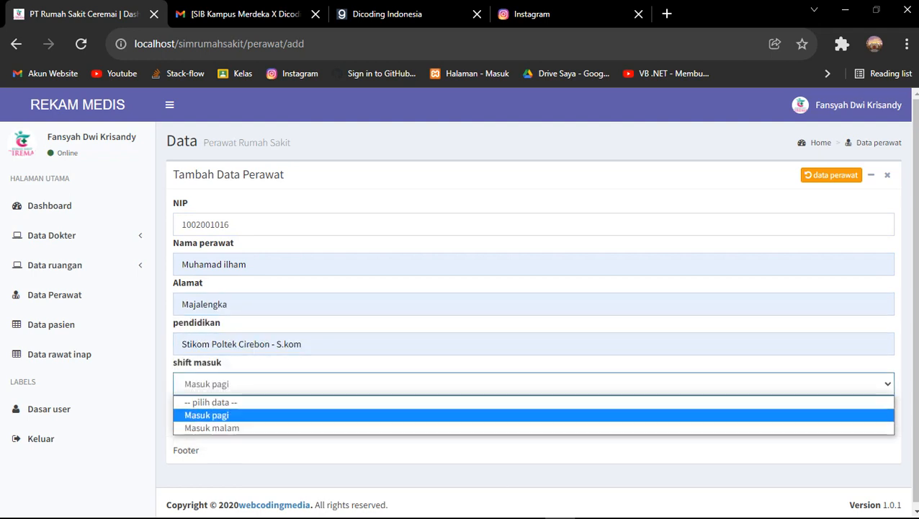
click(214, 415)
click(205, 419)
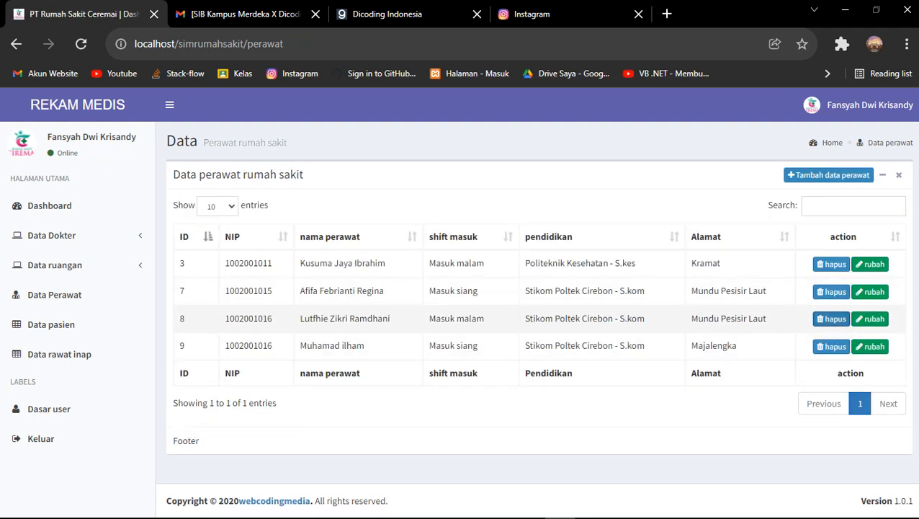
Change nurse 3's shift to Masuk malam and save, then delete nurse row 9 with confirmation
click(870, 264)
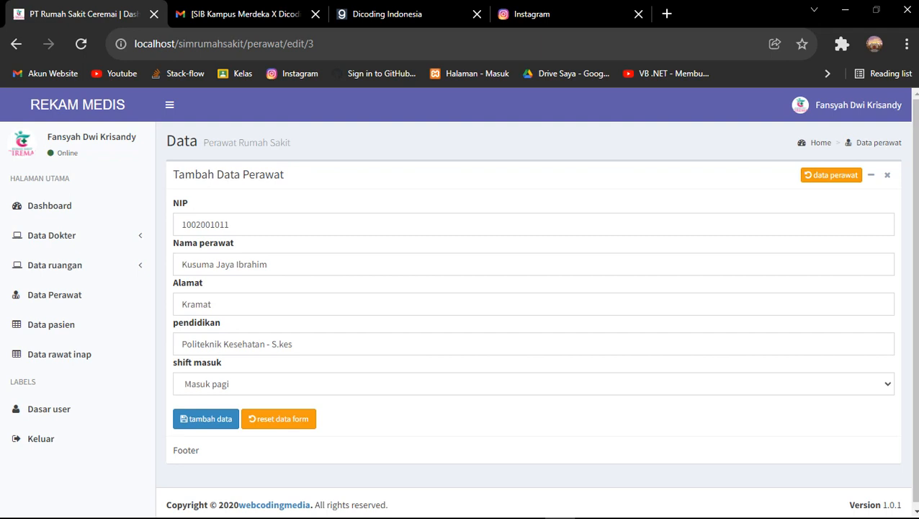
click(533, 383)
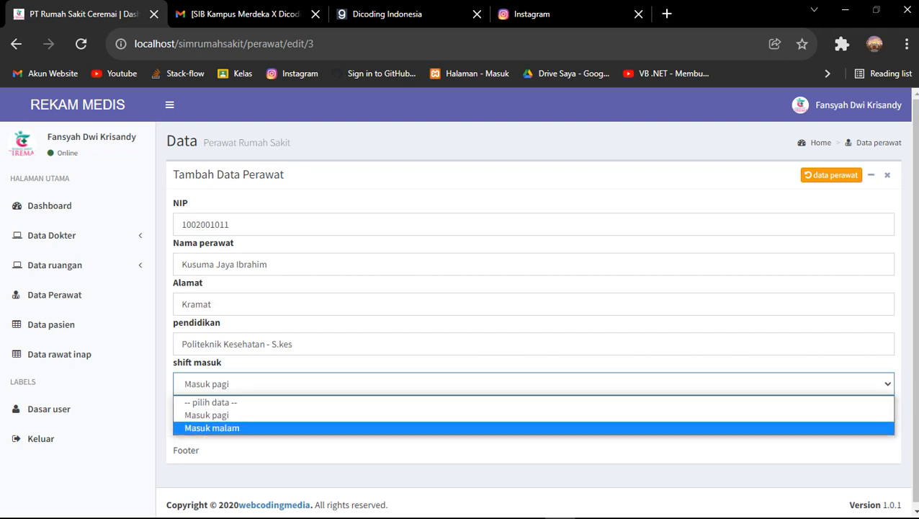
click(206, 415)
click(205, 418)
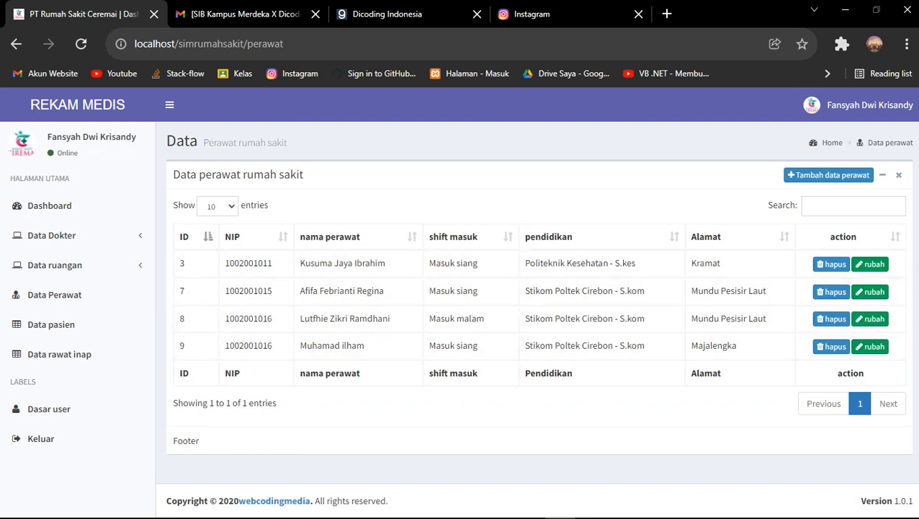
click(871, 264)
click(531, 383)
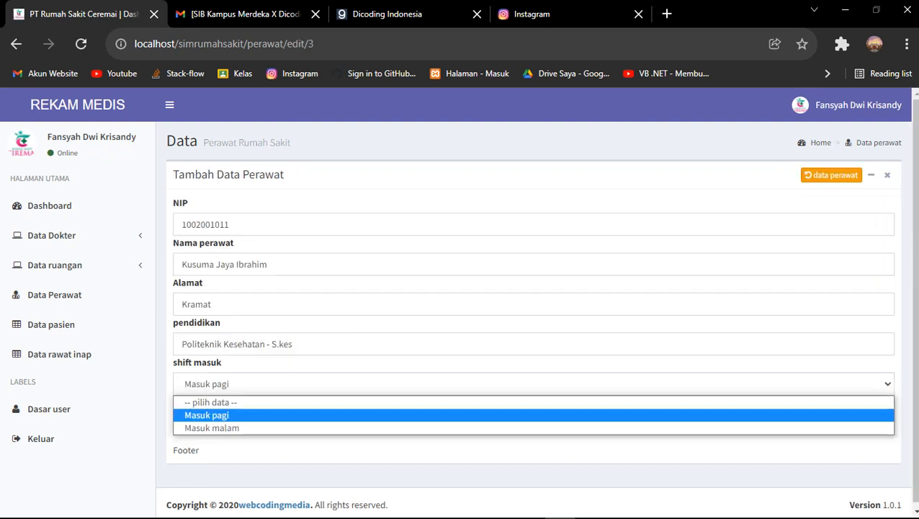
click(360, 427)
click(205, 419)
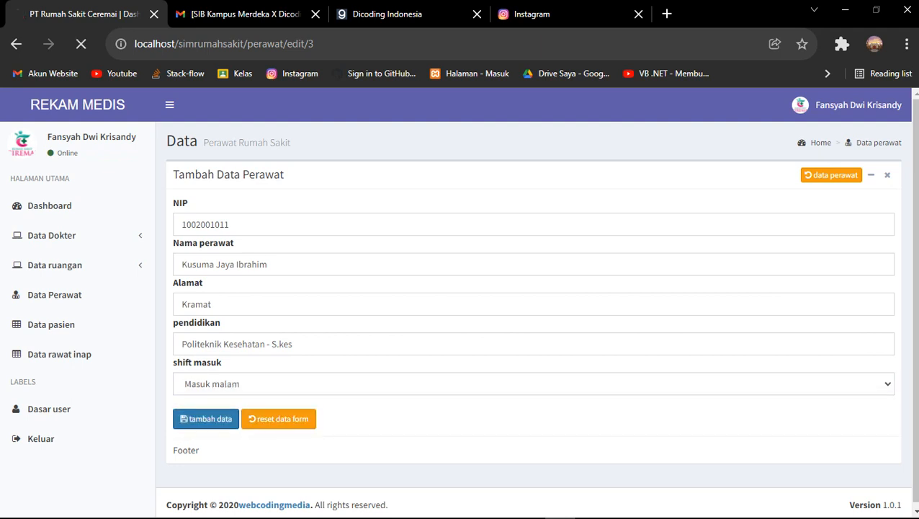
drag(429, 262, 547, 263)
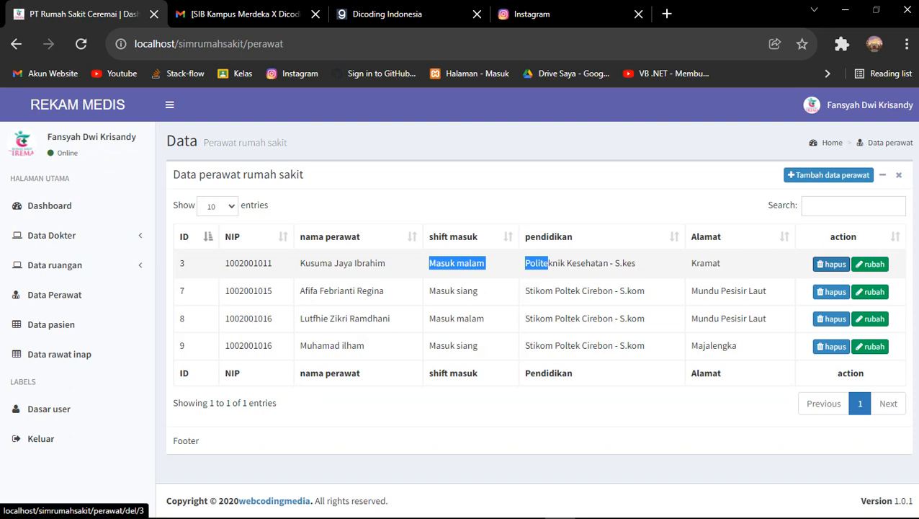
click(831, 347)
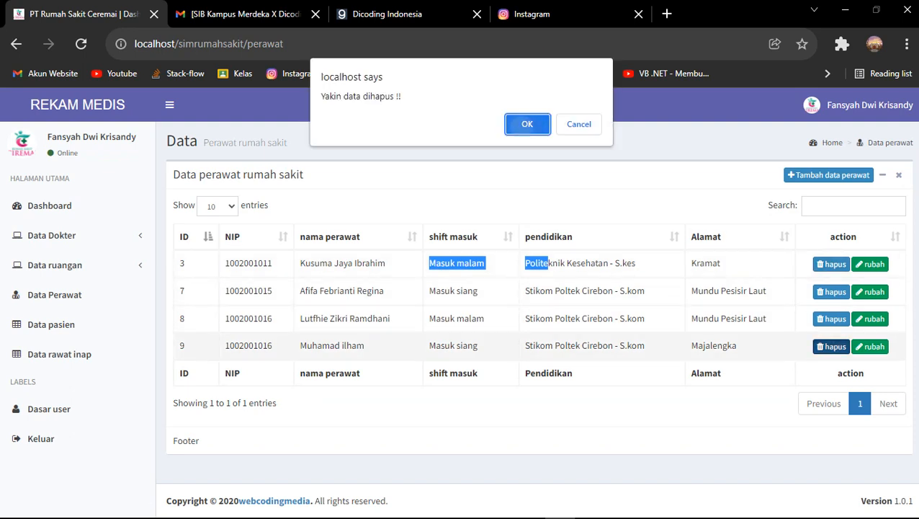
click(527, 123)
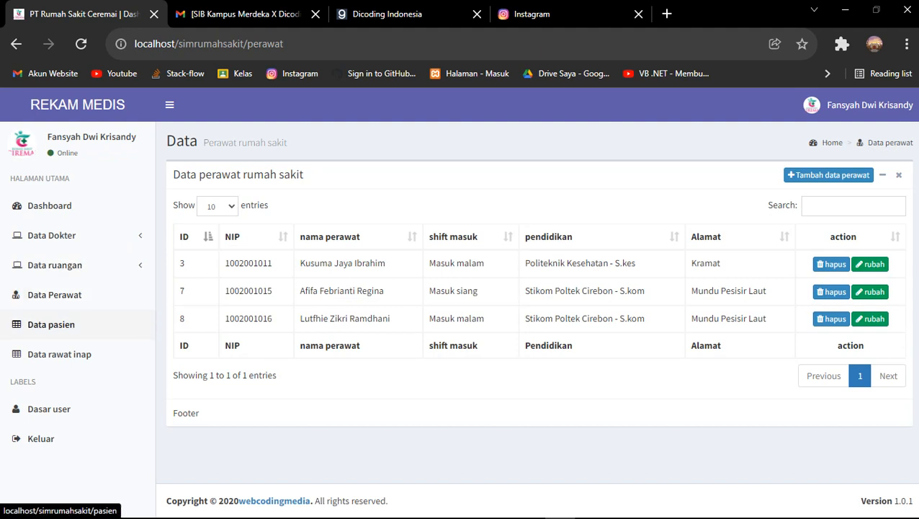
click(50, 324)
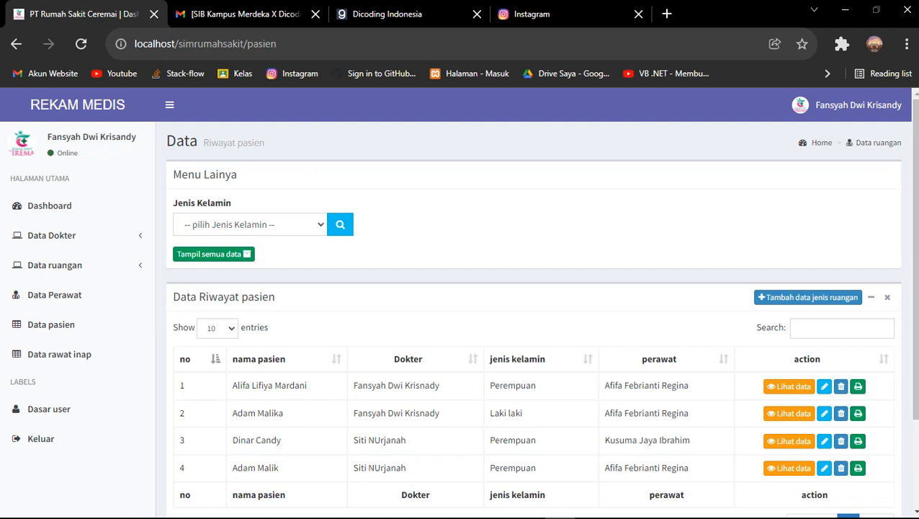
scroll(504, 274, down, 3)
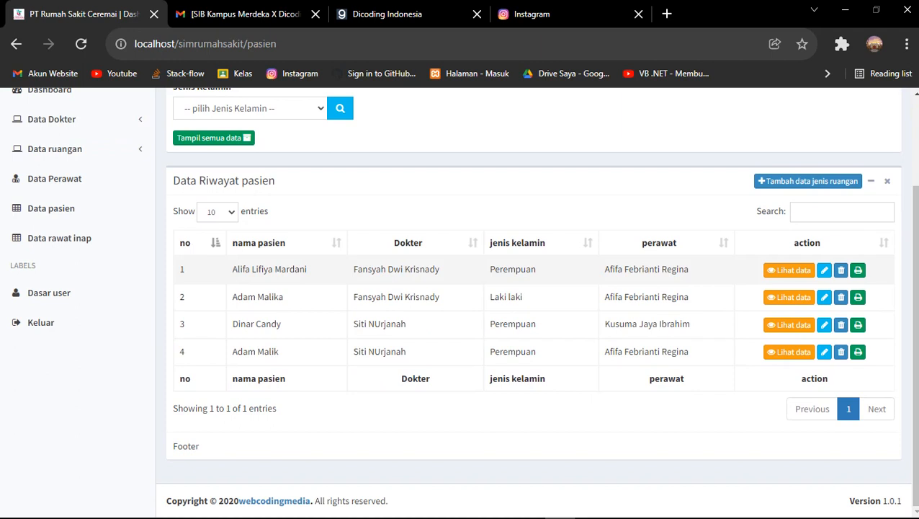
scroll(461, 303, up, 3)
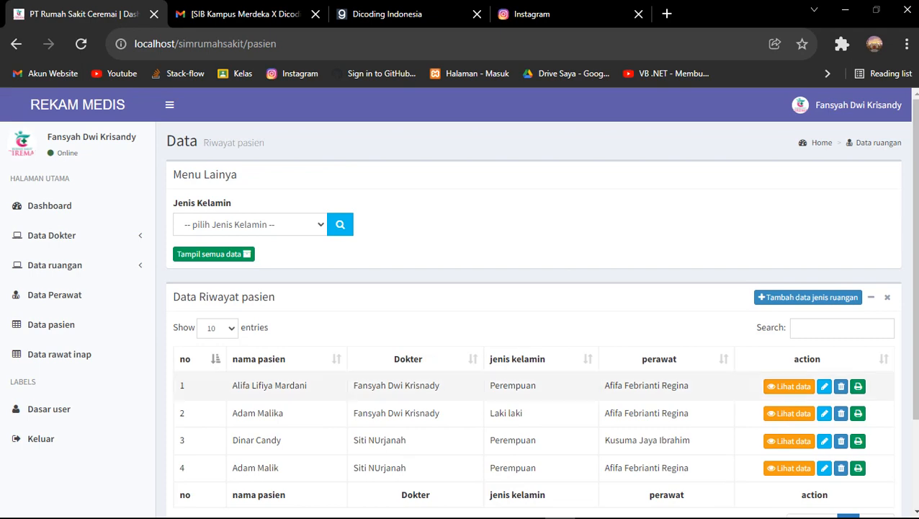
click(857, 386)
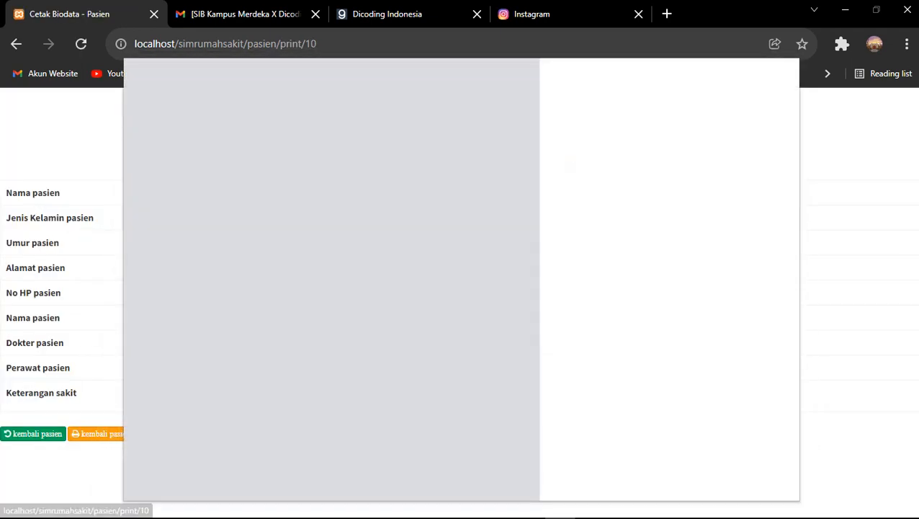
key(Escape)
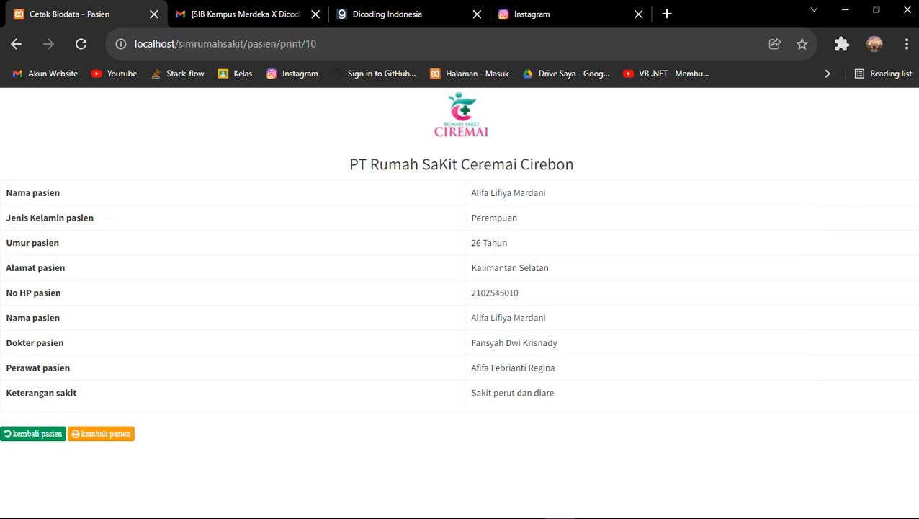
click(15, 44)
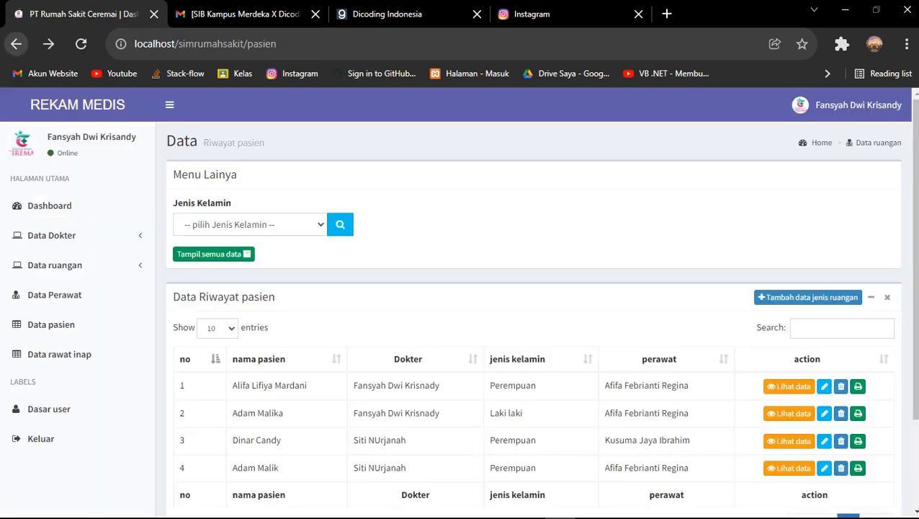
Try deleting patient rows 1 and 4; both attempts end in a database error
click(841, 387)
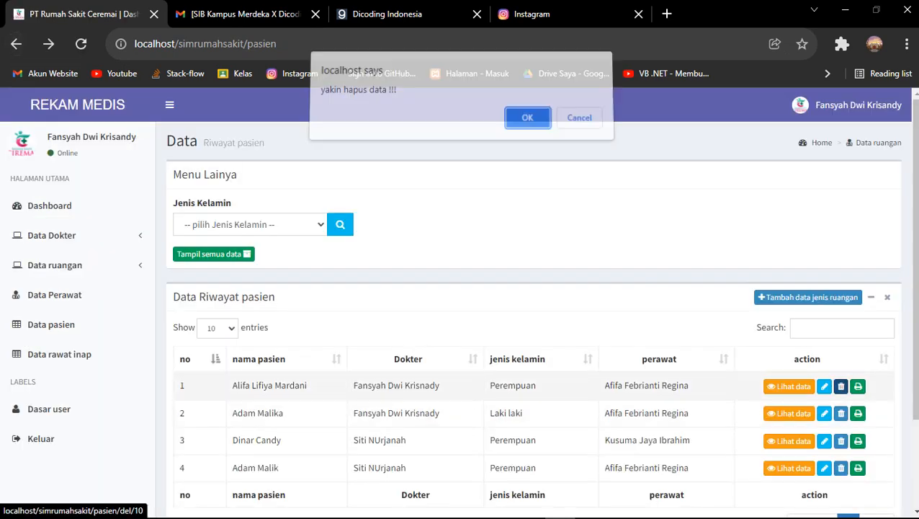
click(520, 124)
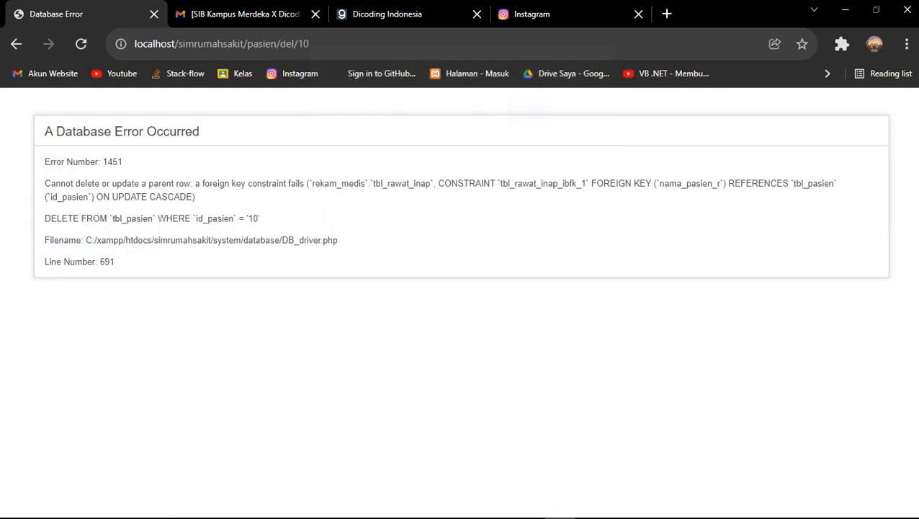
click(16, 44)
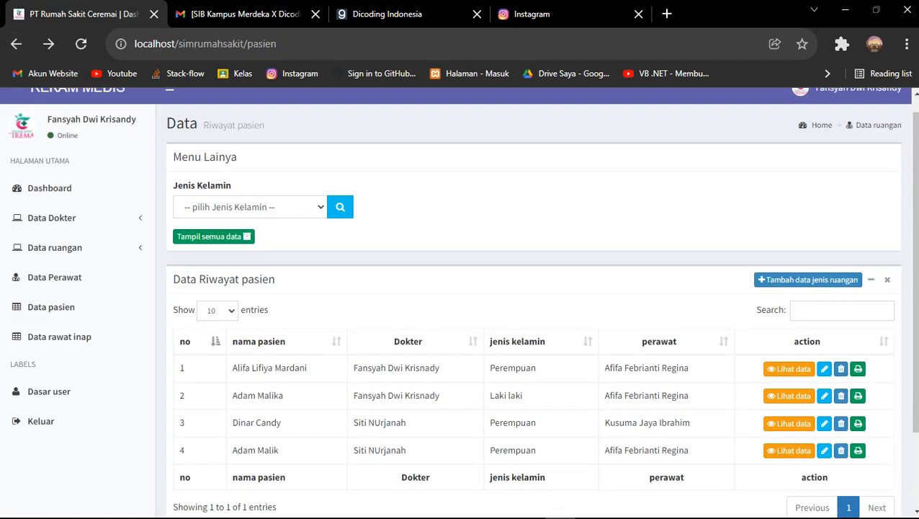
scroll(533, 324, down, 2)
click(841, 351)
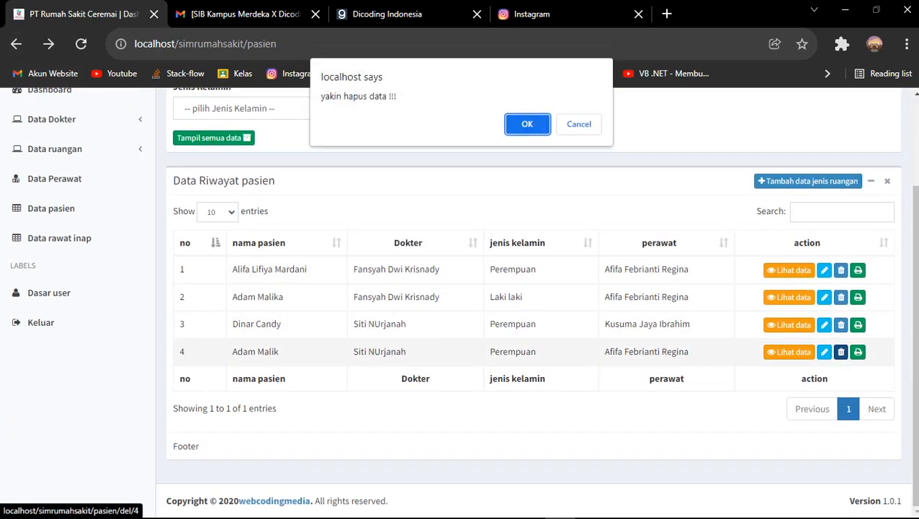
click(514, 123)
click(16, 44)
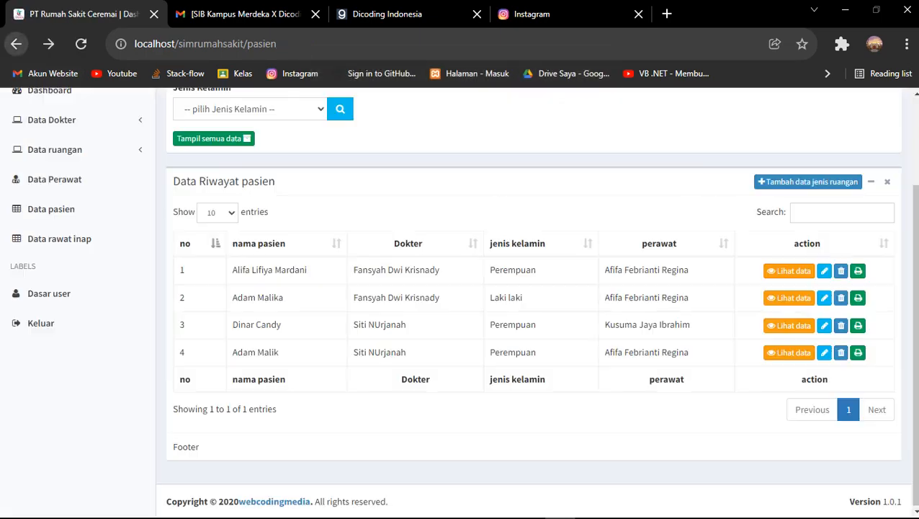
Browse the edit pages of the fourth patient and the first nurse
click(821, 351)
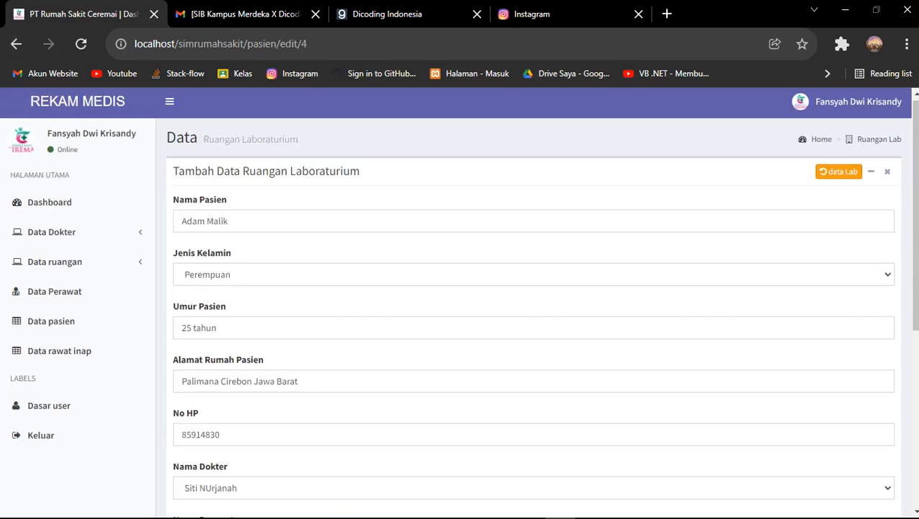
scroll(533, 302, down, 5)
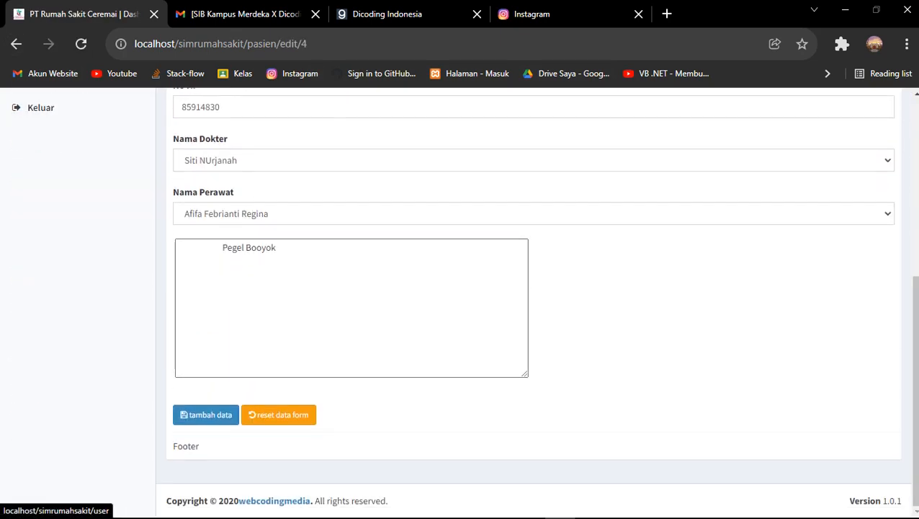
click(15, 44)
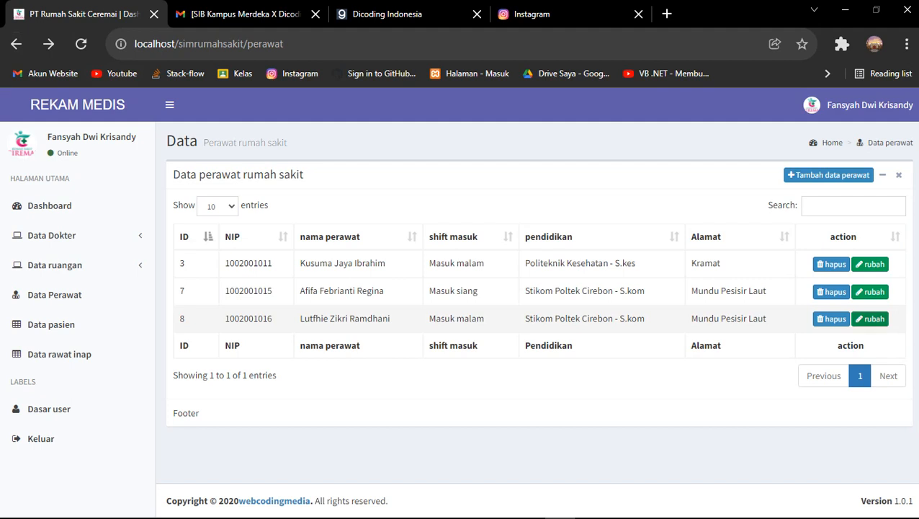
click(870, 264)
scroll(533, 303, down, 1)
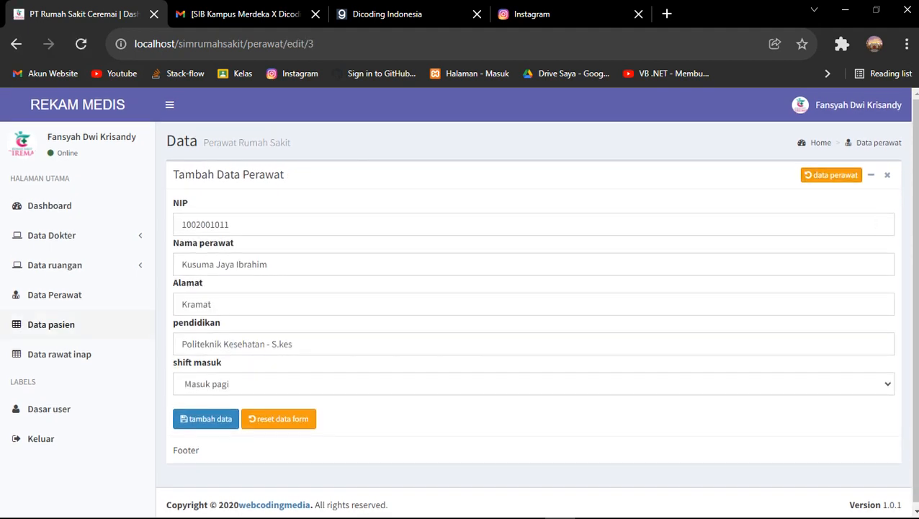
Visit Data rawat inap, view patient 1's details, then open the Tambah data form
click(59, 350)
click(50, 324)
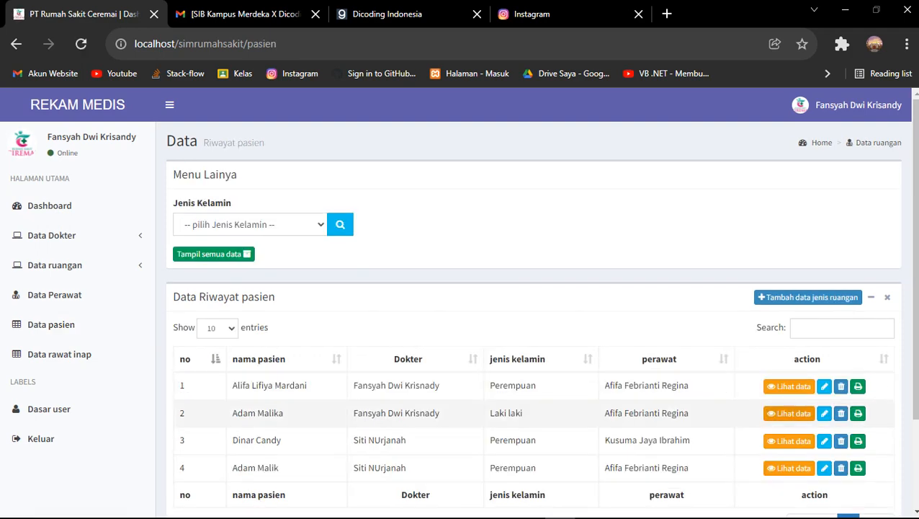
click(789, 386)
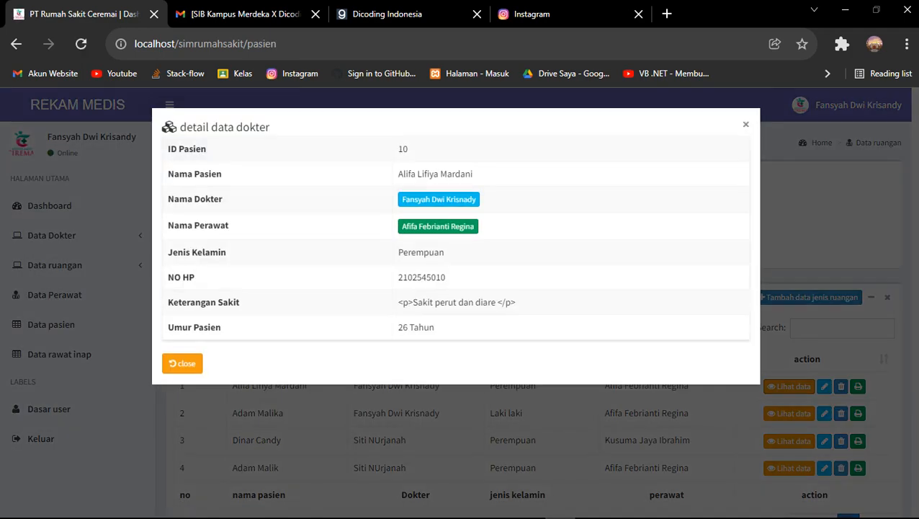
click(182, 363)
click(810, 355)
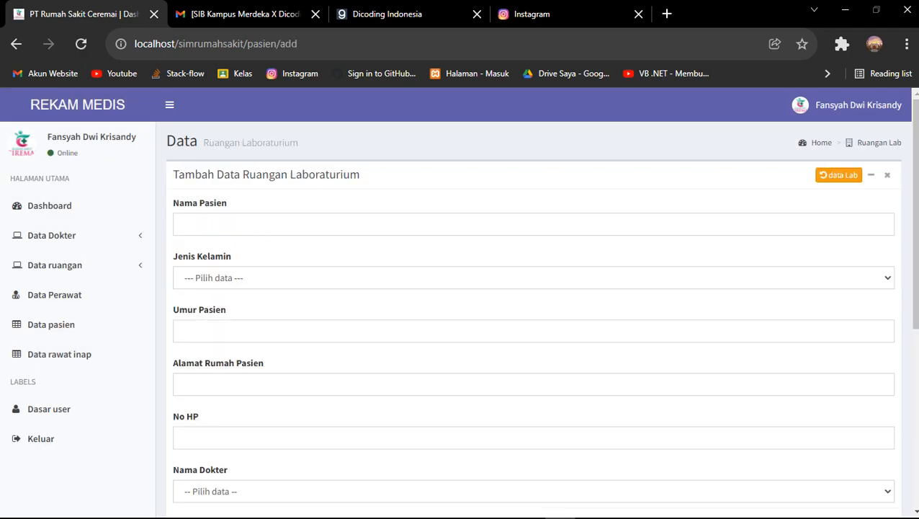
Fill in the patient name, gender Perempuan, age 26 Tahun and a suggested address
scroll(533, 288, down, 2)
scroll(458, 302, up, 3)
key(Down)
key(Down)
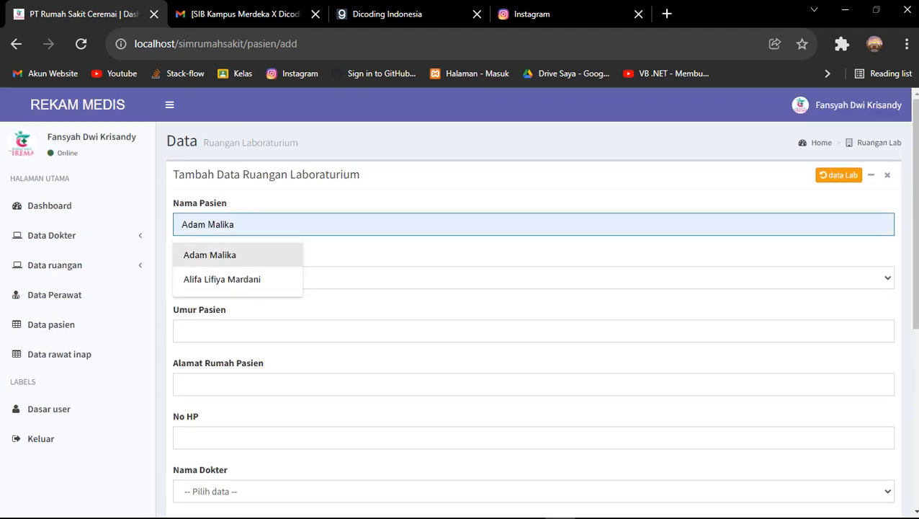
key(Return)
key(Tab)
key(space)
key(Down)
key(Down)
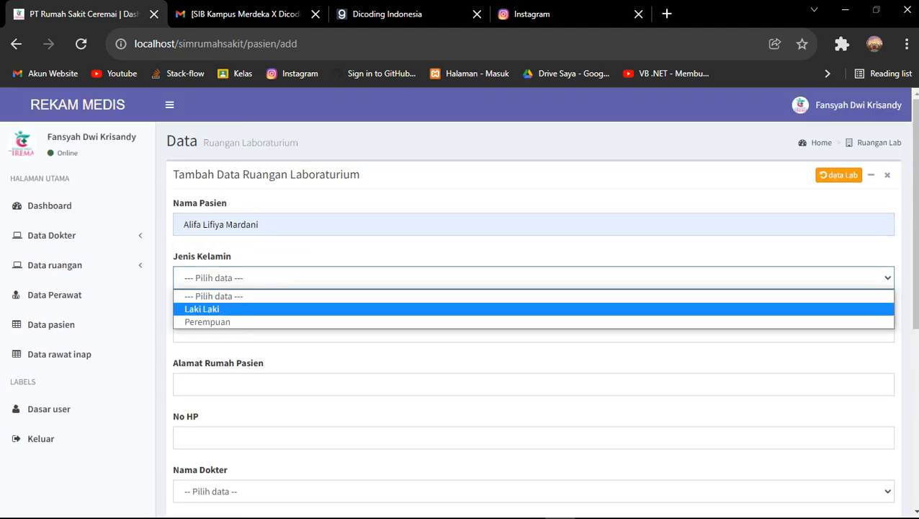
key(Return)
key(Tab)
key(Down)
key(Down)
key(Return)
key(Tab)
key(Down)
key(Down)
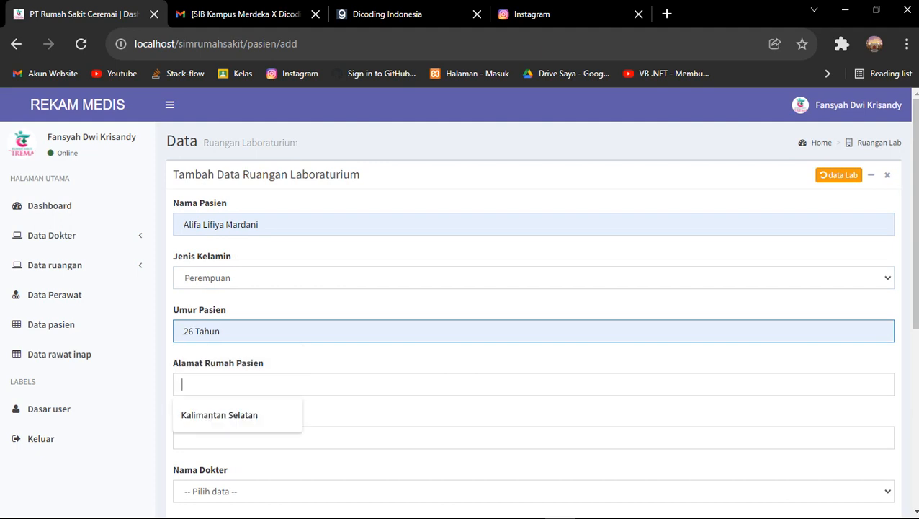
key(Return)
Enter the patient's phone number, choose the third doctor and the first listed nurse
scroll(533, 303, down, 2)
key(Tab)
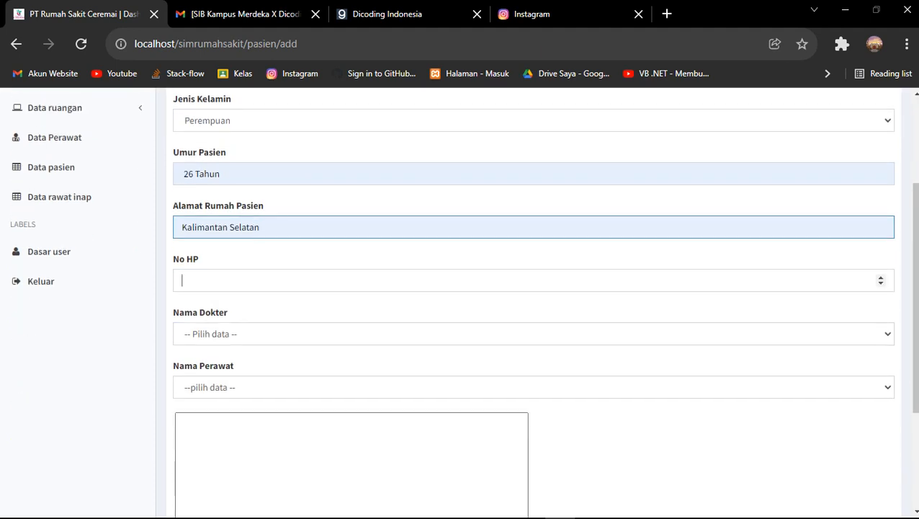
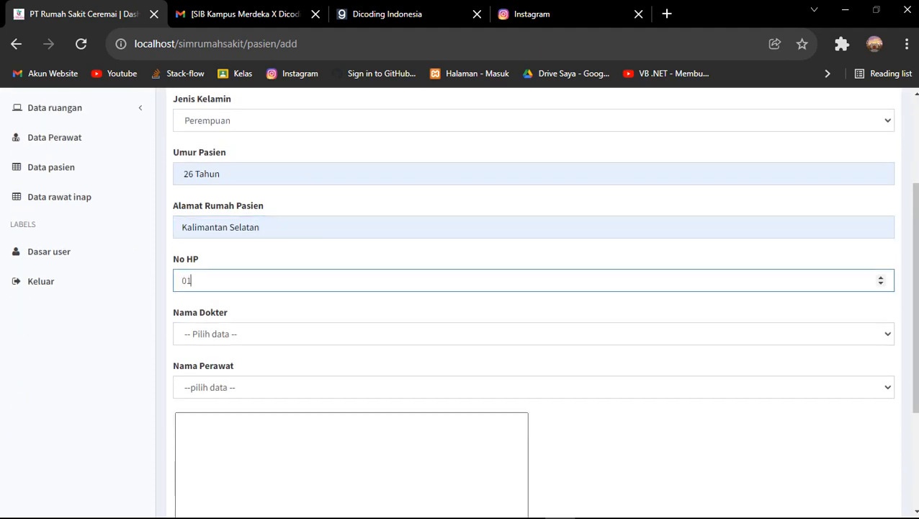
click(533, 334)
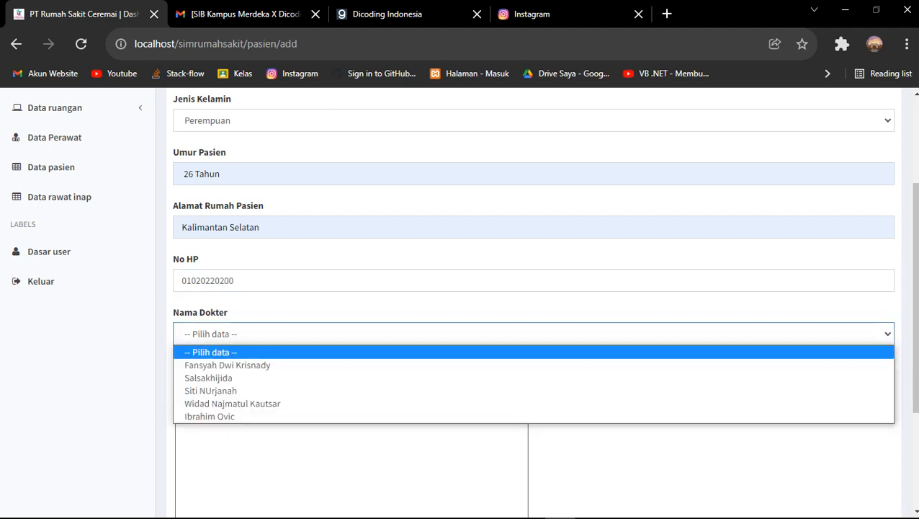
key(Down)
key(Down)
key(Down)
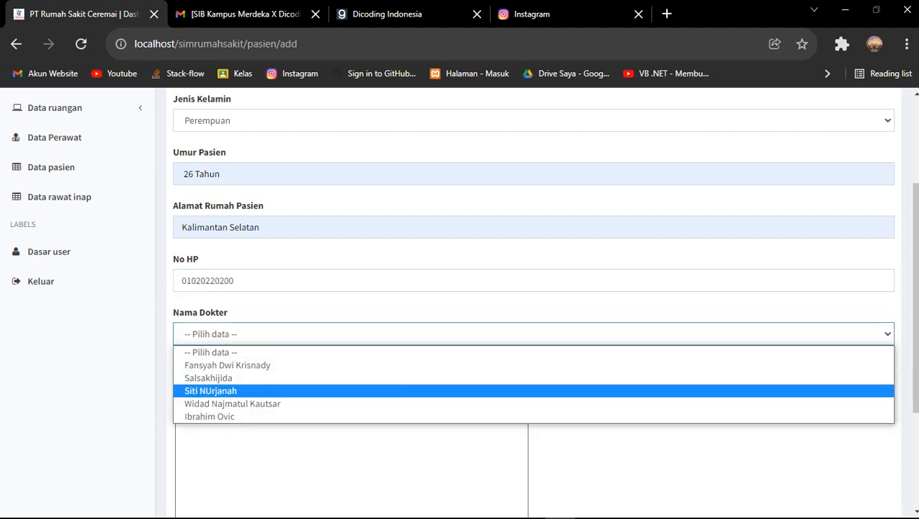
key(Return)
scroll(533, 288, down, 2)
scroll(533, 289, down, 1)
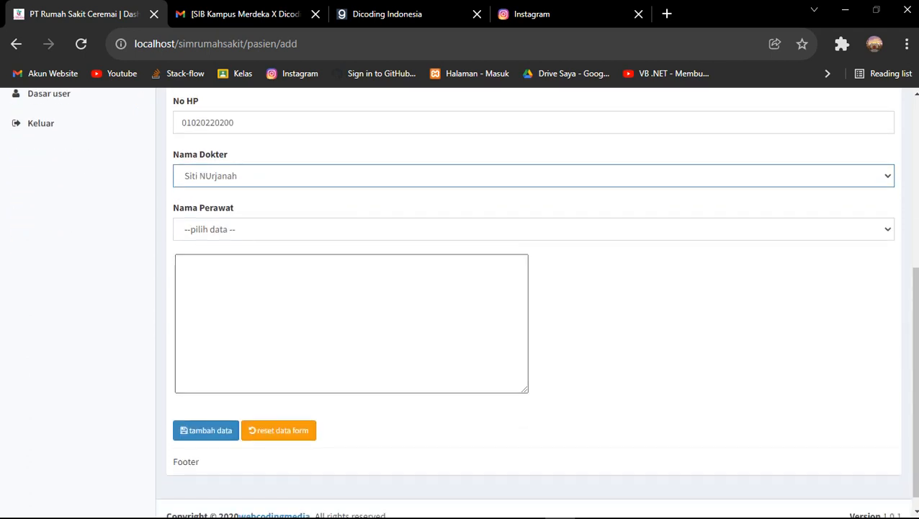
key(Return)
key(alt+Down)
key(Down)
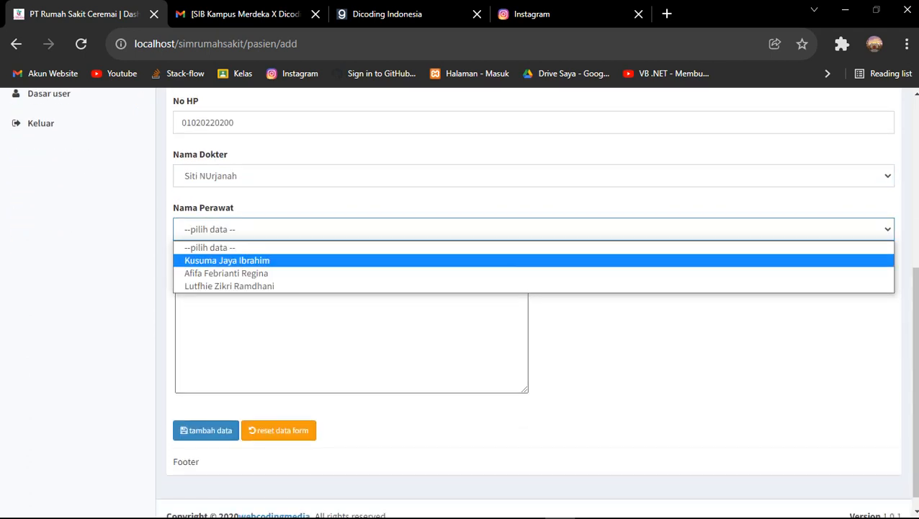
key(Return)
Type 'jkbgkjbvgjk' as the illness description and save the new patient
key(Tab)
key(ctrl+a)
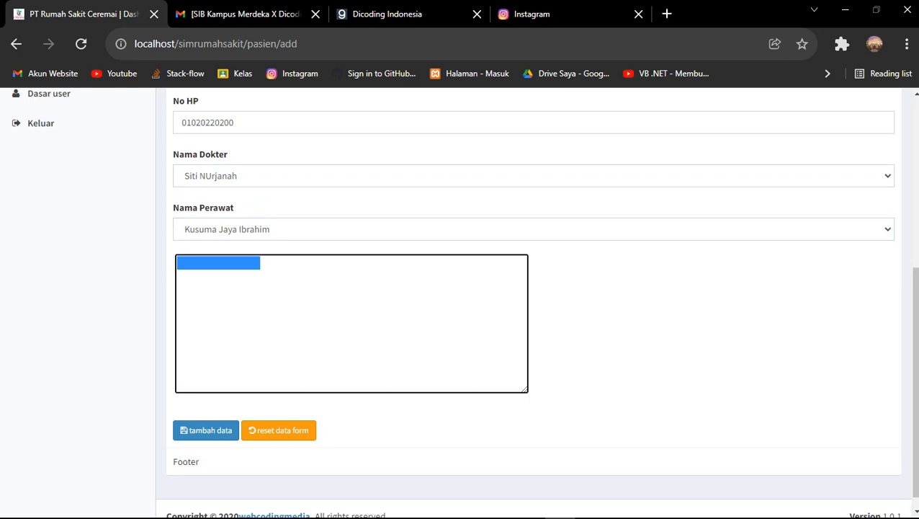
key(Right)
text(jkbgkjbvgjk)
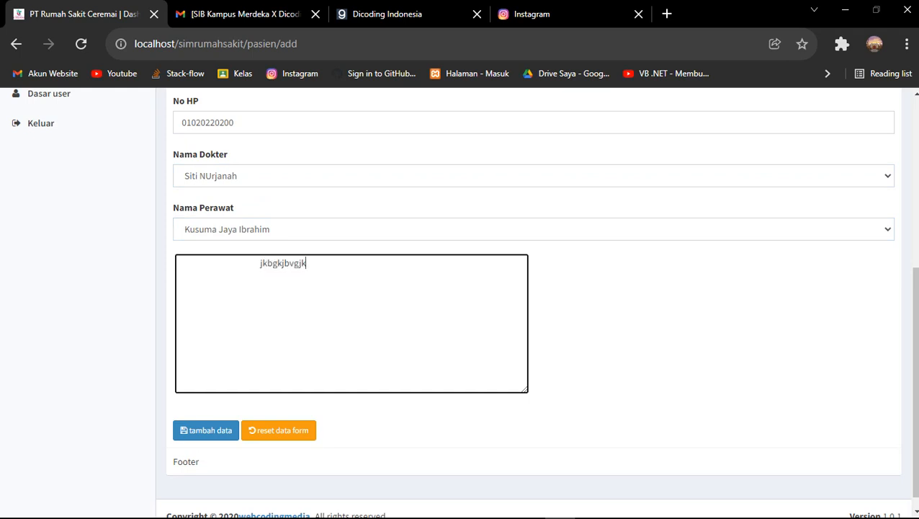
click(206, 430)
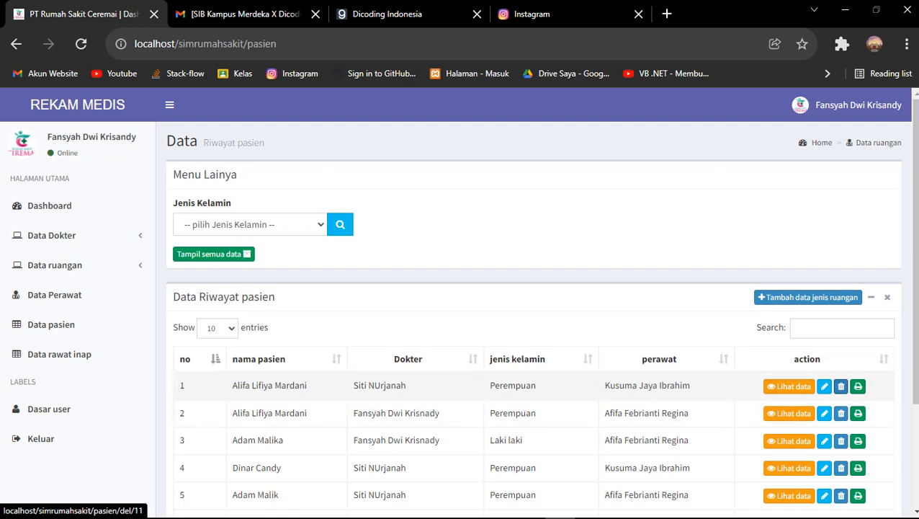
Delete row 1 of the Data Riwayat pasien table and confirm the deletion
scroll(458, 302, down, 3)
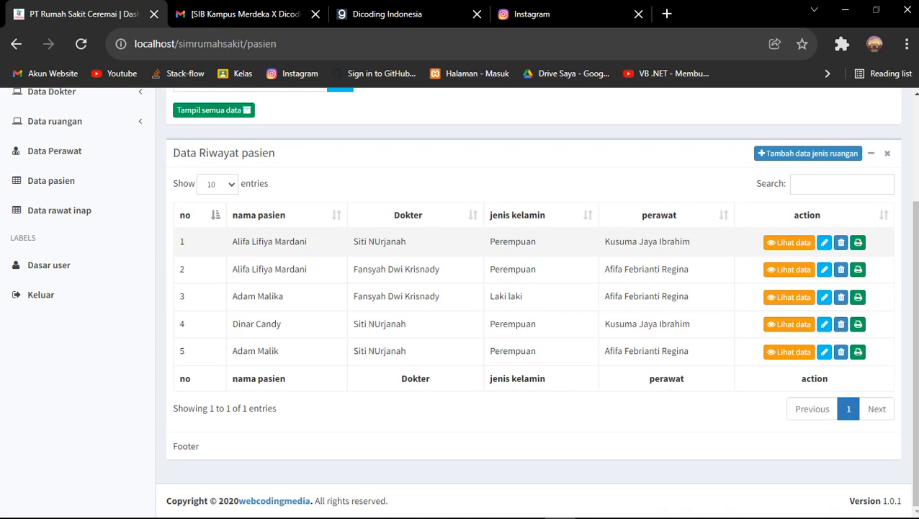
click(841, 242)
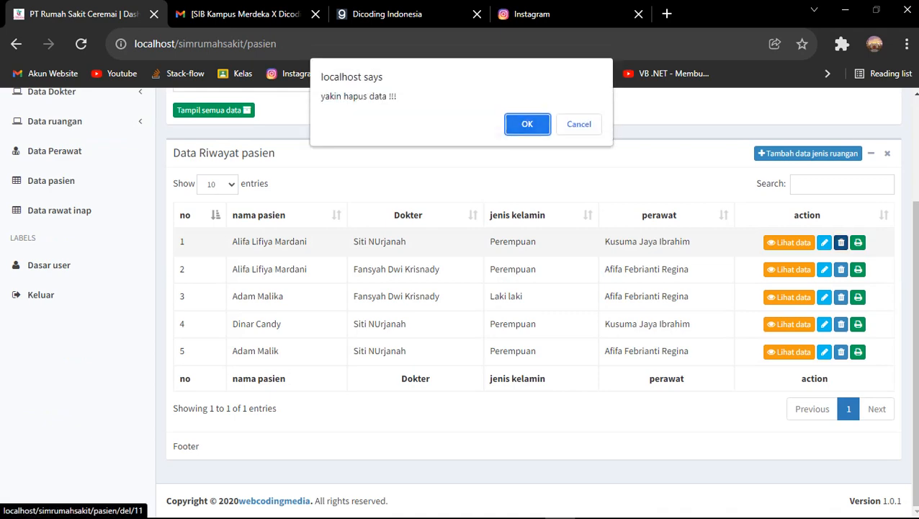
key(Return)
scroll(841, 278, down, 3)
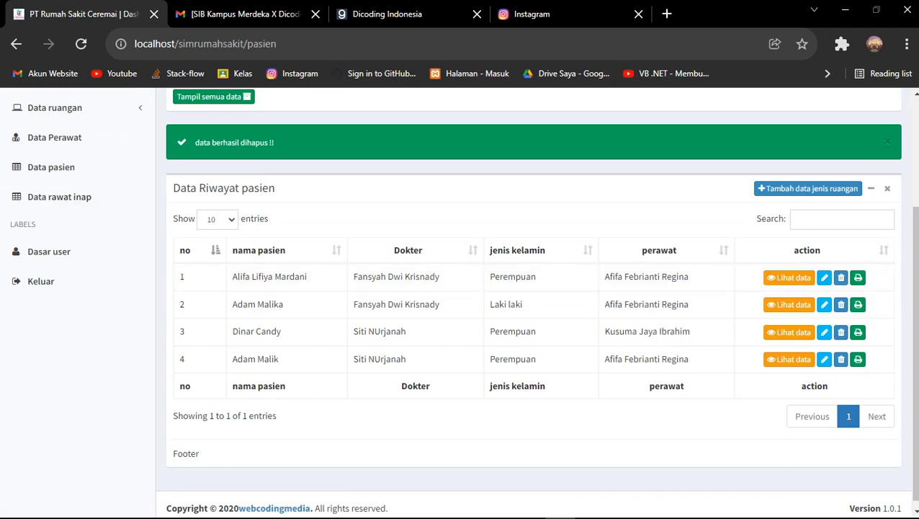
scroll(459, 300, up, 3)
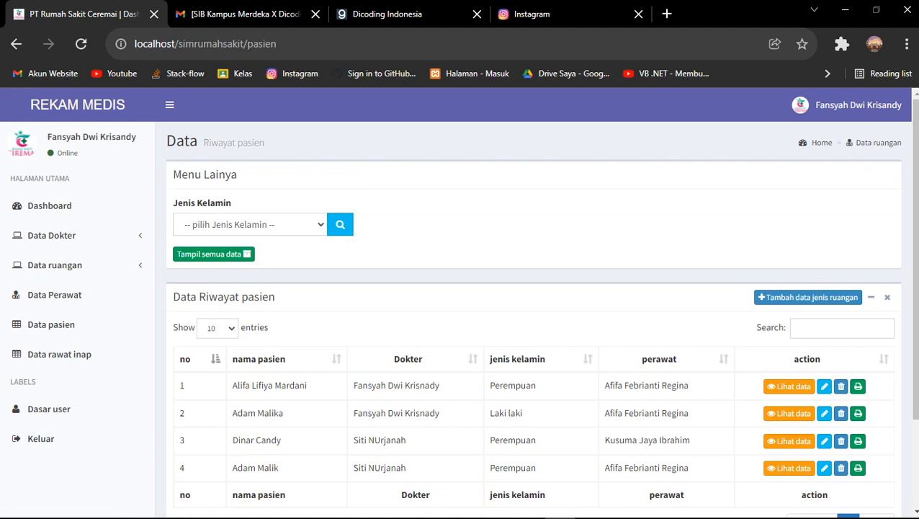
Filter the patient list to Jenis Kelamin Laki Laki, leaving a single patient
click(249, 224)
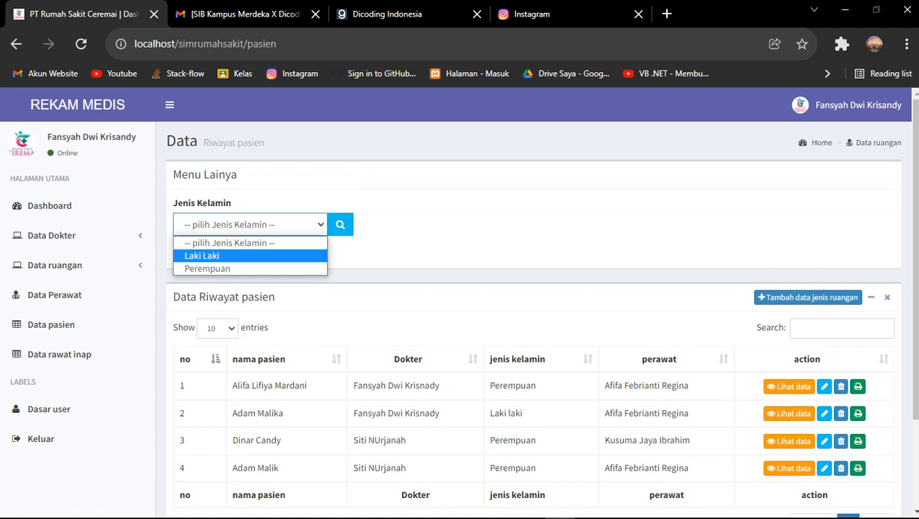
key(Return)
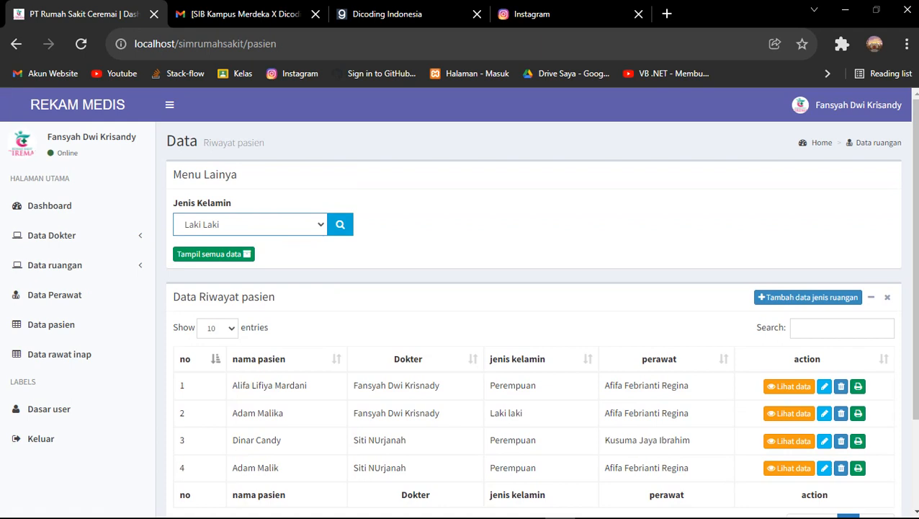
click(340, 224)
scroll(247, 350, down, 1)
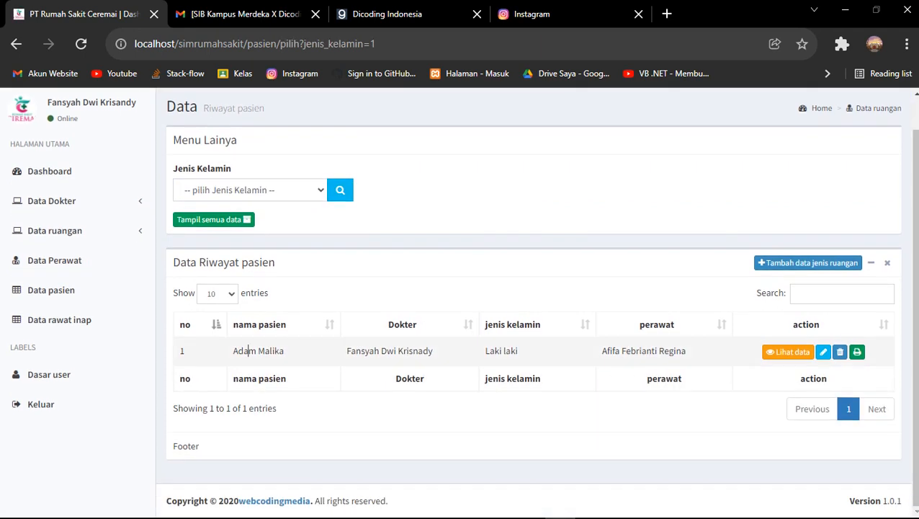
drag(247, 350, 687, 350)
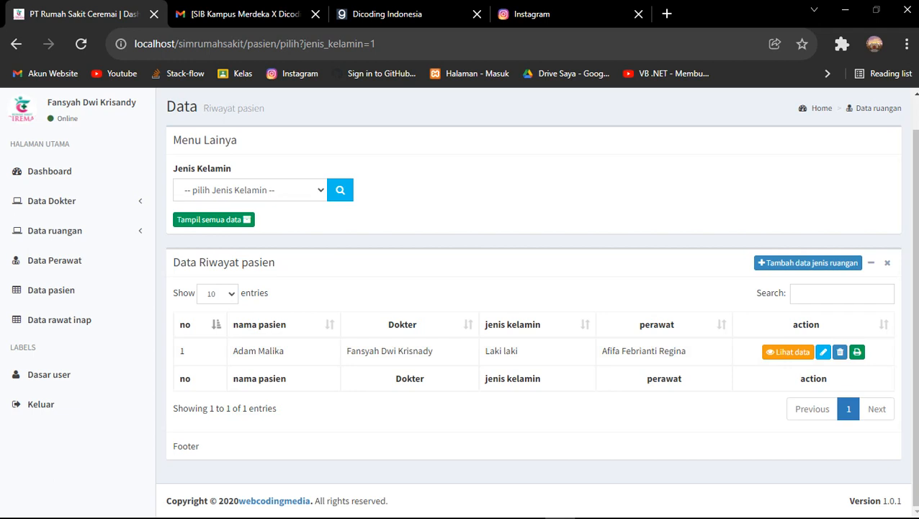
Change the gender filter to Perempuan and run the search, showing three patients
click(249, 190)
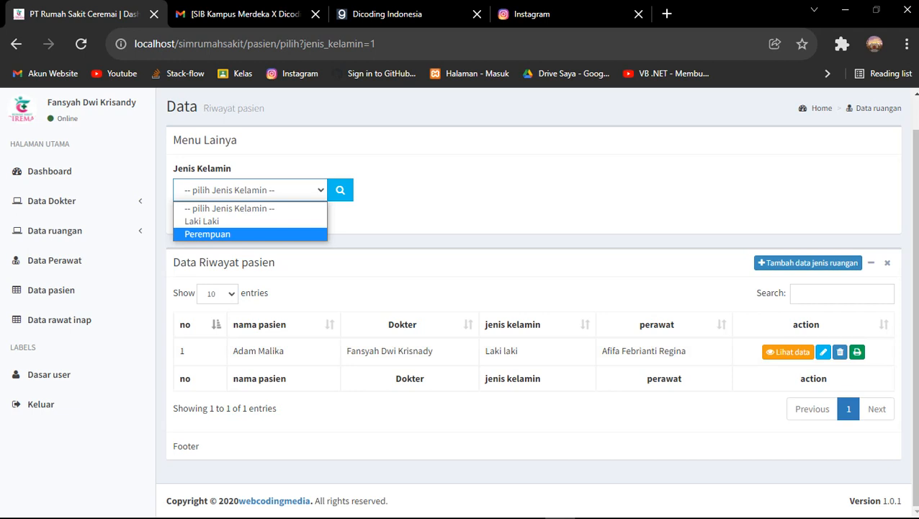
key(Return)
key(alt+Down)
key(Return)
key(Tab)
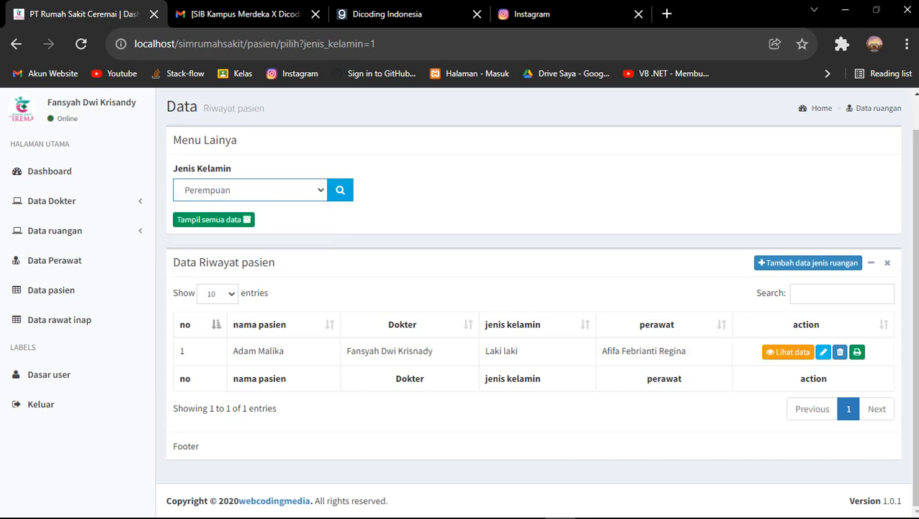
key(Return)
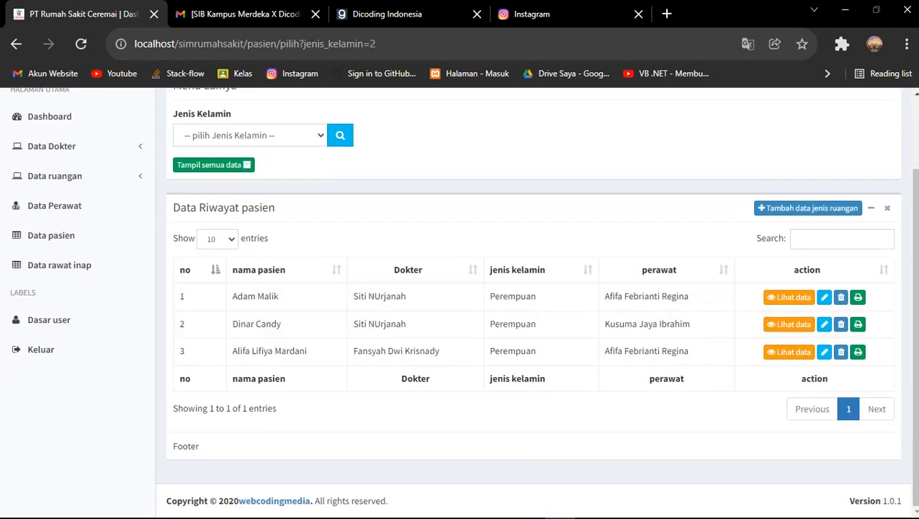
scroll(461, 302, up, 3)
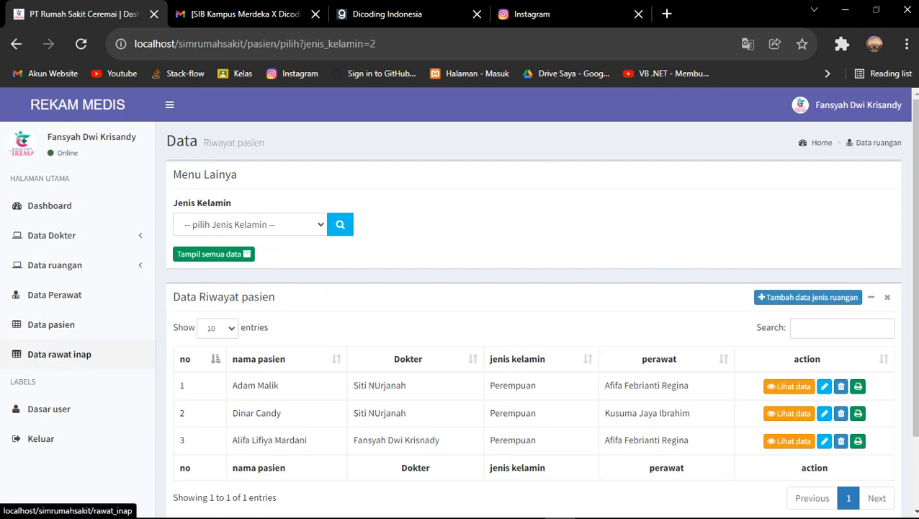
Open Data rawat inap and view the first stay's details: Diare & Mual, VIP Melati
click(59, 353)
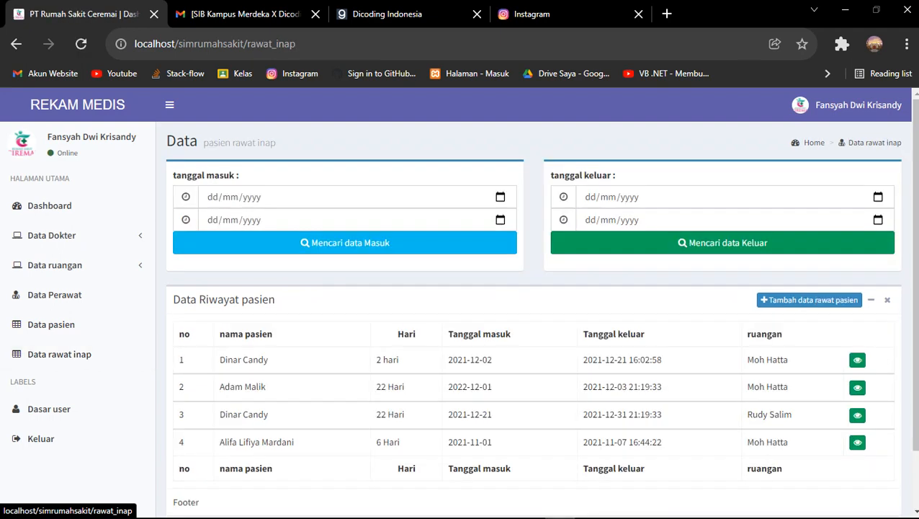
scroll(461, 291, down, 1)
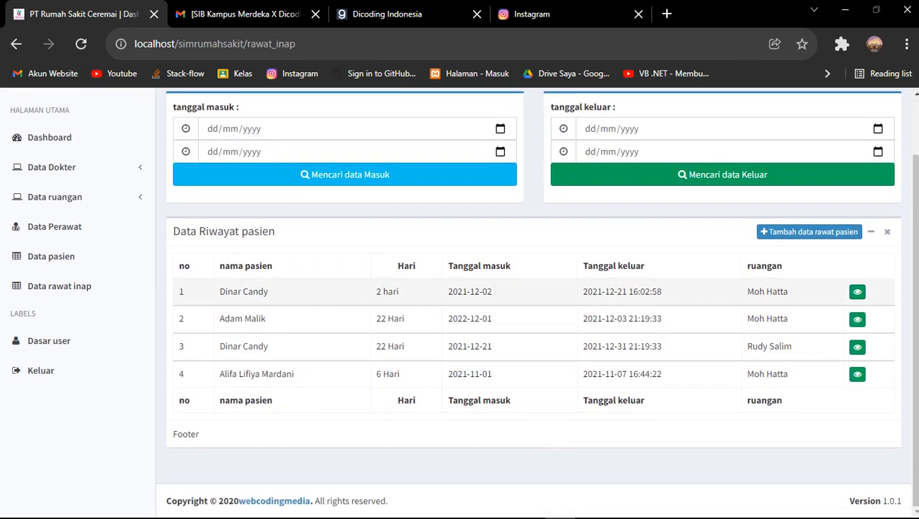
scroll(461, 291, up, 1)
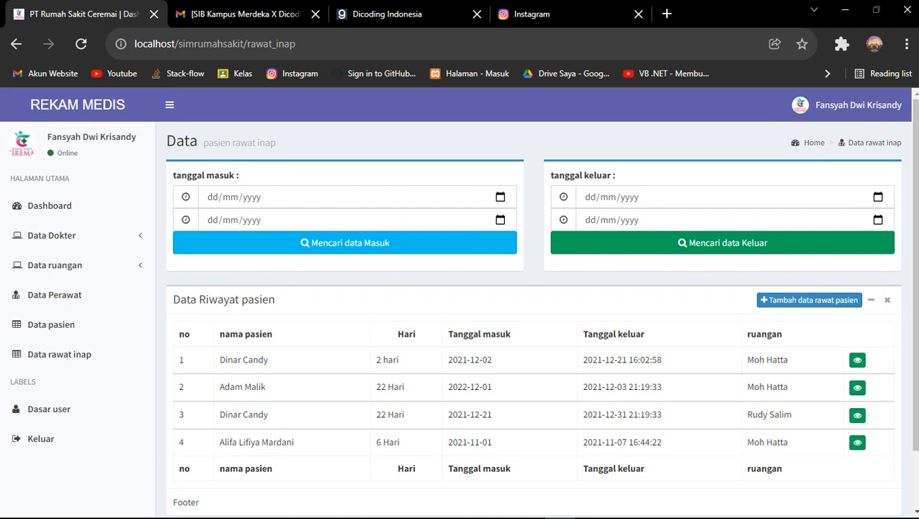
click(809, 299)
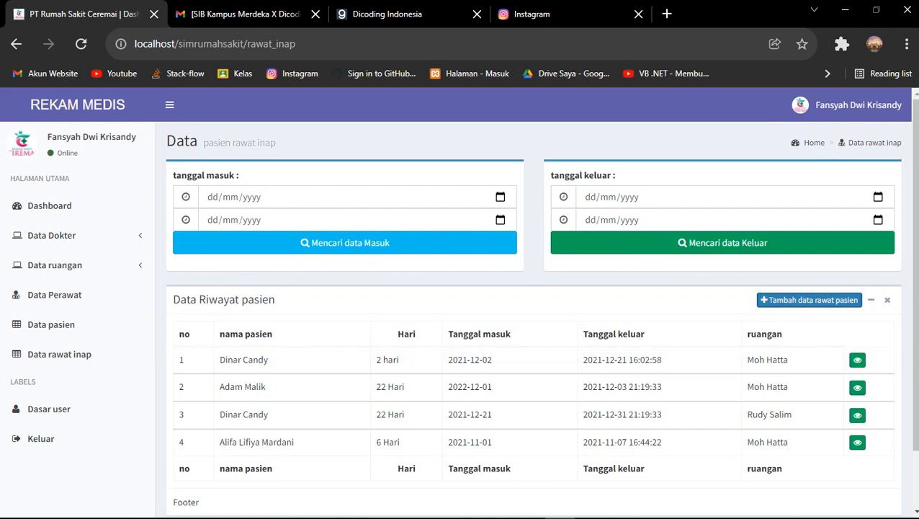
click(809, 300)
scroll(533, 360, down, 2)
click(854, 291)
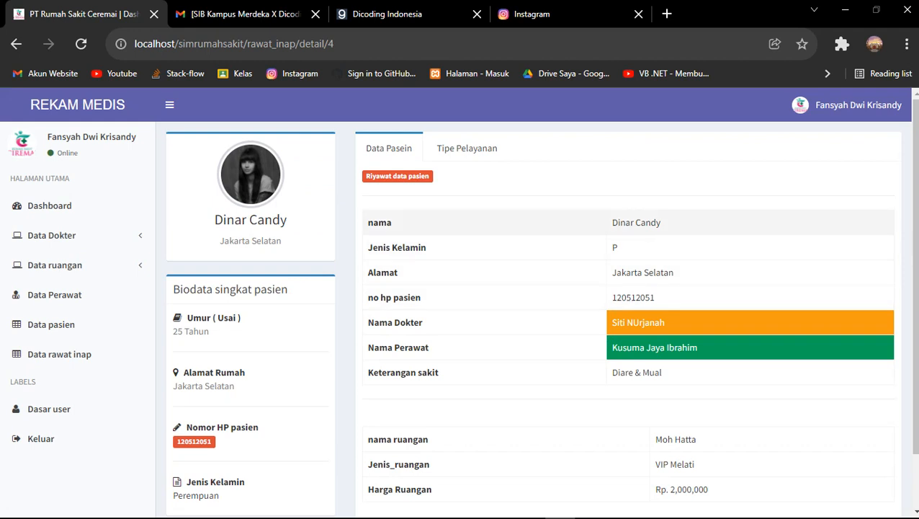
scroll(533, 302, down, 2)
scroll(533, 303, up, 2)
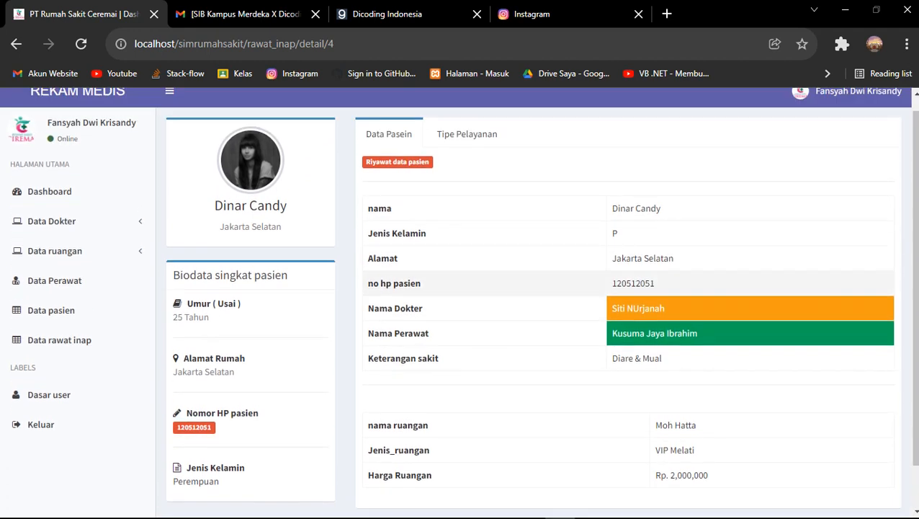
scroll(533, 245, down, 1)
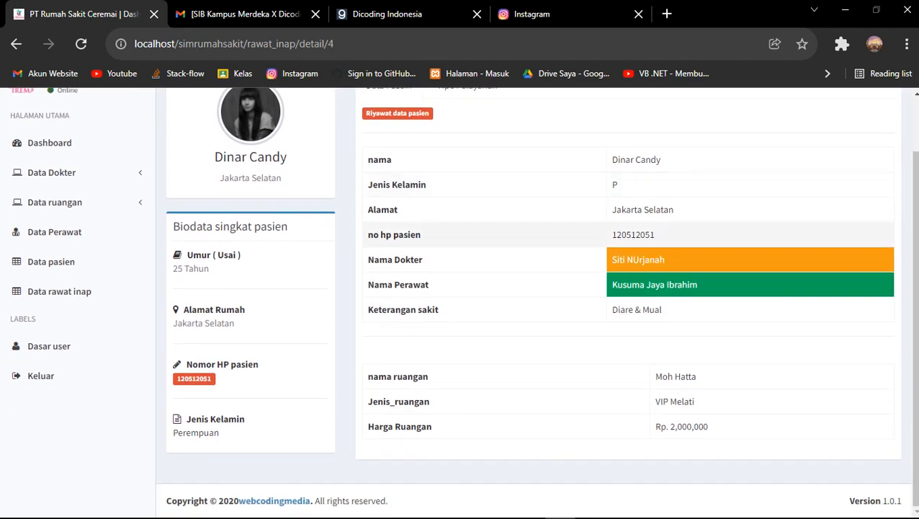
scroll(533, 245, up, 1)
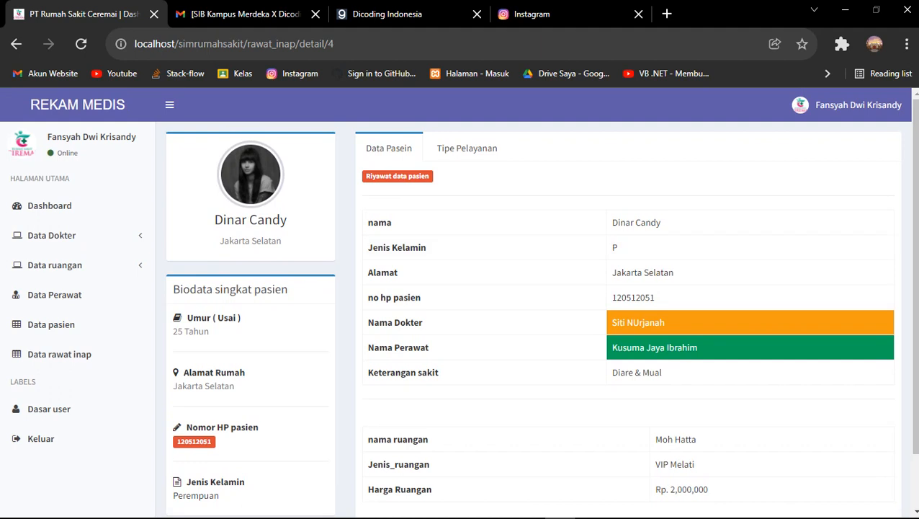
click(467, 148)
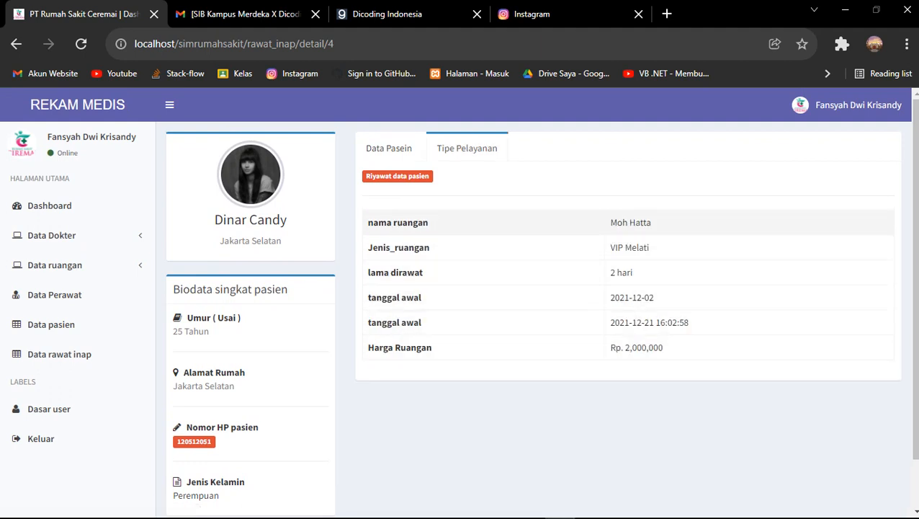
drag(402, 222, 429, 222)
click(430, 222)
drag(610, 223, 649, 247)
click(654, 223)
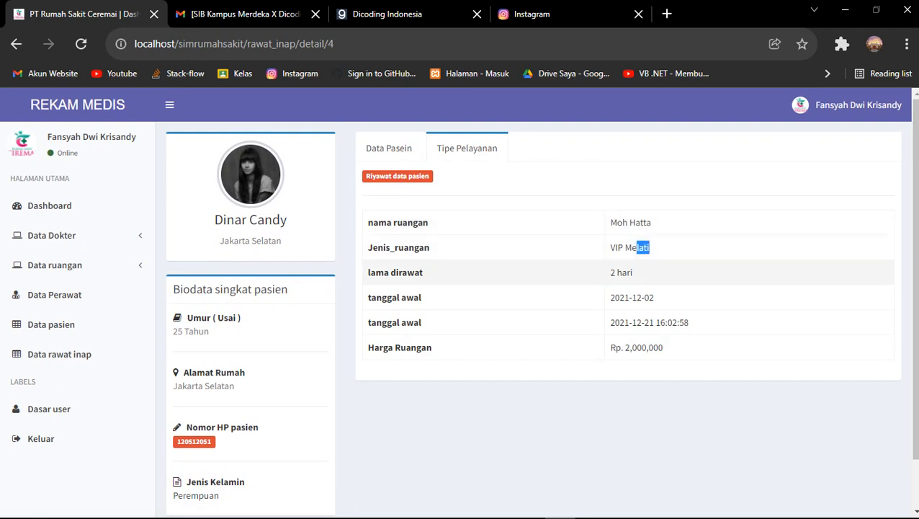
drag(610, 272, 633, 273)
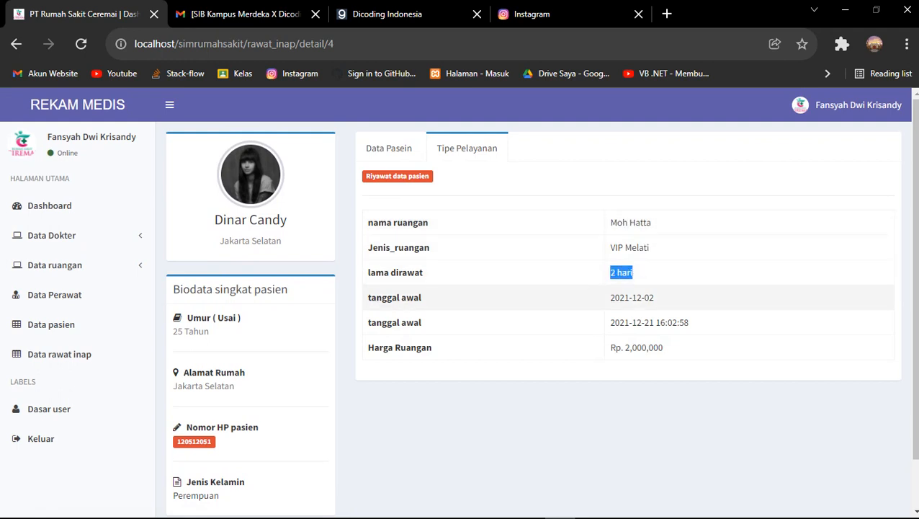
click(423, 297)
drag(654, 297, 621, 296)
click(620, 296)
triple_click(639, 297)
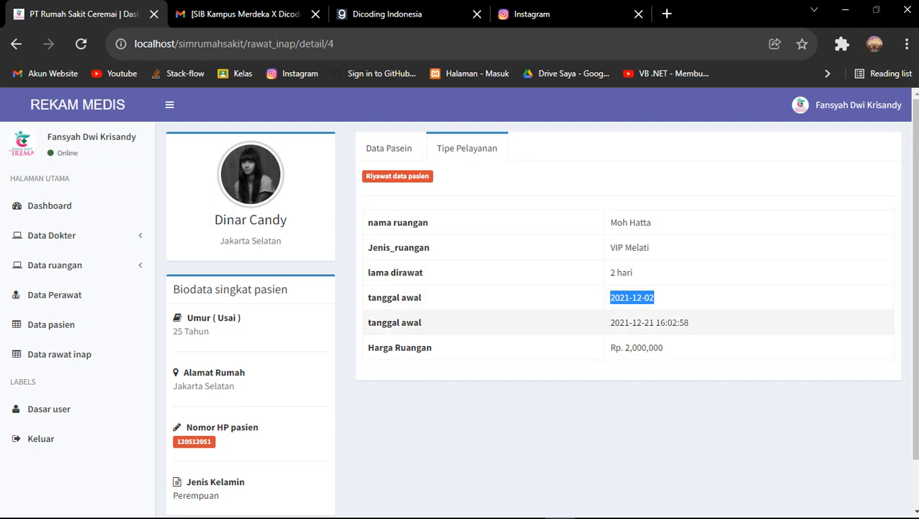
scroll(533, 317, down, 1)
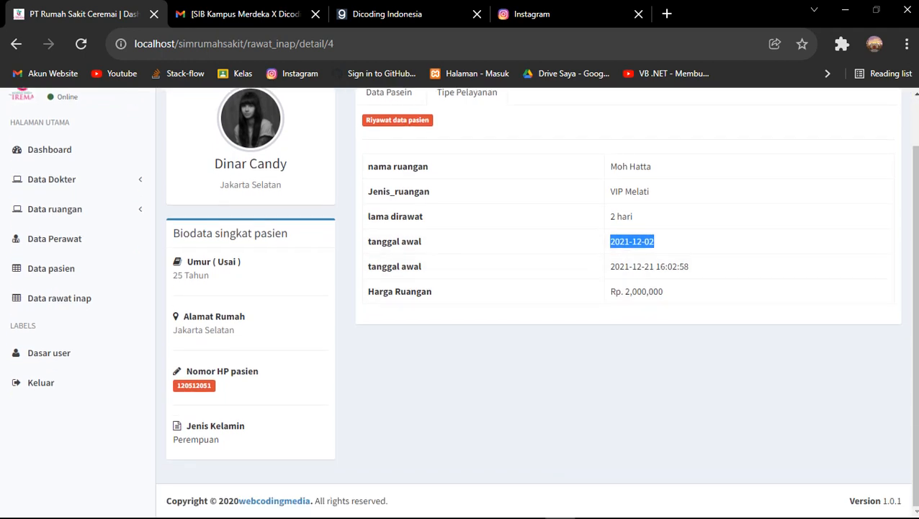
scroll(533, 317, up, 1)
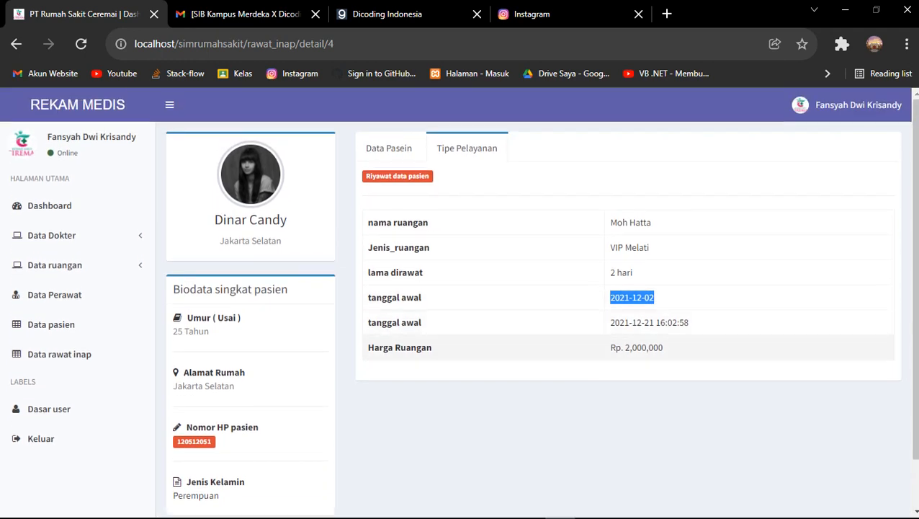
drag(634, 347, 661, 347)
click(389, 147)
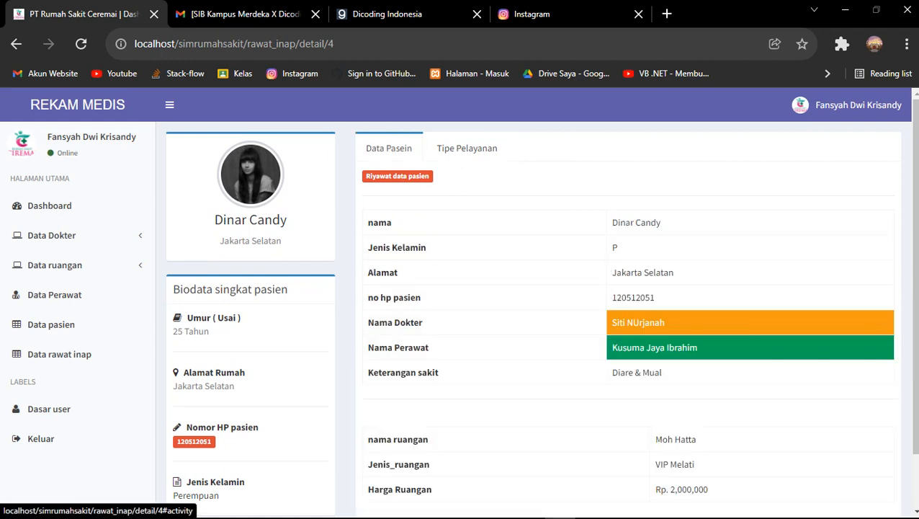
scroll(533, 288, down, 1)
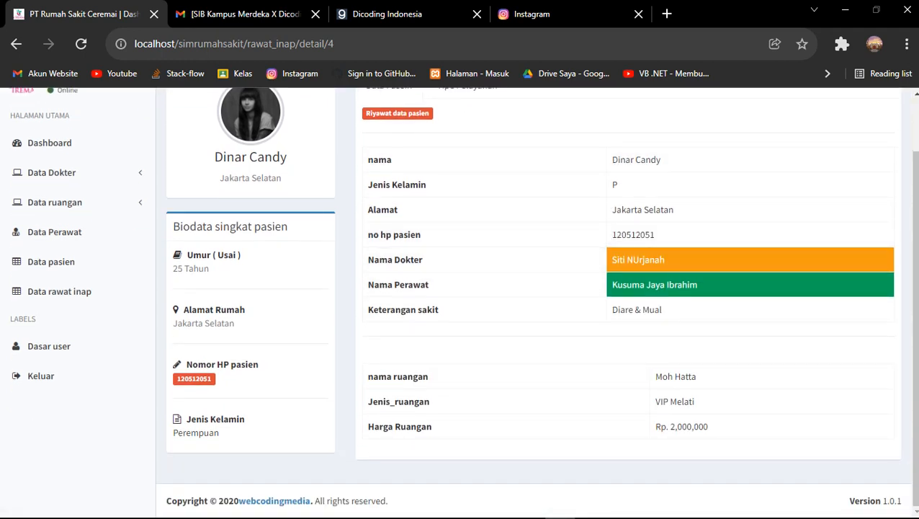
scroll(533, 288, up, 1)
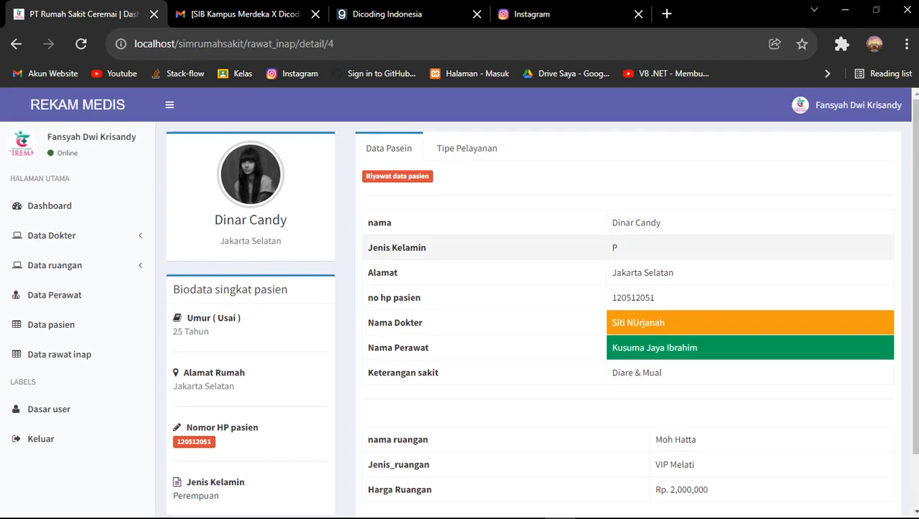
click(16, 43)
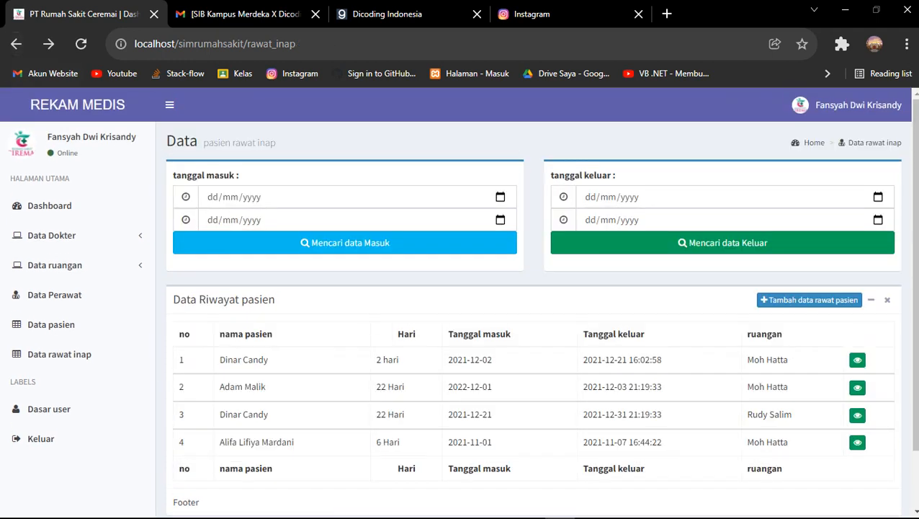
Search admissions from 01/12/2021 to 08/12/2021 using the tanggal masuk date pickers
click(213, 197)
key(alt+Down)
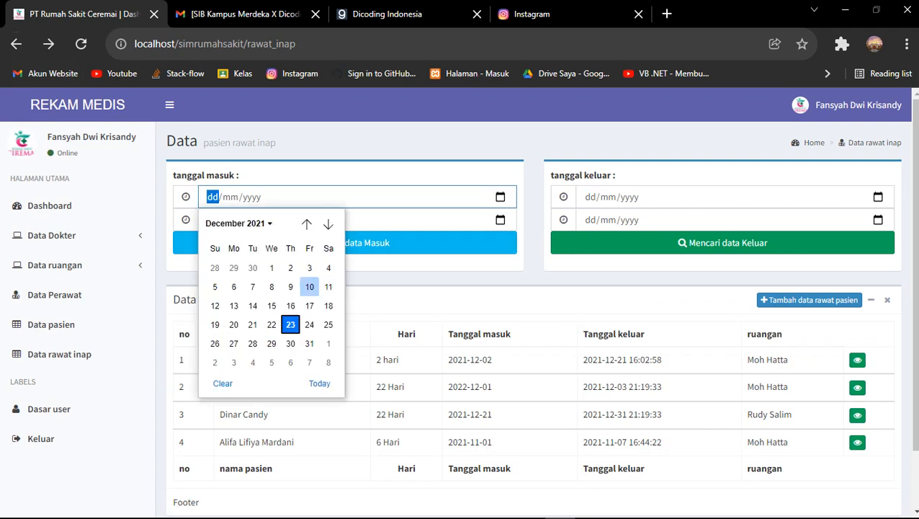
click(271, 267)
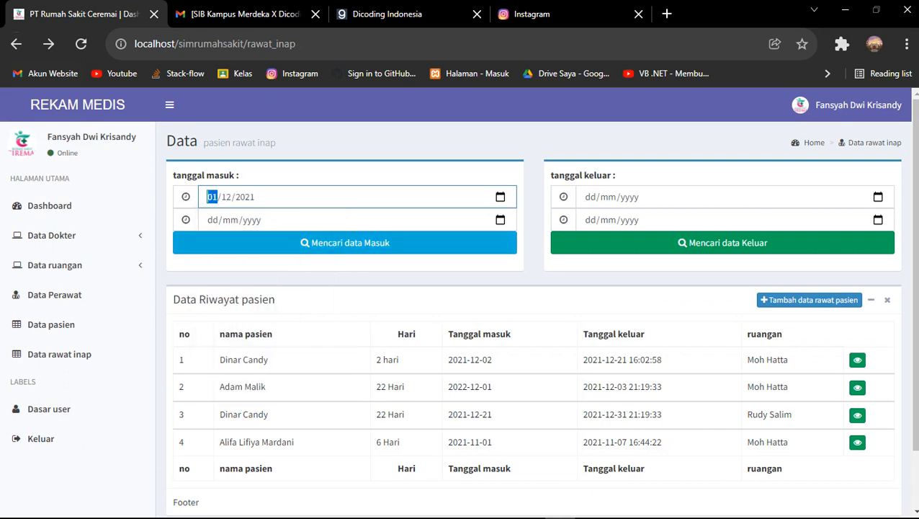
key(alt+Down)
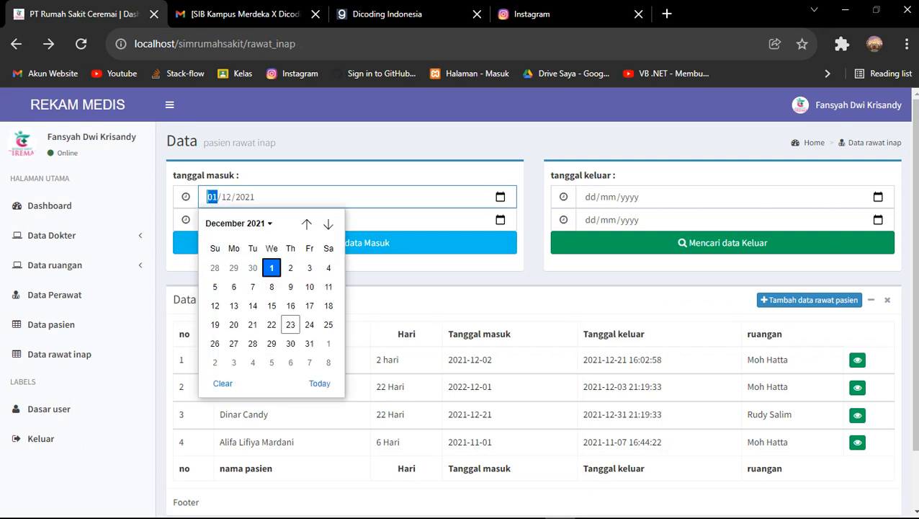
key(Tab)
key(alt+Down)
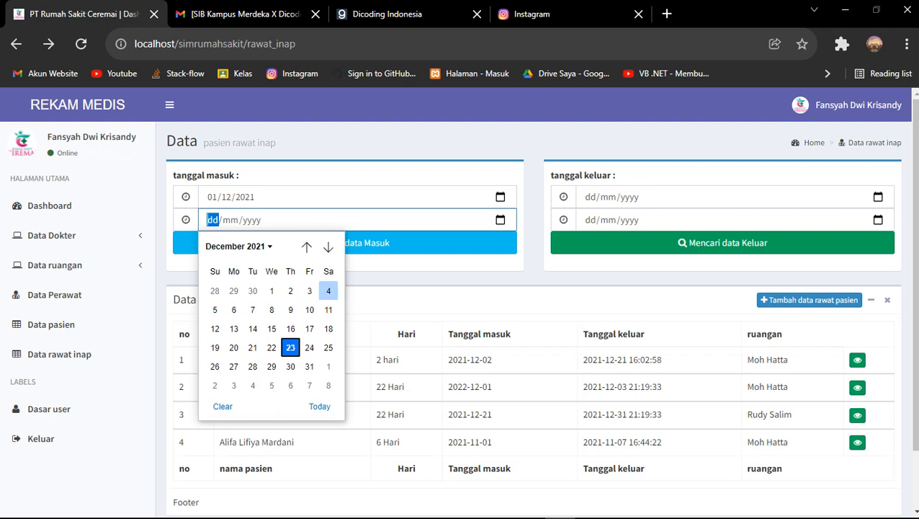
key(Left)
key(Return)
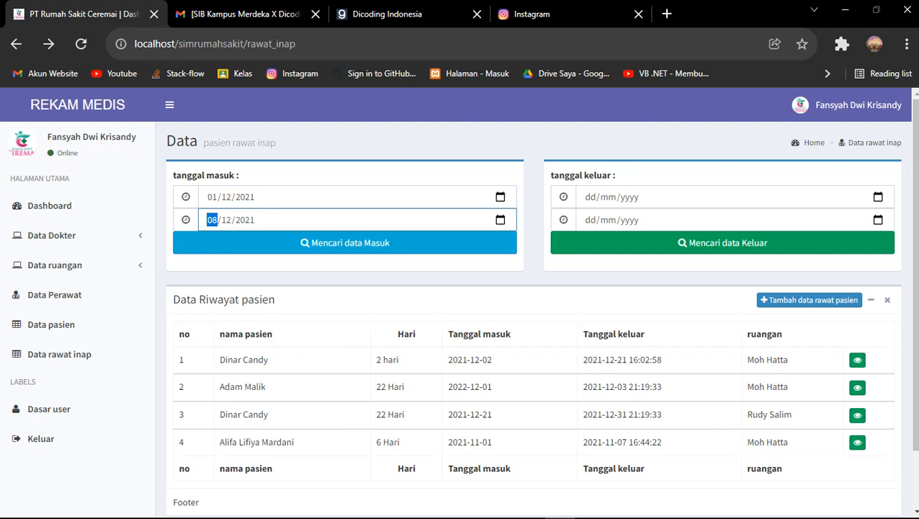
key(Return)
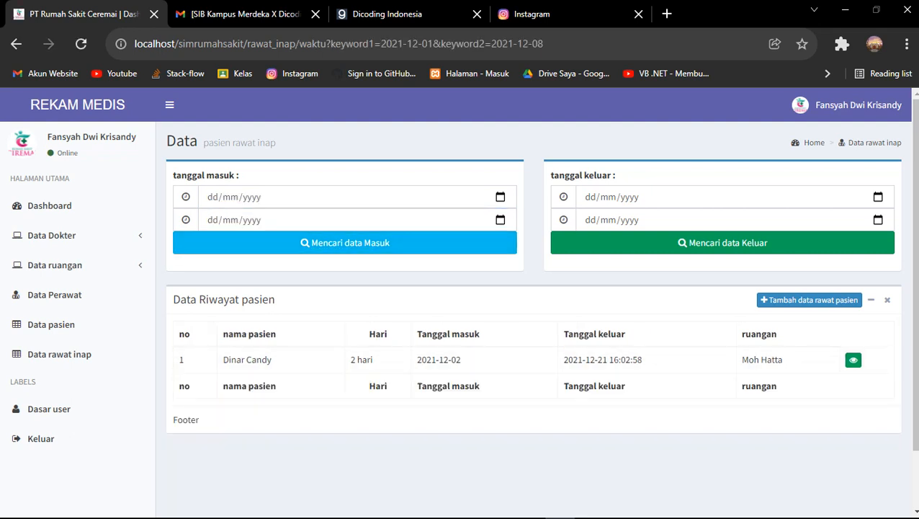
Highlight the remaining result's admission date, 2021-12-02
drag(223, 360, 642, 359)
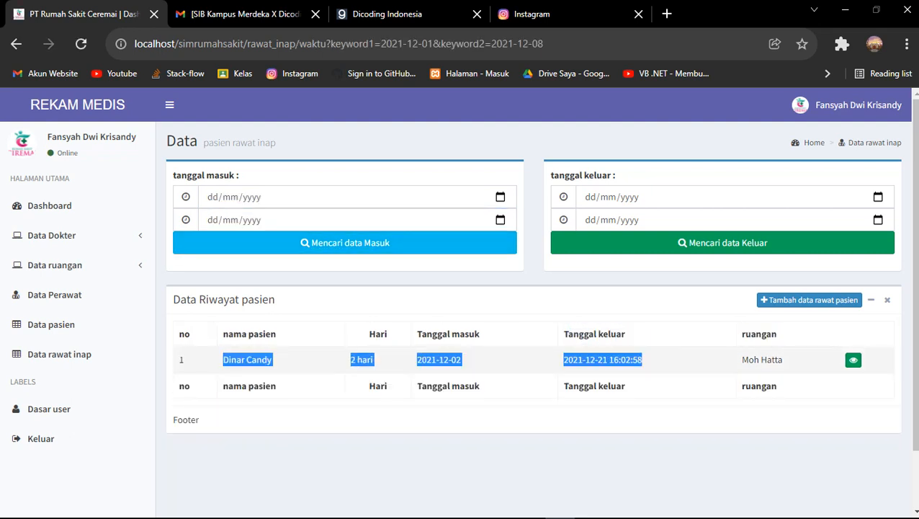
click(642, 359)
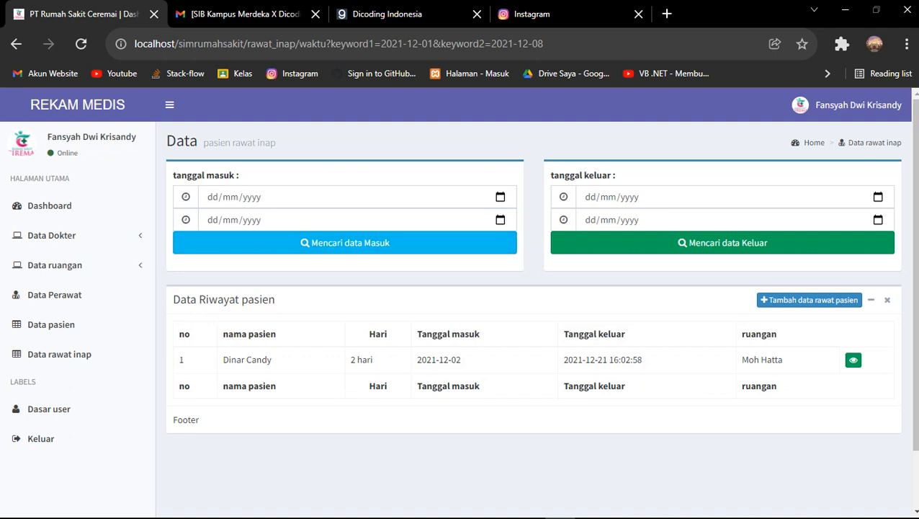
double_click(427, 359)
drag(427, 359, 460, 359)
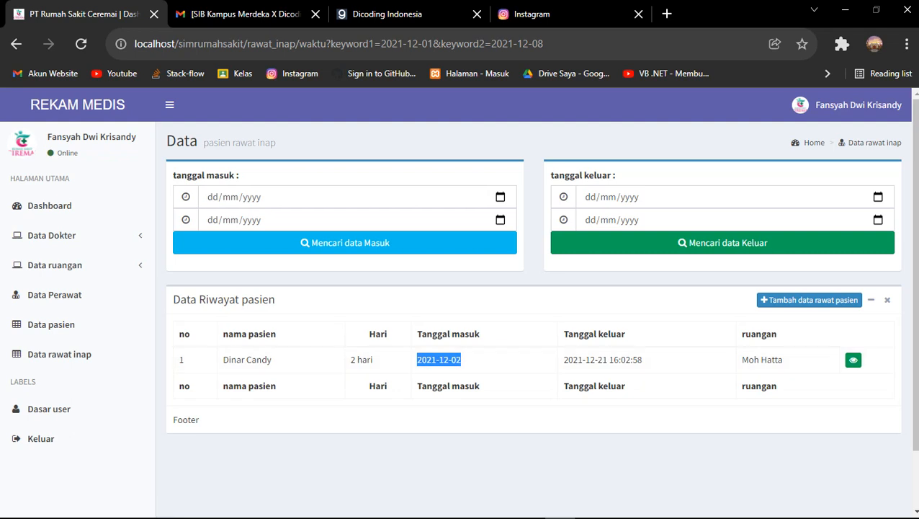
scroll(41, 369, down, 1)
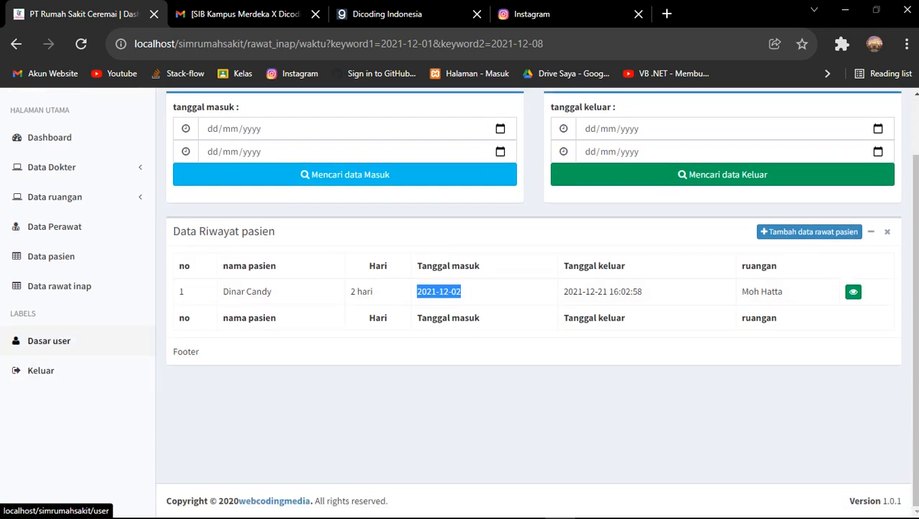
Open Dasar user and look at the Tambah data user form before returning
click(48, 340)
scroll(59, 324, down, 1)
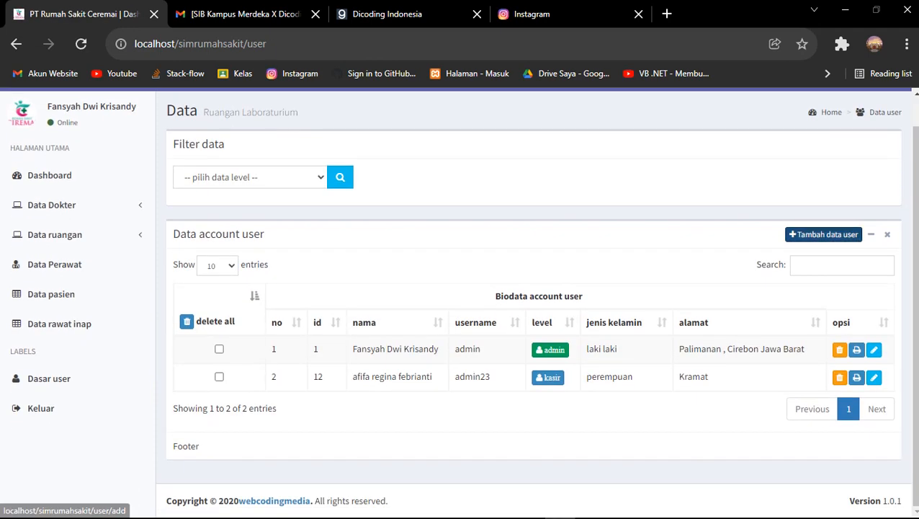
click(823, 234)
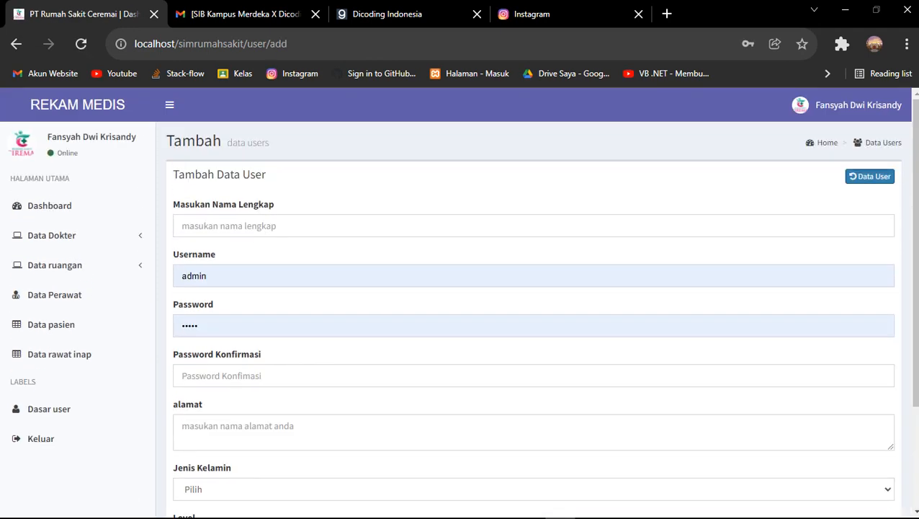
click(869, 176)
scroll(870, 176, down, 1)
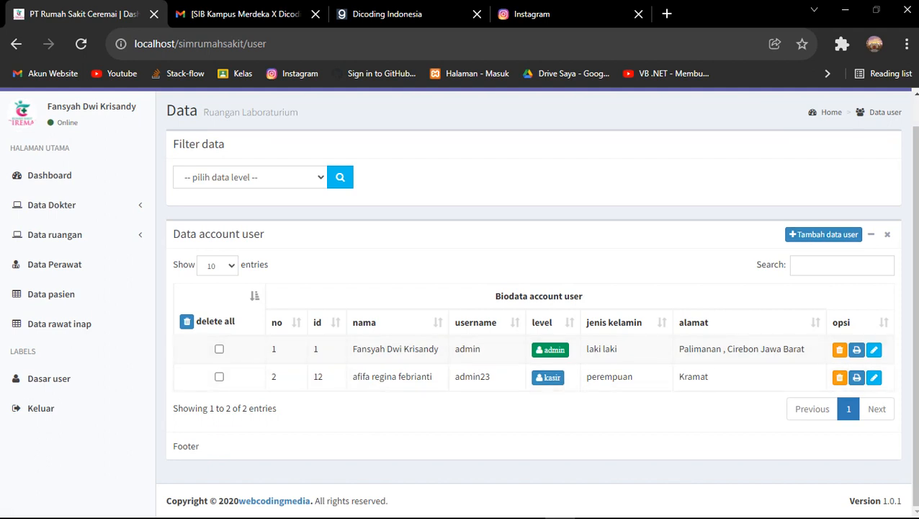
Delete the kasir account (ID 12), leaving only admin, then go to the Dashboard
click(839, 376)
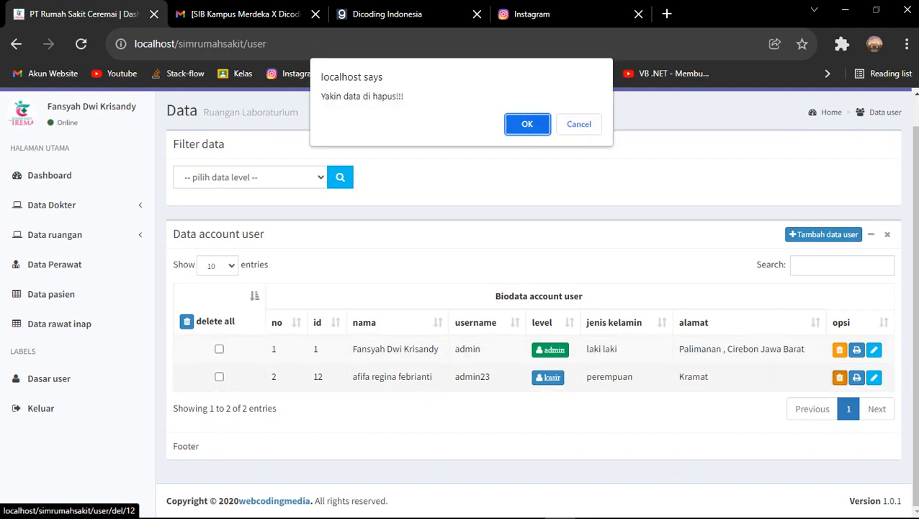
key(Return)
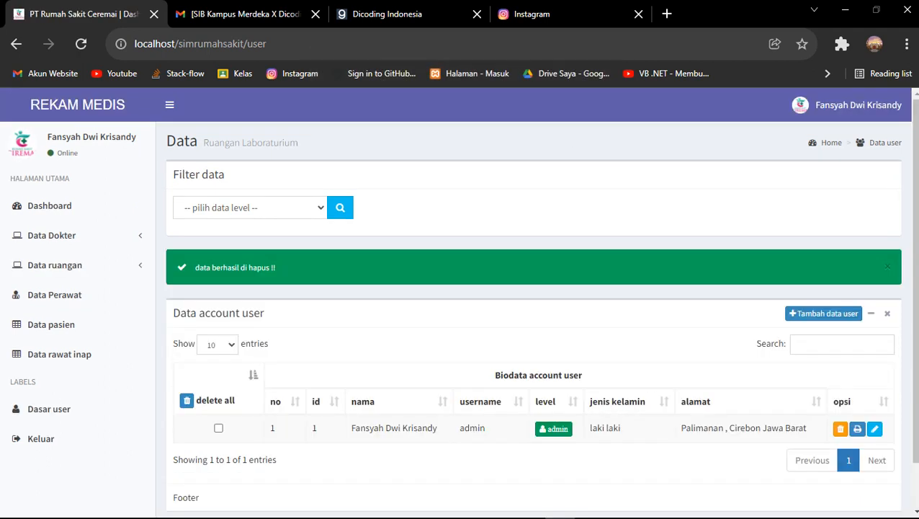
click(888, 266)
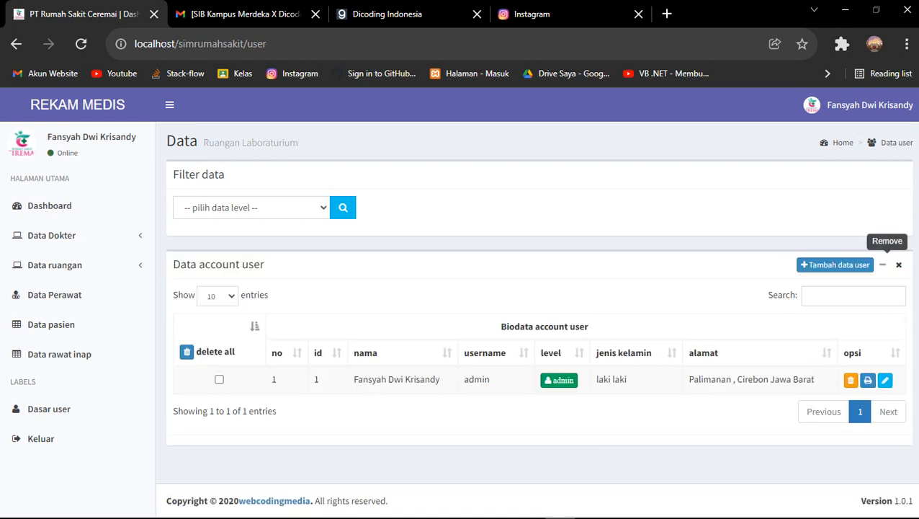
click(888, 265)
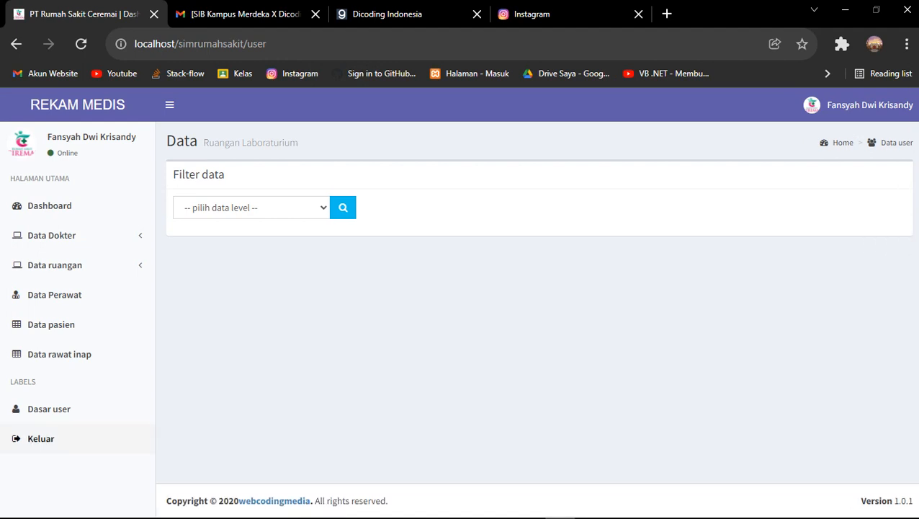
click(48, 408)
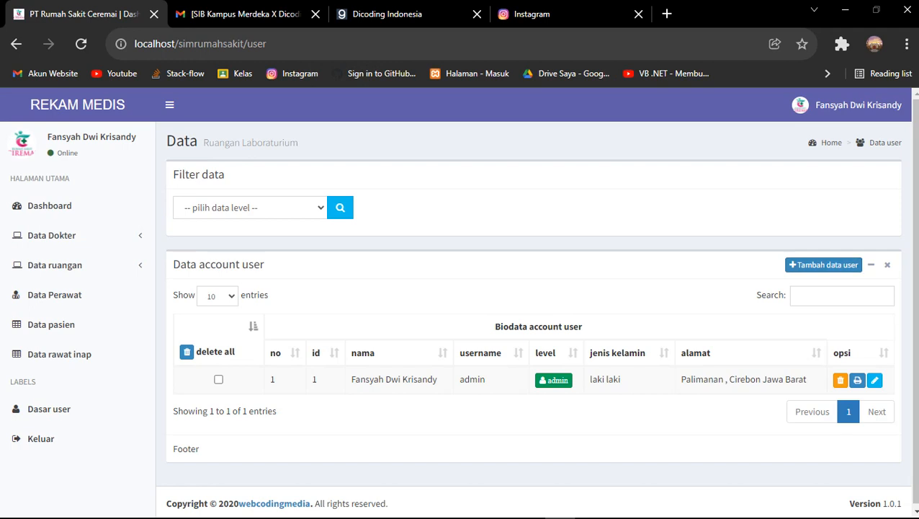
scroll(536, 303, down, 1)
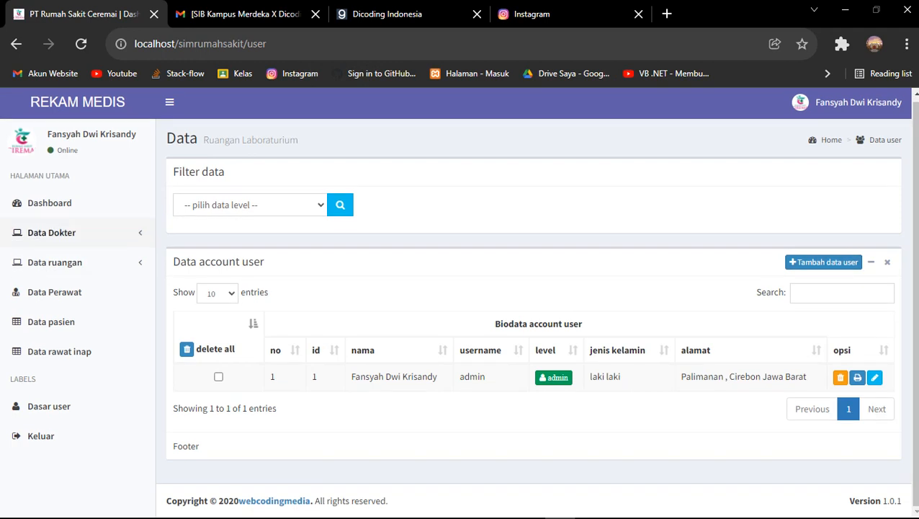
click(49, 202)
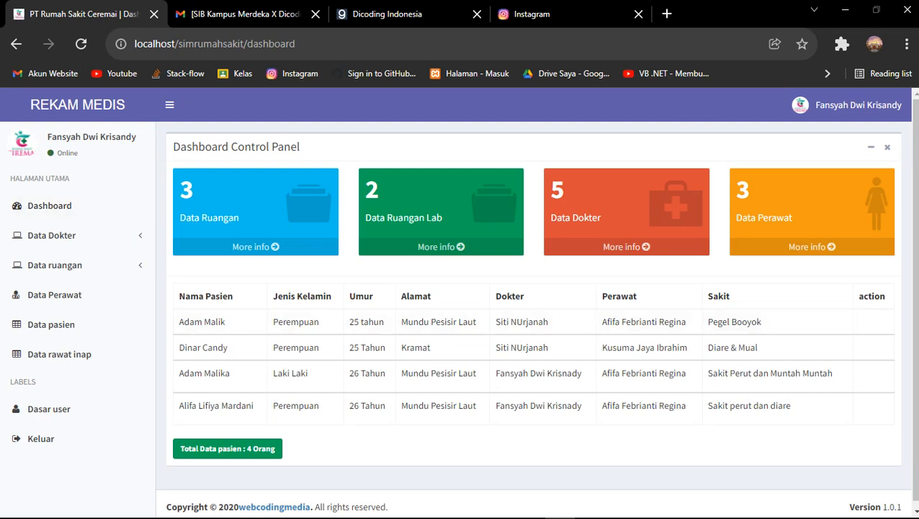
scroll(537, 342, down, 1)
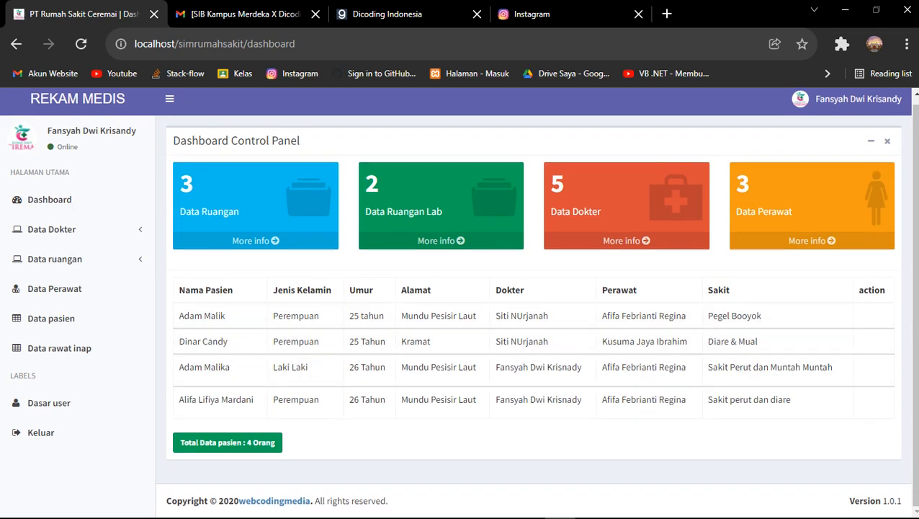
scroll(459, 304, up, 1)
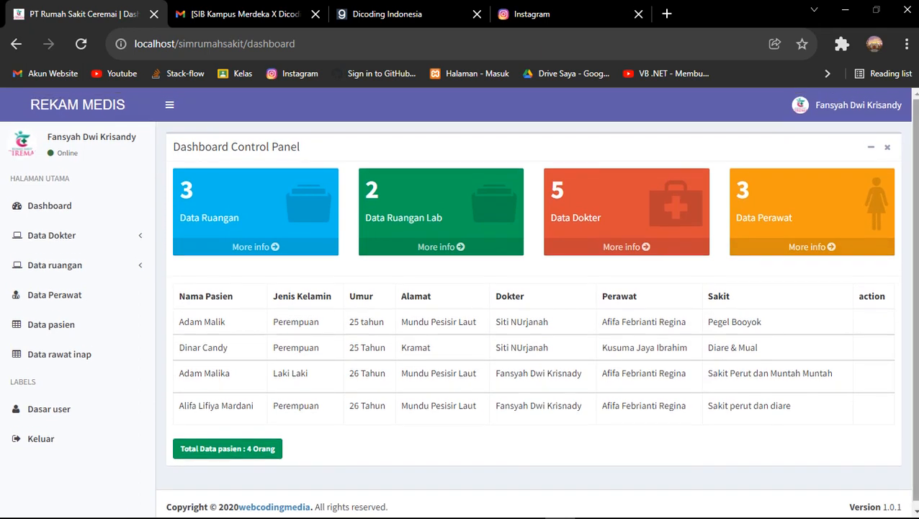
scroll(458, 304, down, 1)
scroll(458, 300, up, 1)
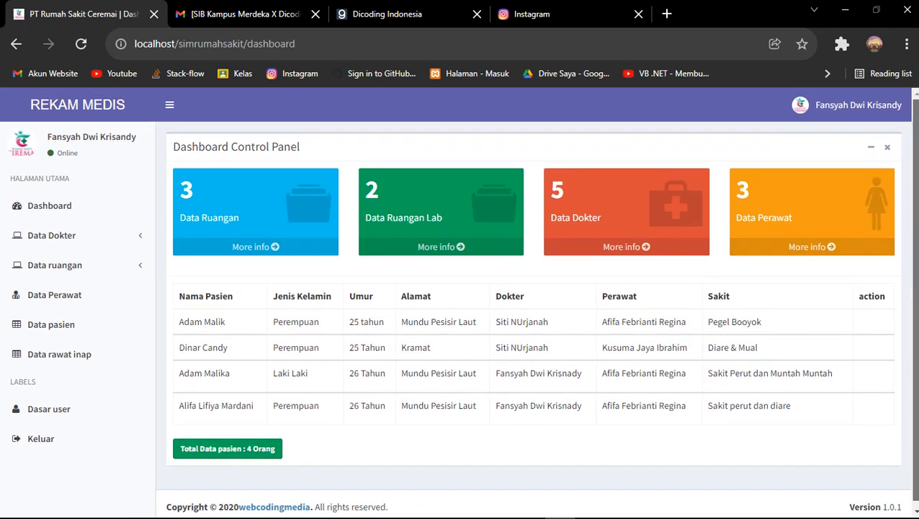
scroll(458, 300, down, 1)
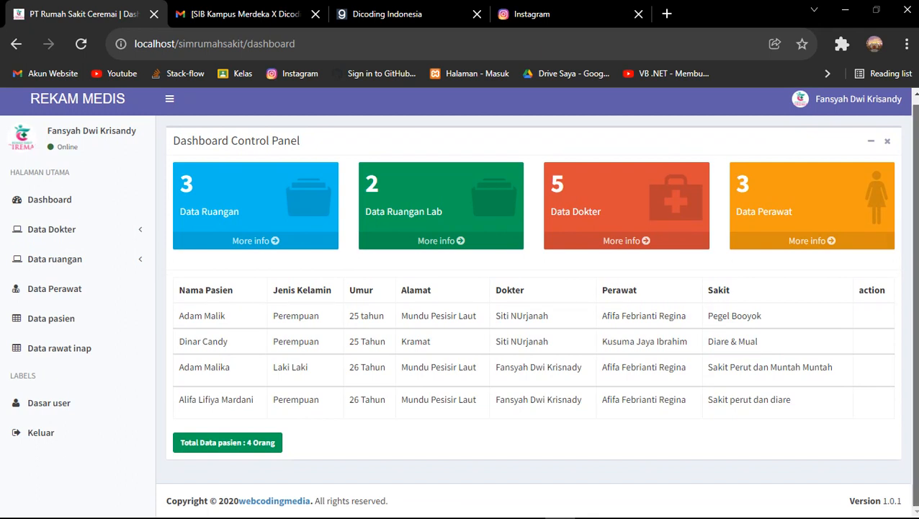
scroll(459, 300, up, 1)
scroll(458, 300, down, 1)
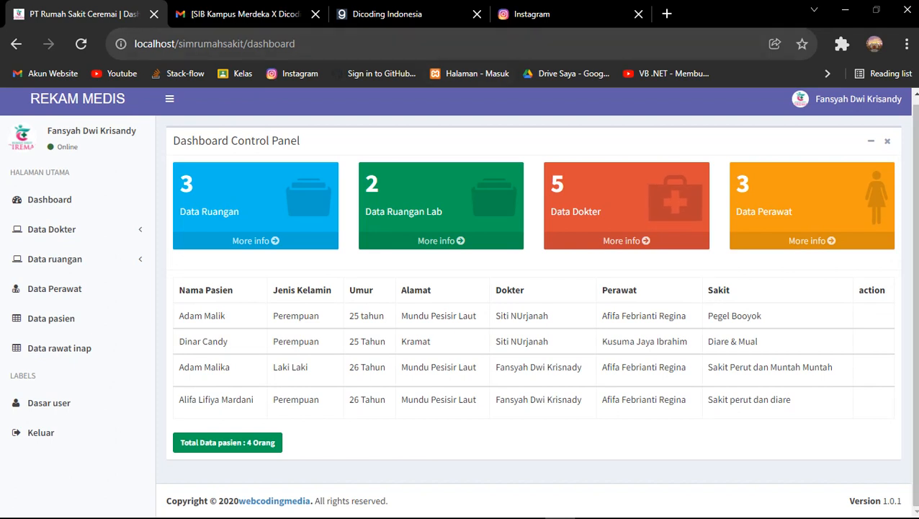
mouse_move(461, 516)
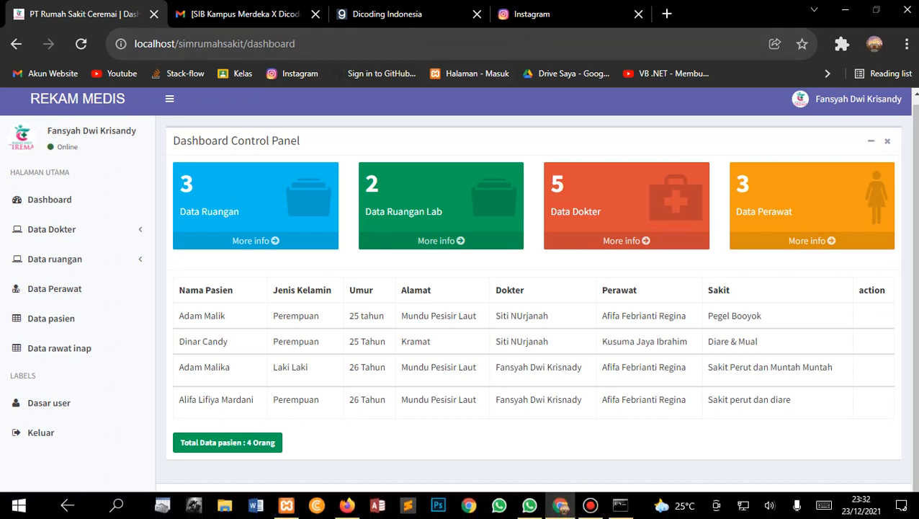
Switch back to the Chrome dashboard, then bring the Bandicam window forward
key(super)
mouse_move(590, 504)
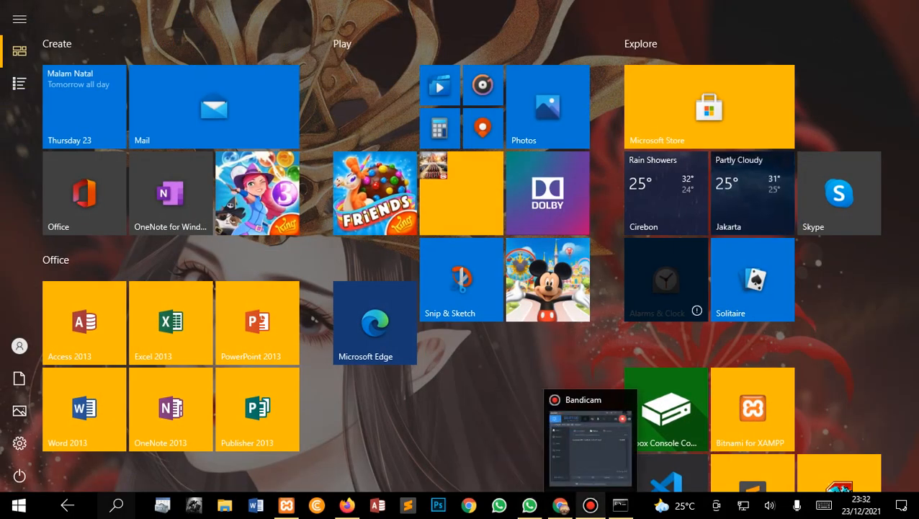
click(560, 504)
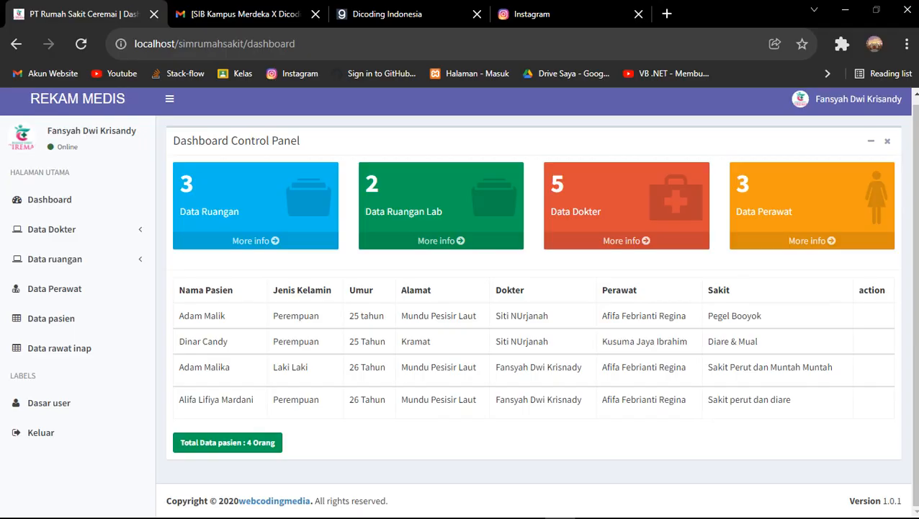
key(super)
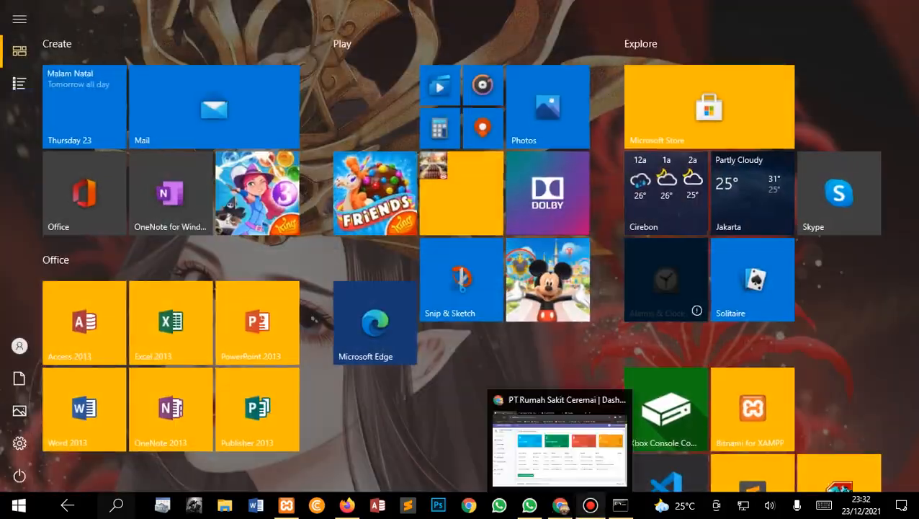
click(591, 505)
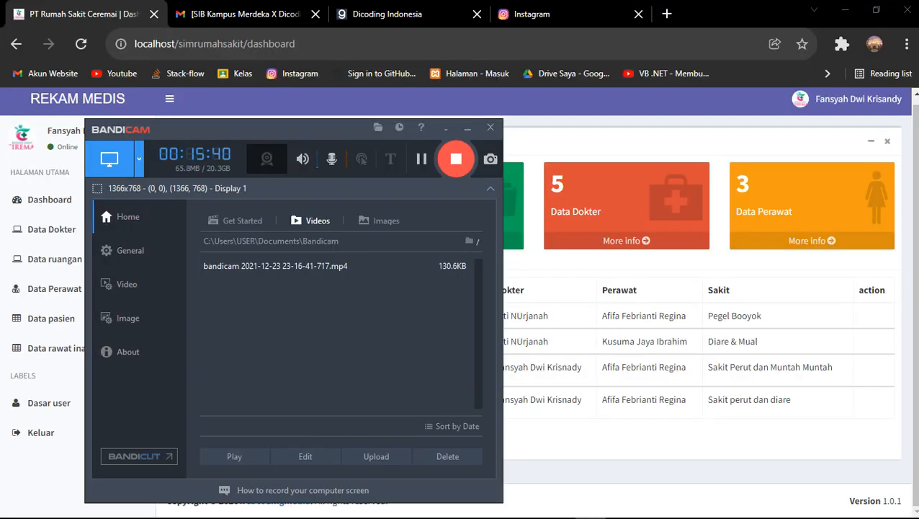